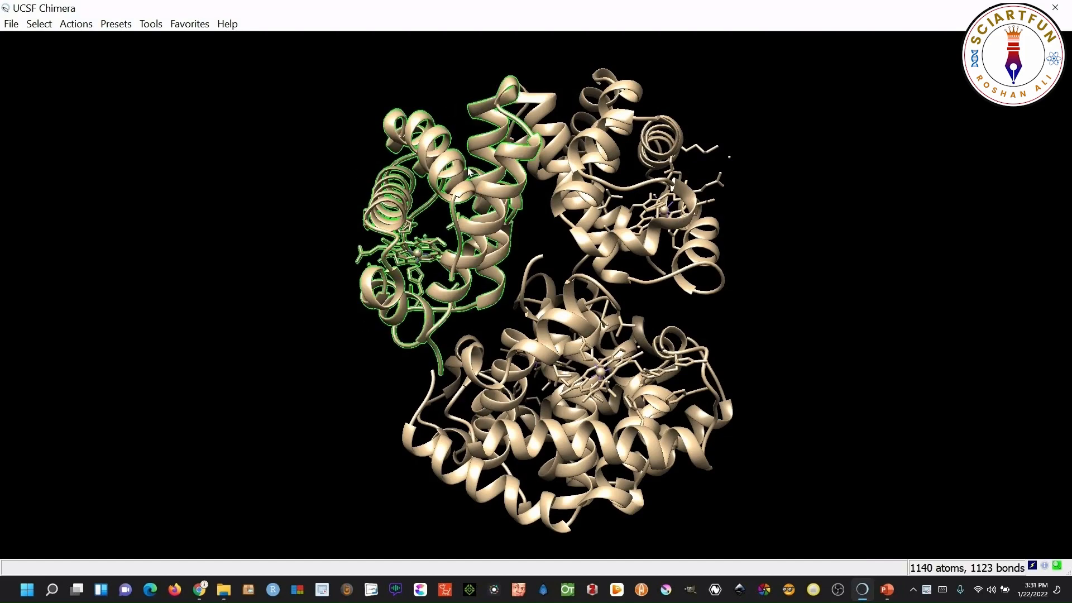
Select chain B of the protein, and replace that selection with chain C
left_click(51, 26)
mouse_move(137, 52)
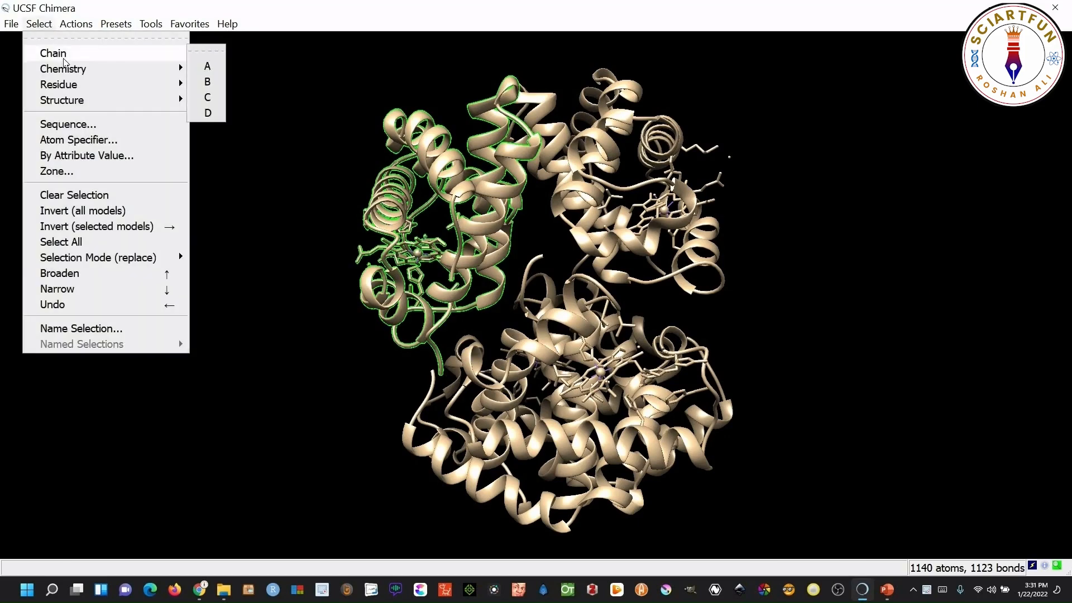
left_click(208, 84)
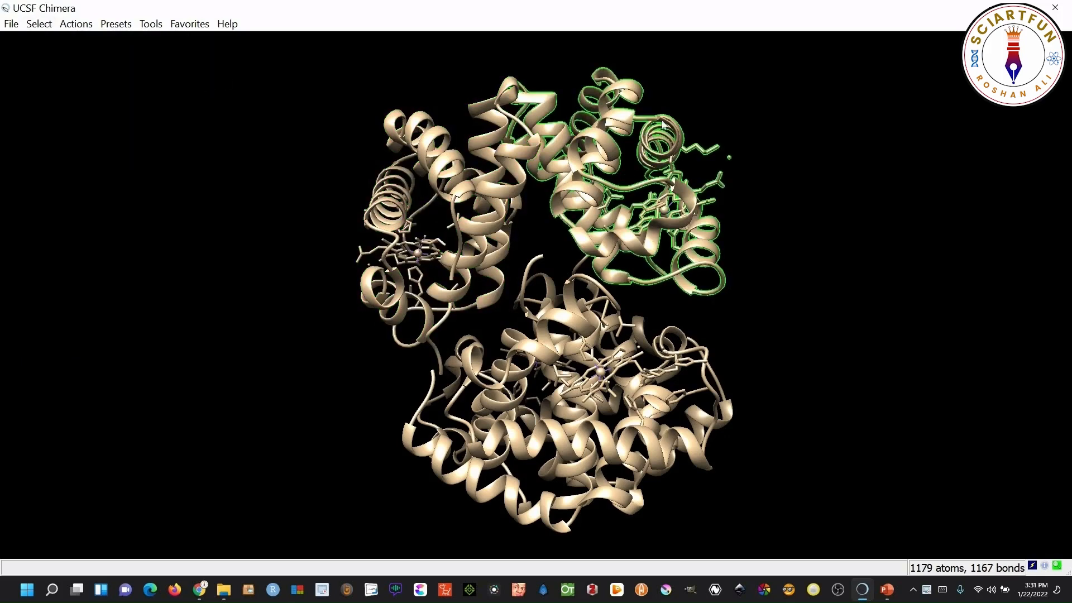
left_click(48, 25)
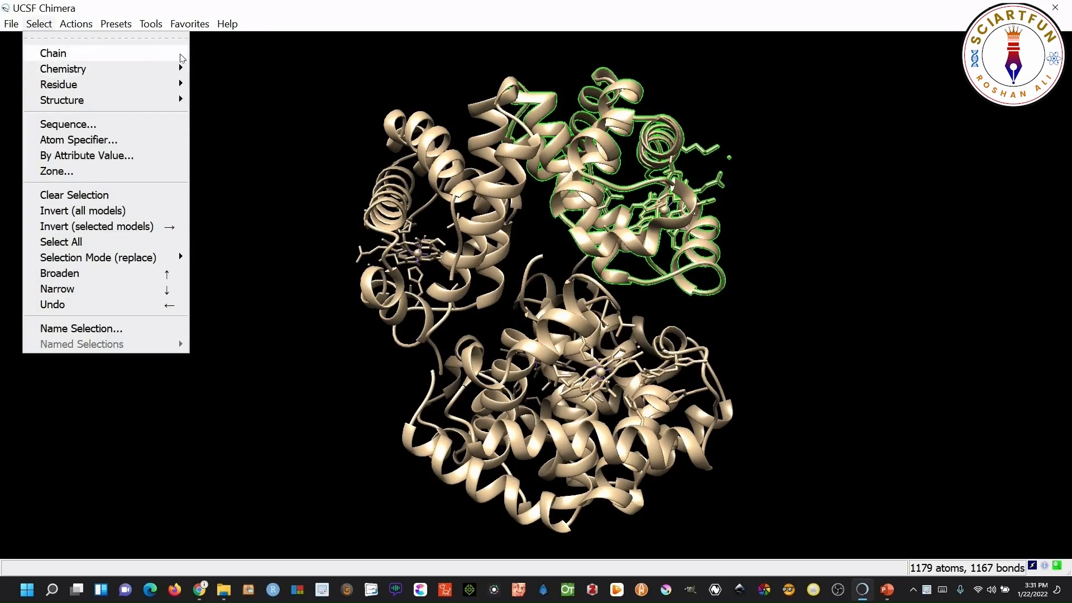
mouse_move(184, 58)
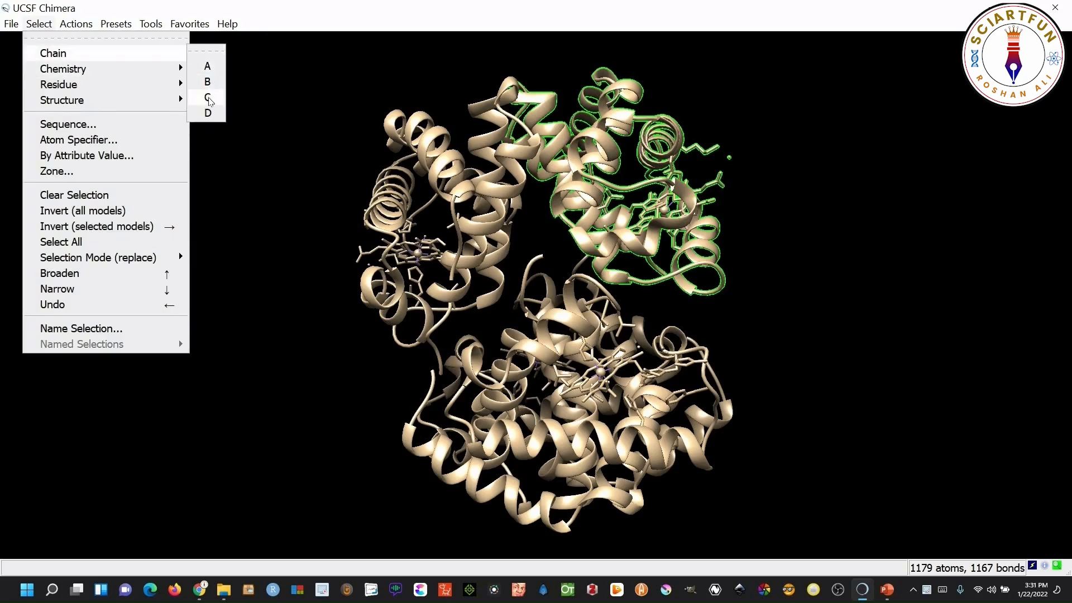
Select chain D of the protein in place of the currently selected chain
left_click(39, 23)
mouse_move(173, 58)
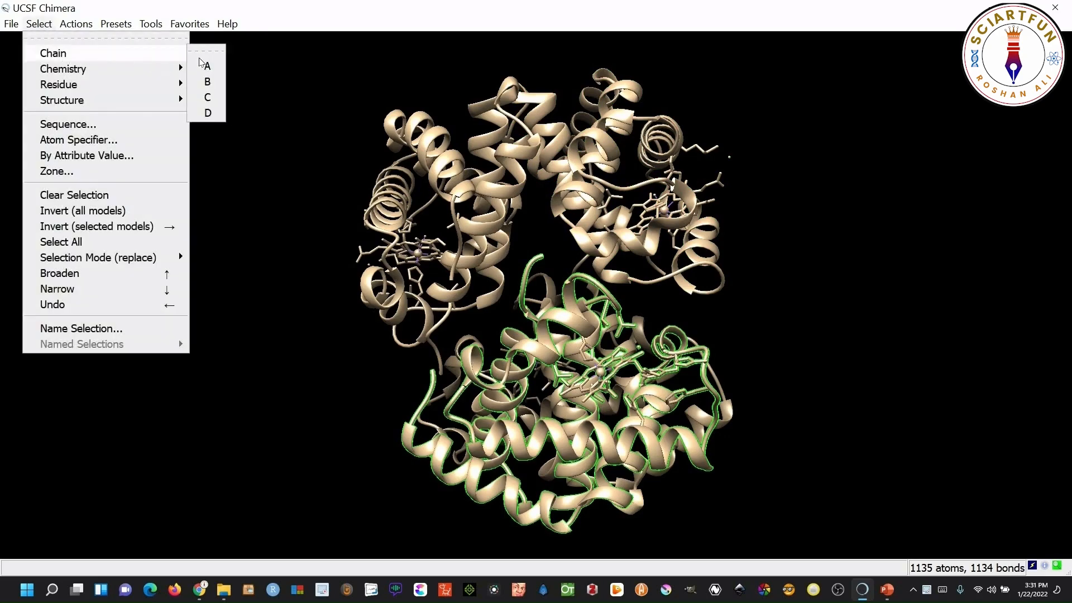
left_click(207, 114)
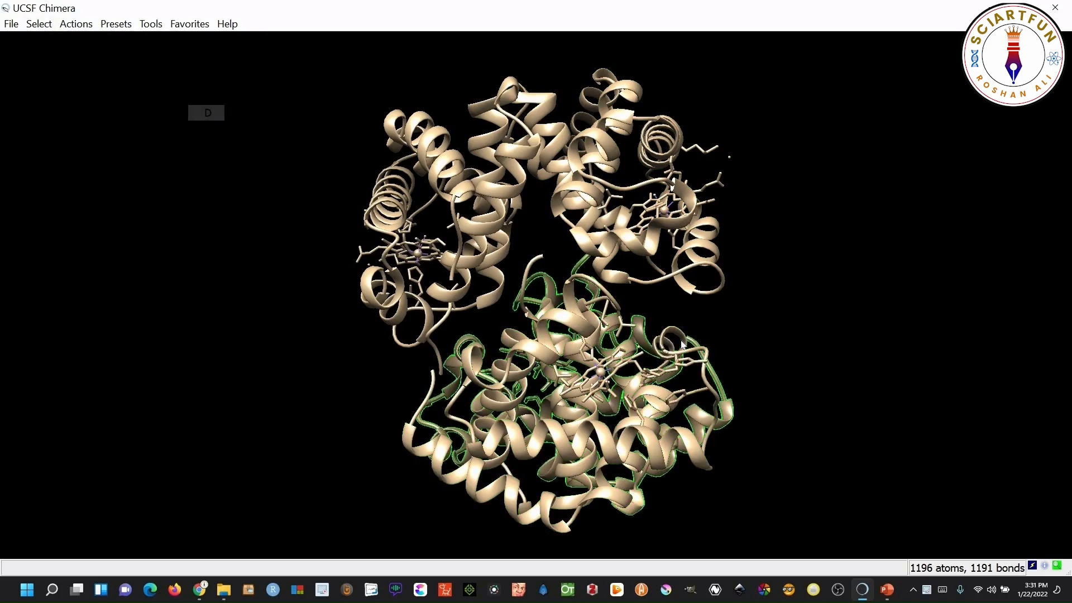
left_click_drag(707, 381, 594, 411)
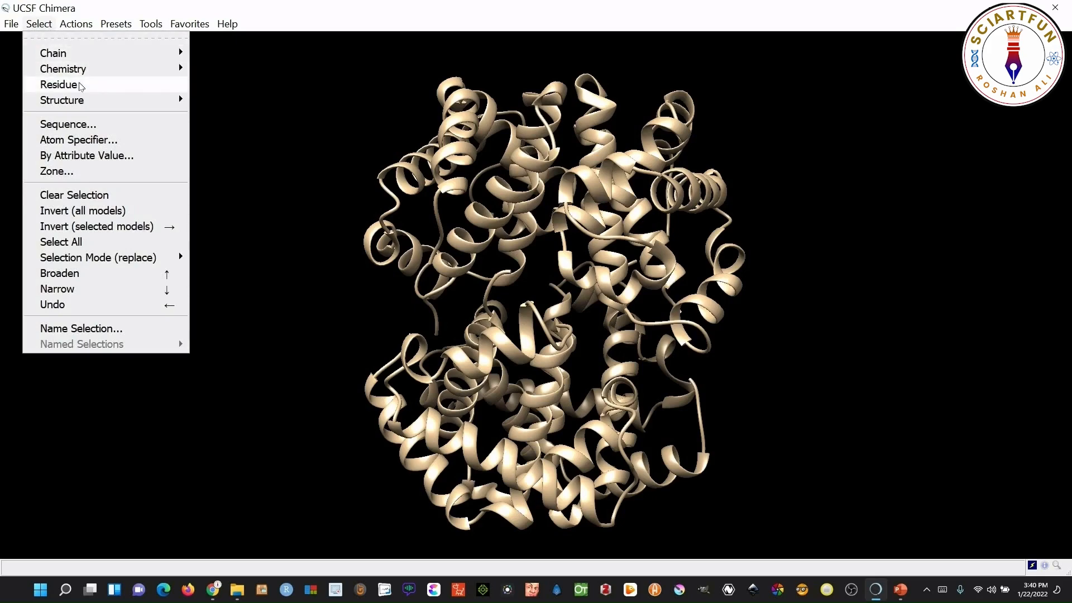
Select all carbon atoms in the ribbon model and clear that selection
mouse_move(91, 89)
mouse_move(168, 69)
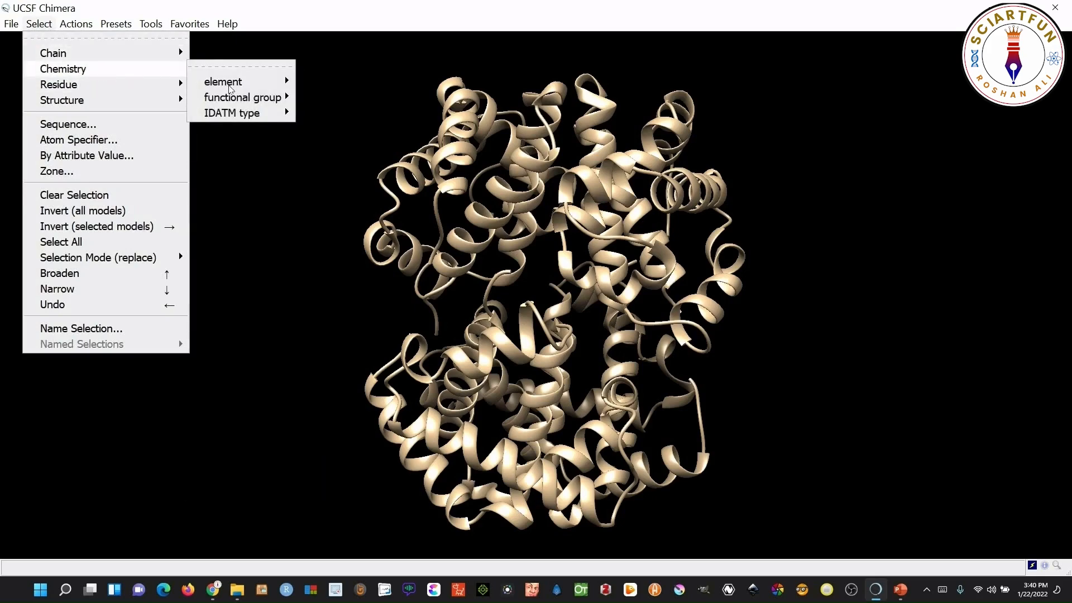
mouse_move(285, 82)
left_click(322, 99)
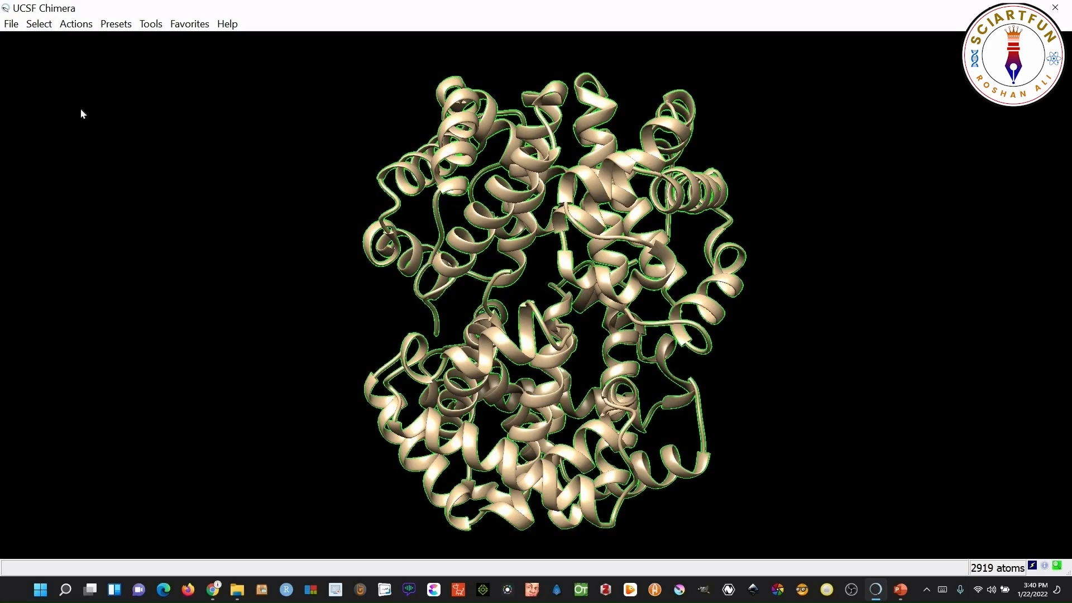
left_click(39, 24)
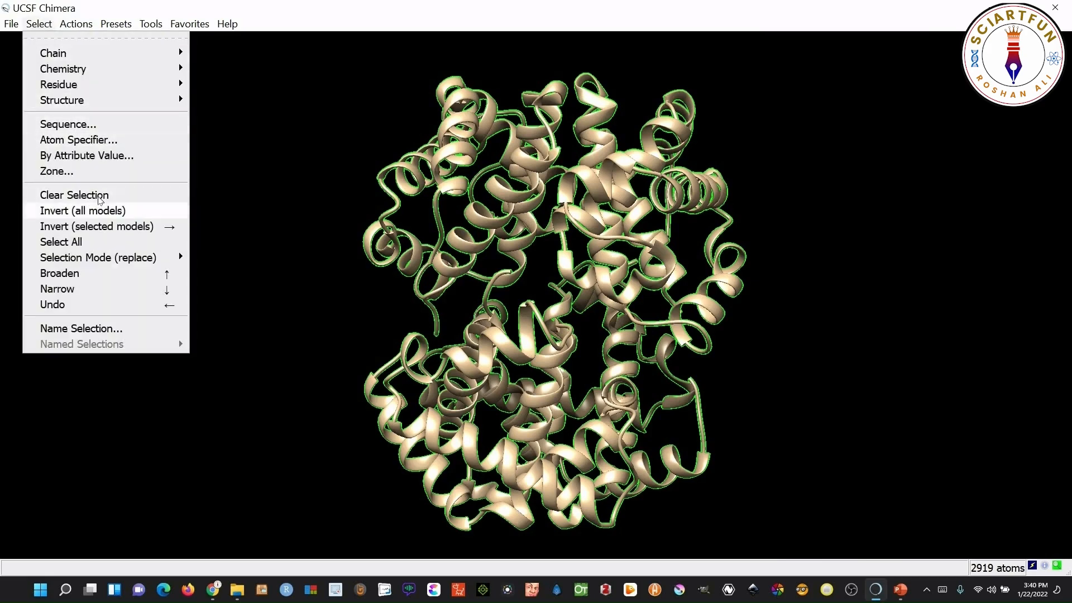
left_click(75, 194)
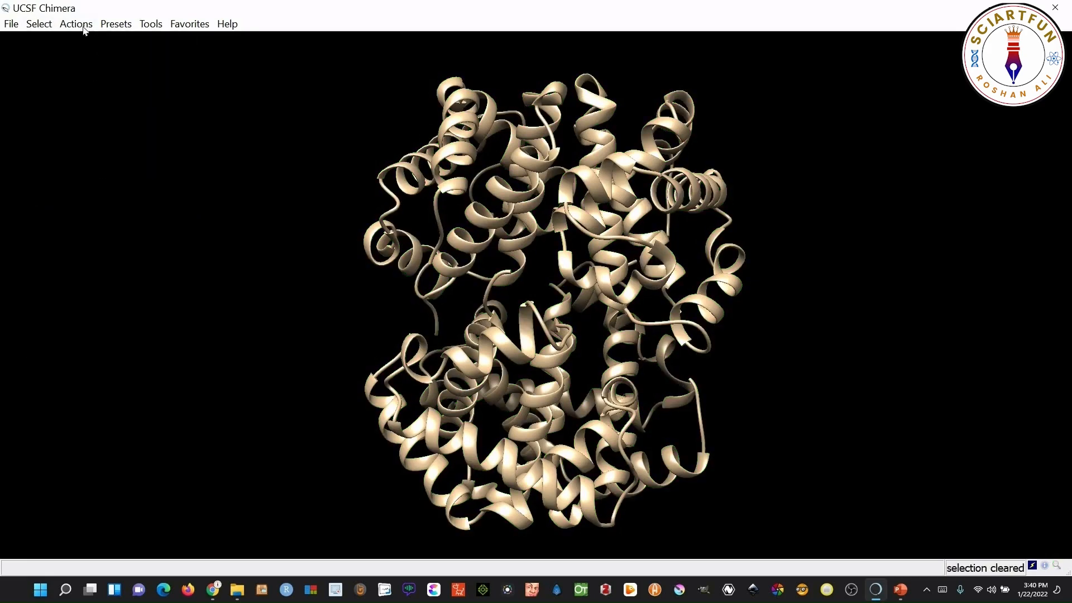
Show all atoms and bonds of the protein and hide its ribbons
left_click(77, 24)
mouse_move(103, 59)
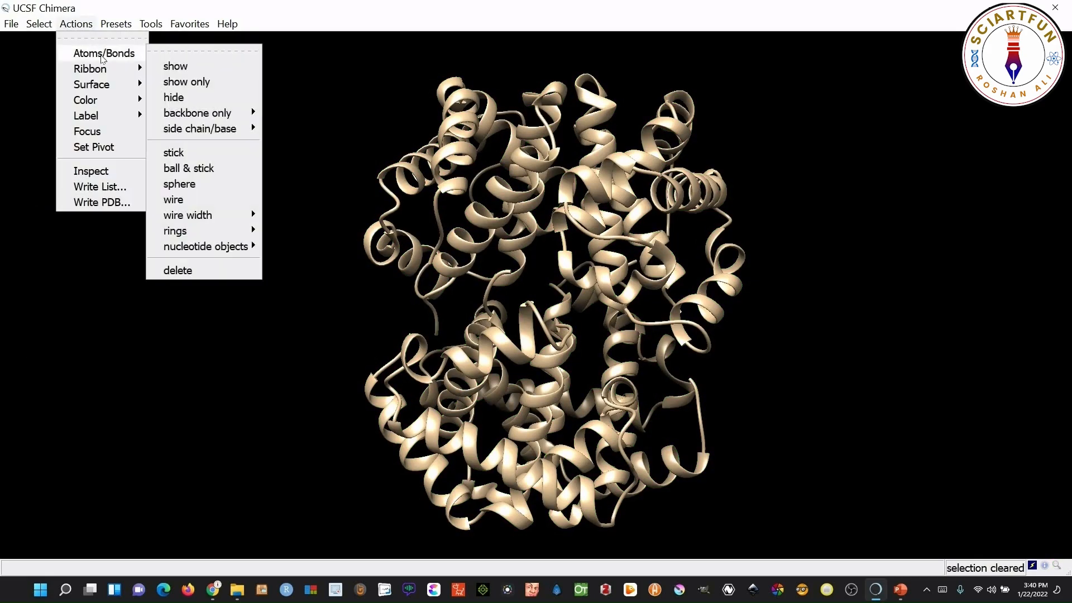
left_click(176, 66)
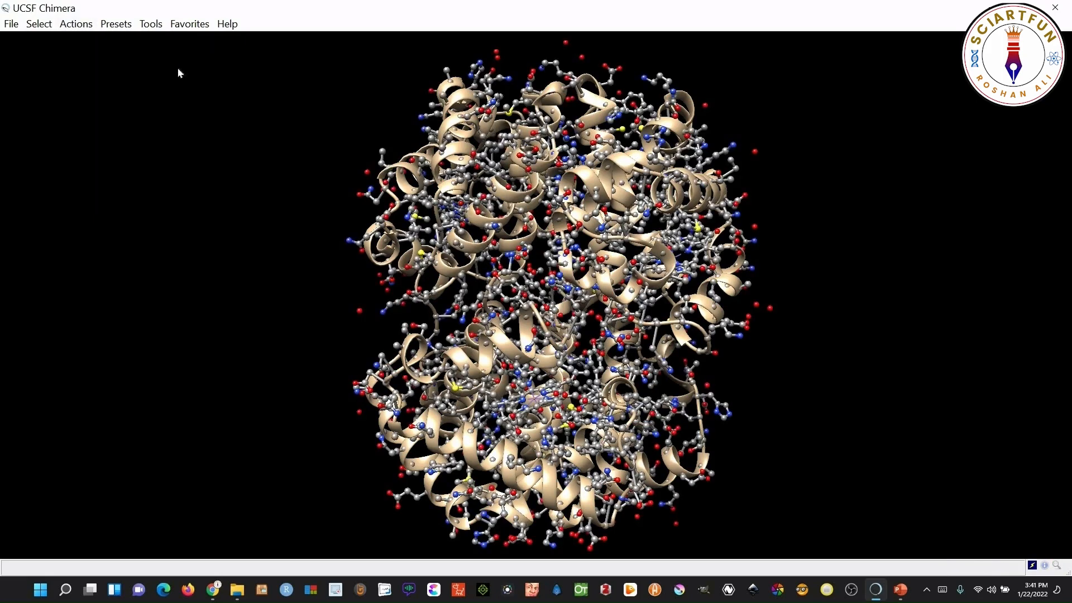
left_click(79, 26)
mouse_move(104, 69)
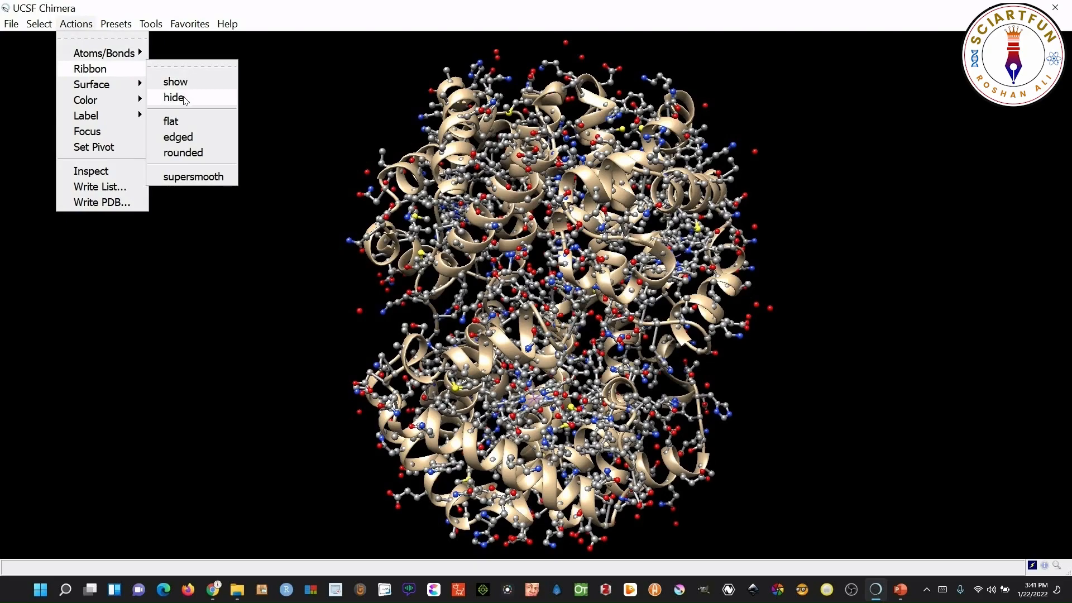
left_click(174, 98)
left_click_drag(575, 303, 614, 335)
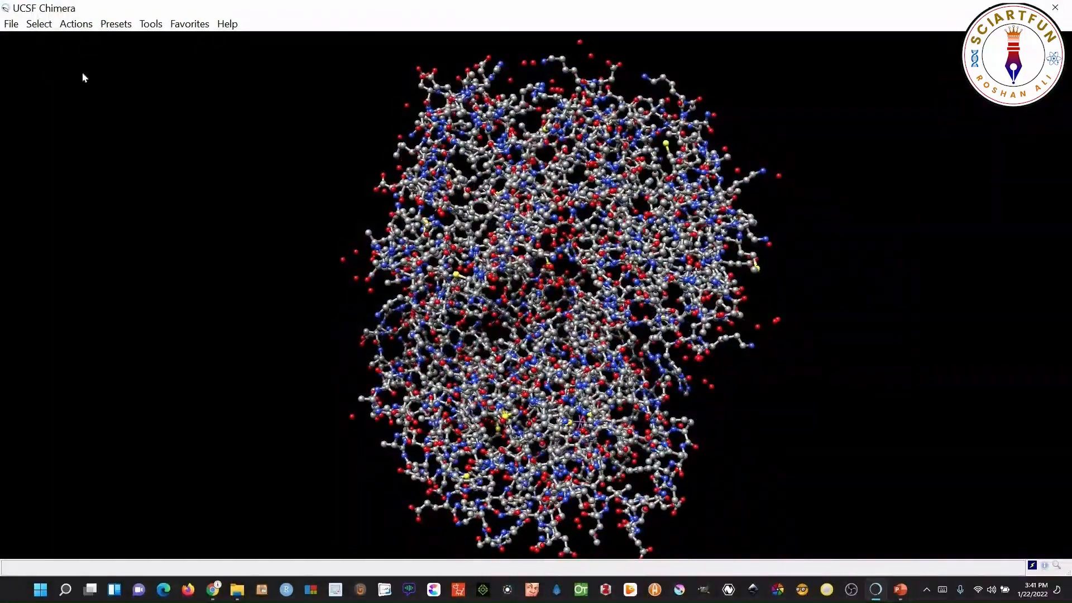
Select all carbon atoms by element and inspect the highlighted atoms up close in the ball-and-stick model
left_click(49, 25)
mouse_move(140, 84)
mouse_move(235, 85)
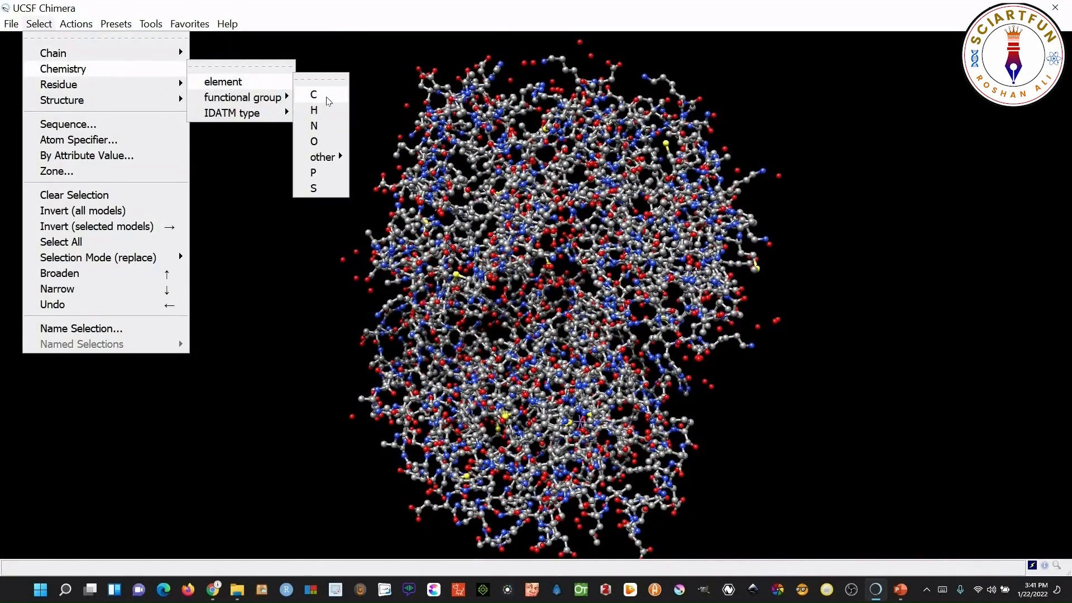
left_click(329, 98)
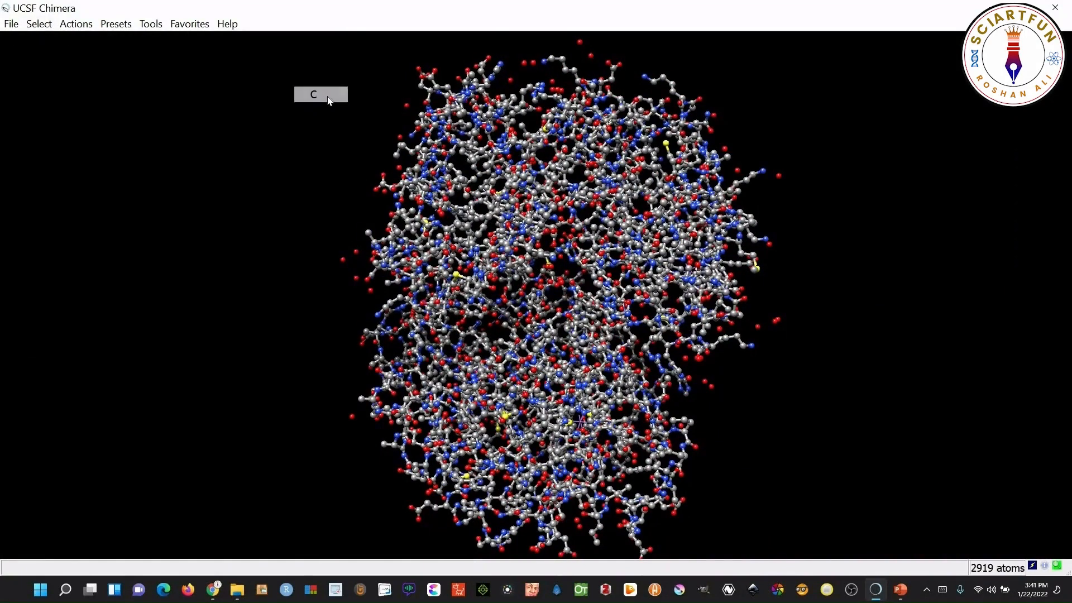
scroll(540, 363, "down", 2)
scroll(531, 301, "up", 10)
scroll(527, 294, "up", 5)
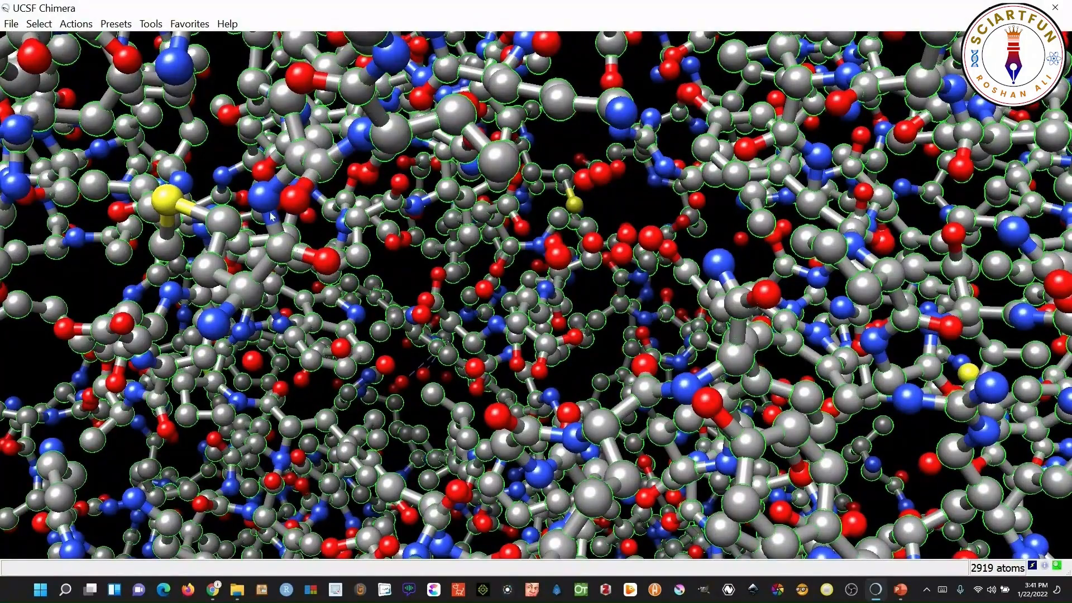
left_click_drag(311, 237, 453, 259)
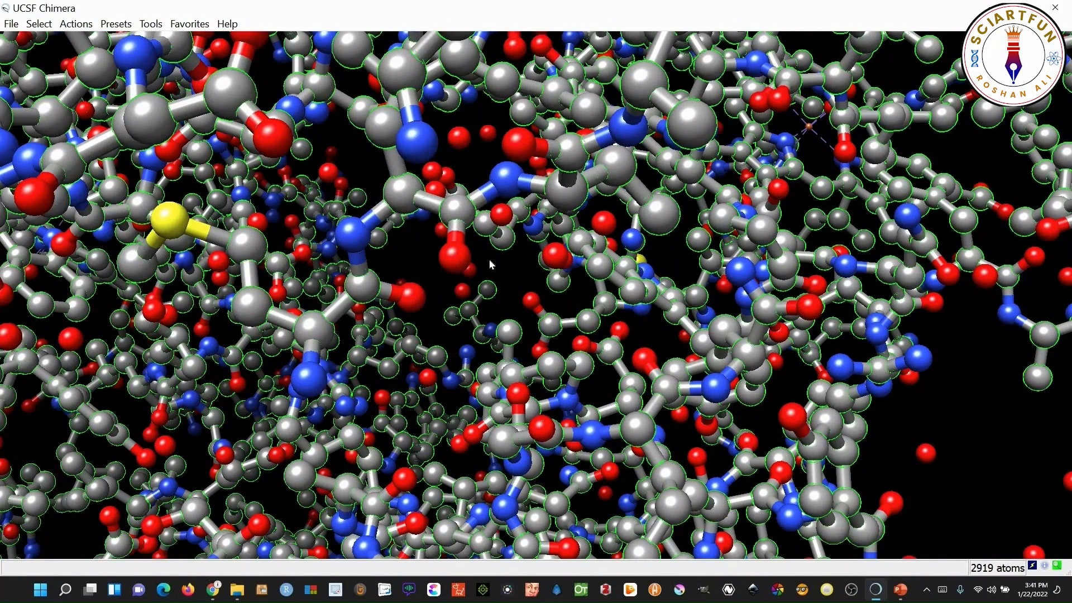
scroll(493, 267, "down", 10)
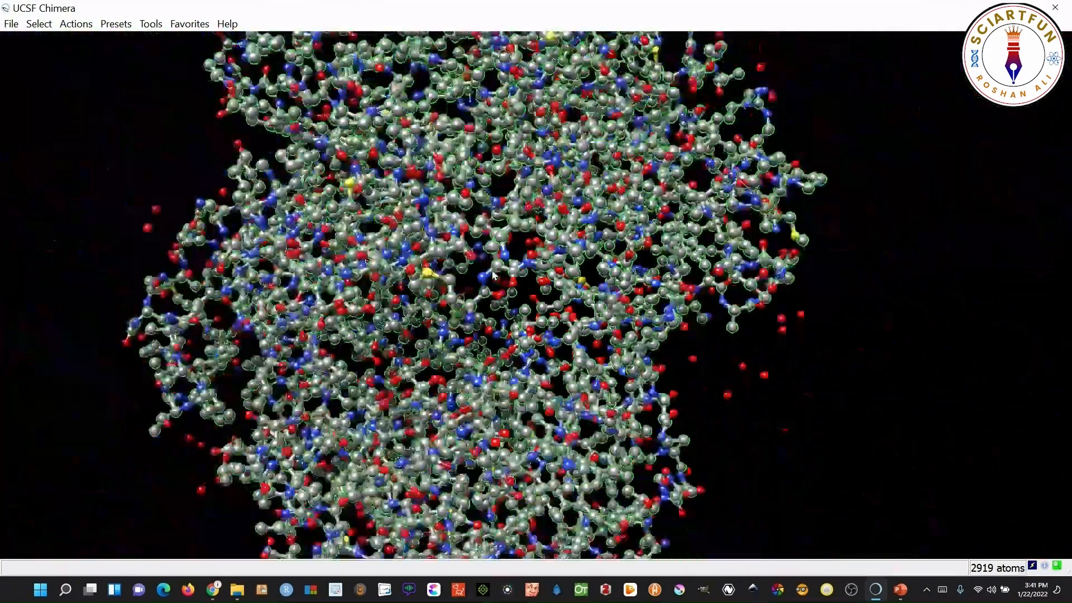
scroll(492, 272, "down", 3)
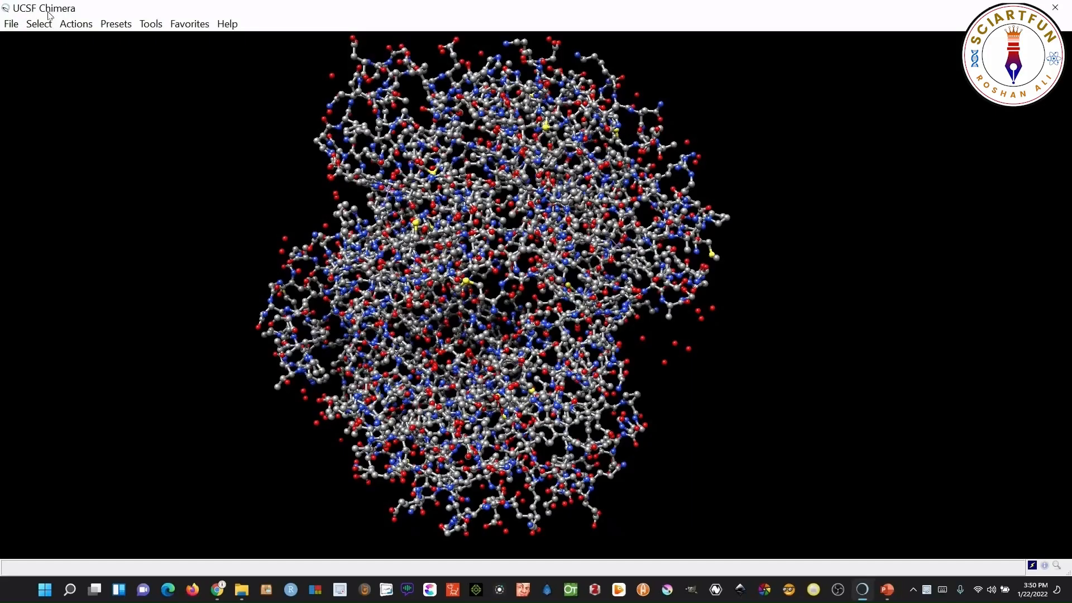
Try to select all hydrogen atoms by element, and clear the selection
left_click(47, 24)
mouse_move(152, 71)
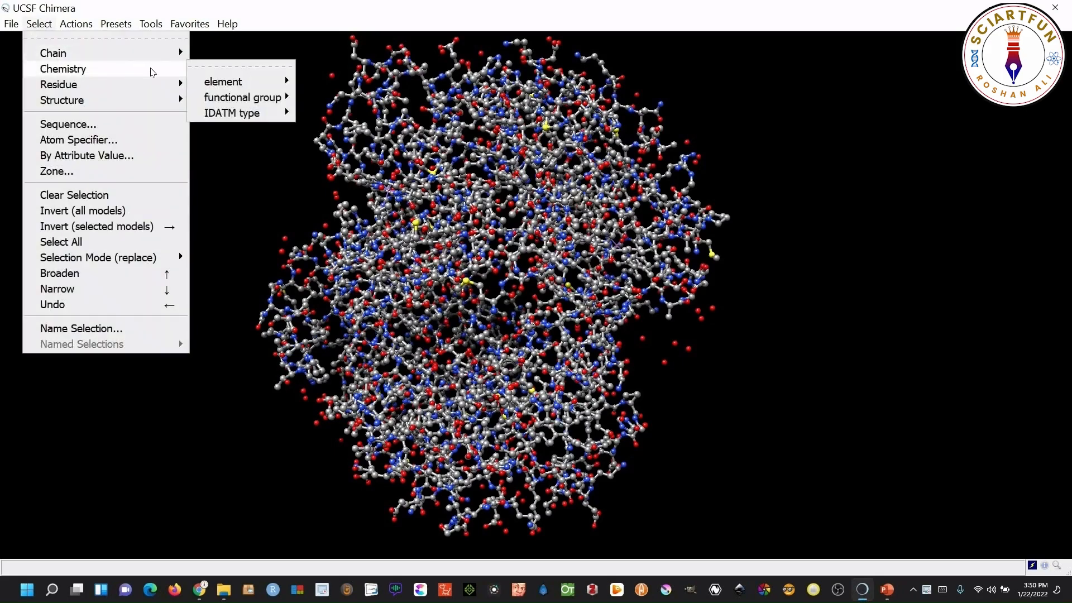
mouse_move(246, 82)
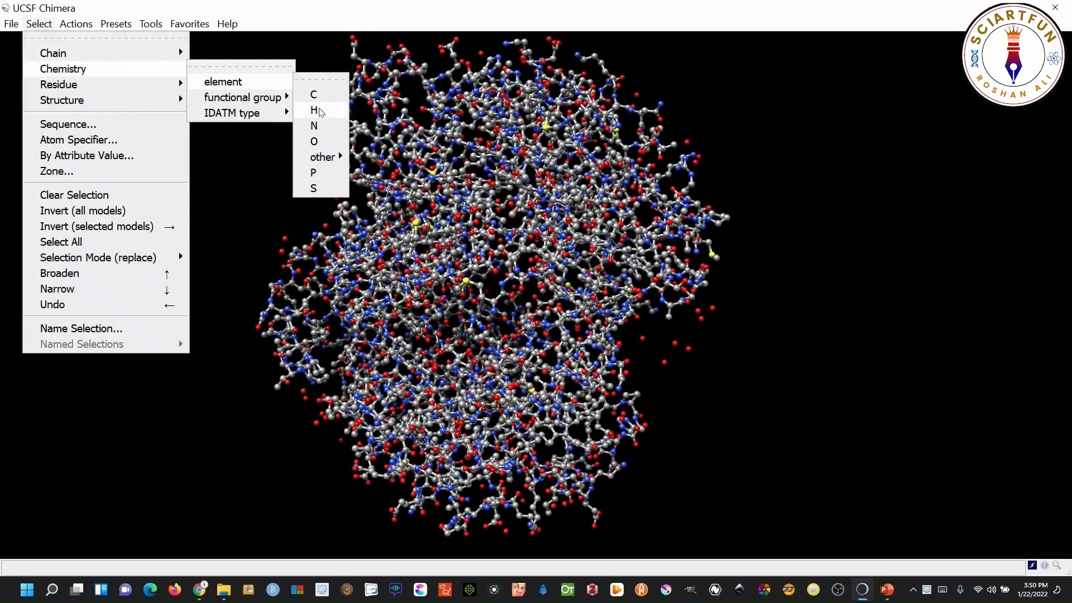
left_click(327, 115)
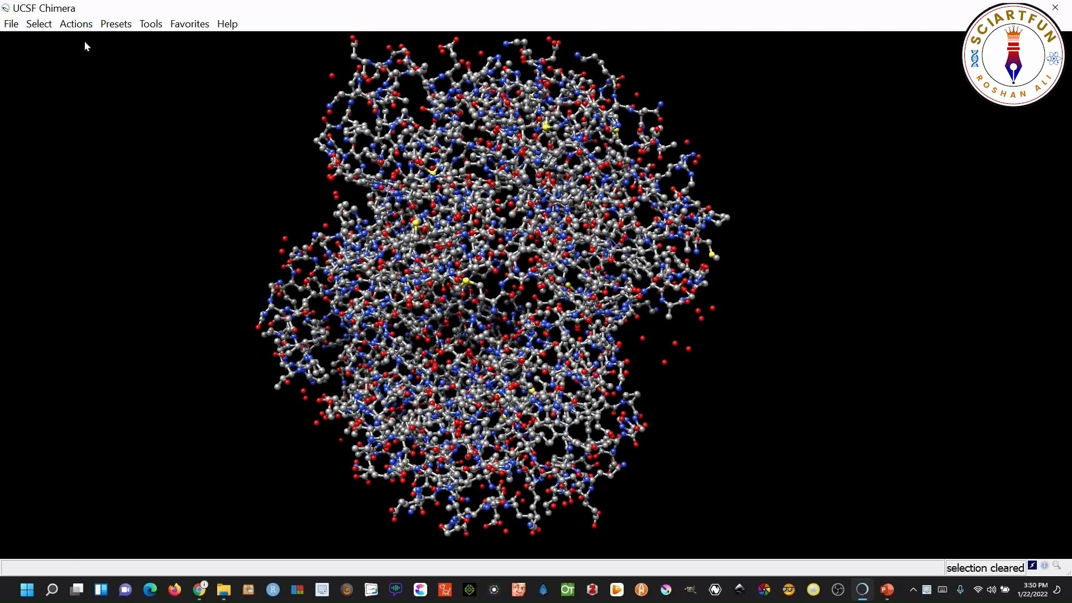
left_click(39, 24)
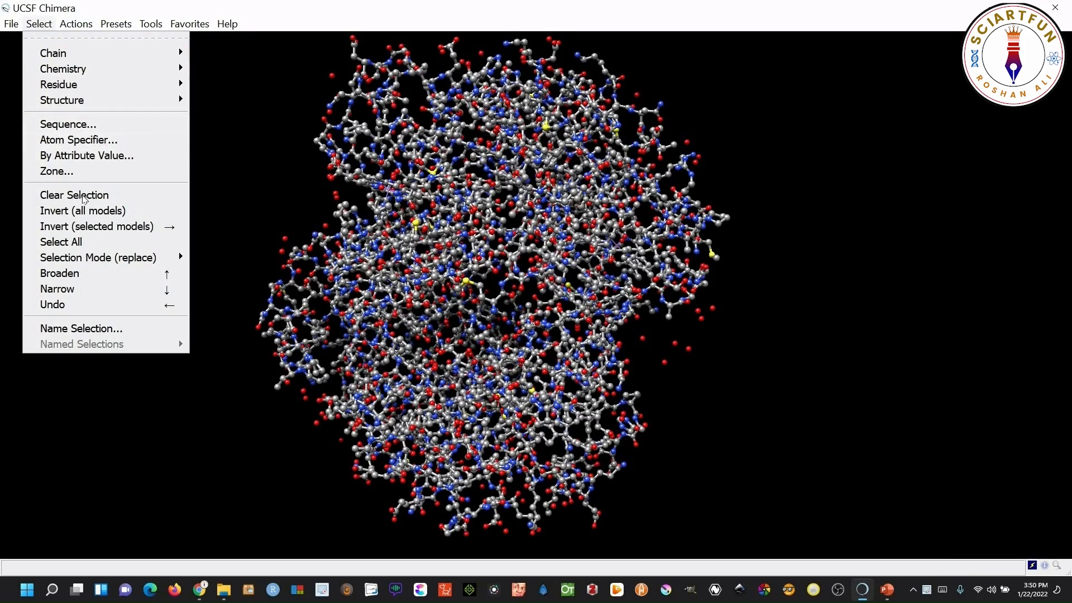
left_click(84, 199)
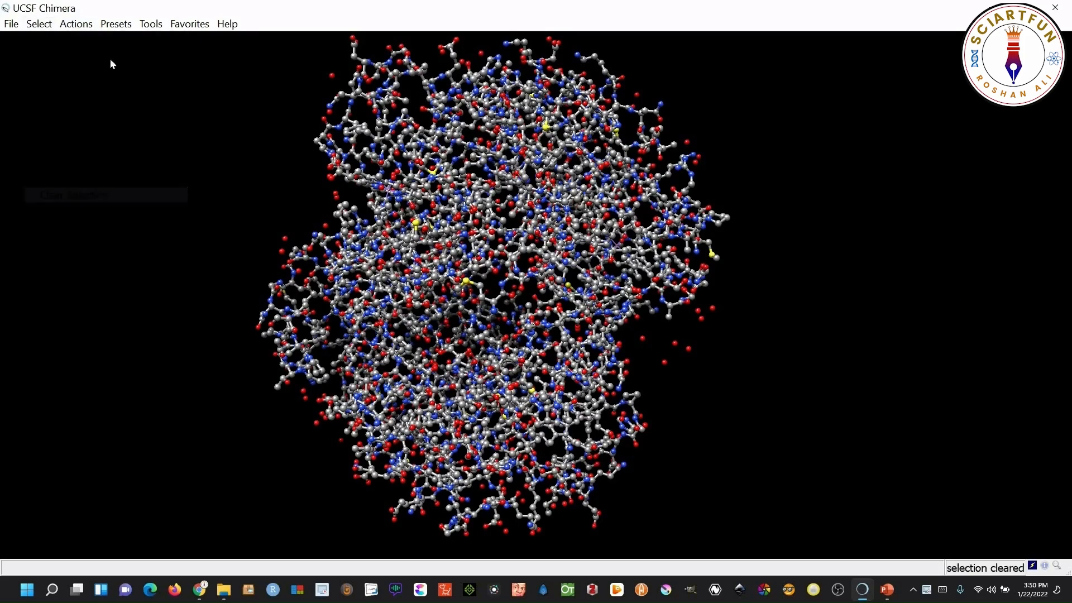
Add hydrogens to model 1hbr, also considering H-bonds and using residue-name-based histidine protonation states
left_click(152, 25)
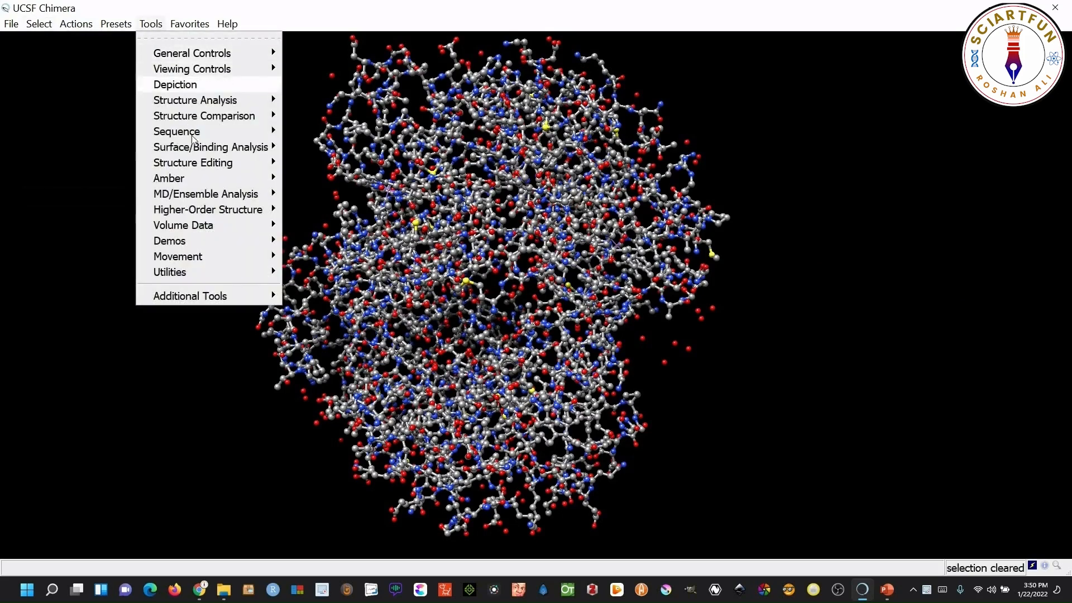
mouse_move(211, 167)
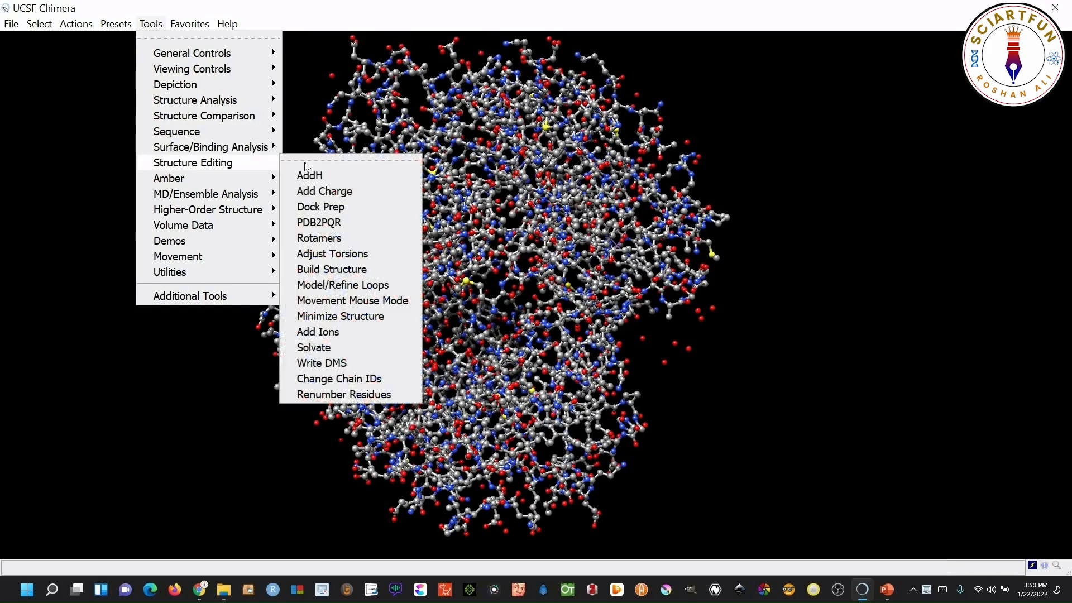
left_click(328, 183)
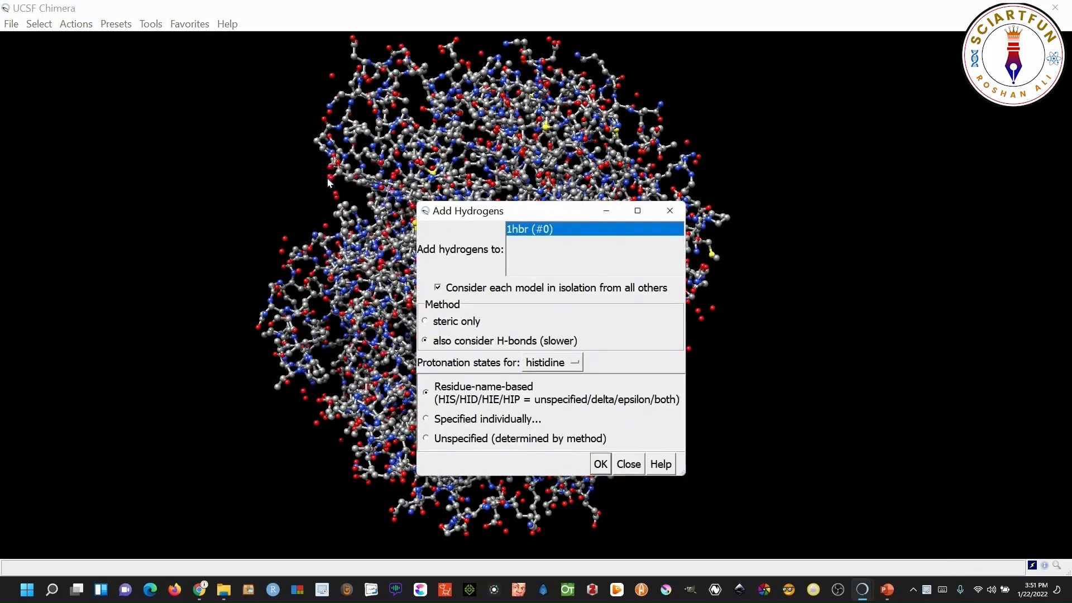
left_click(601, 464)
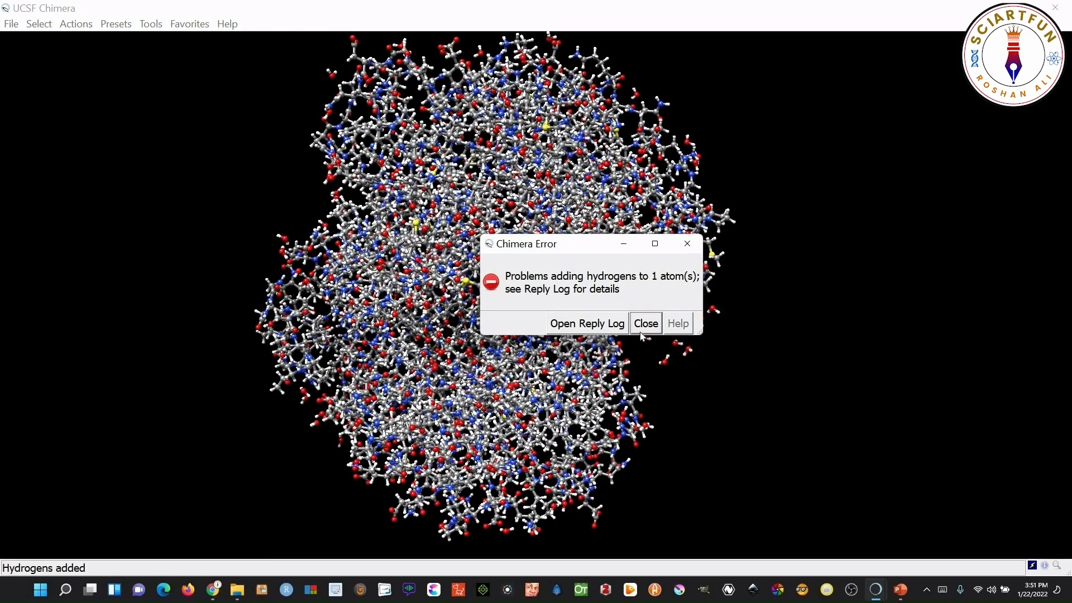
left_click(647, 324)
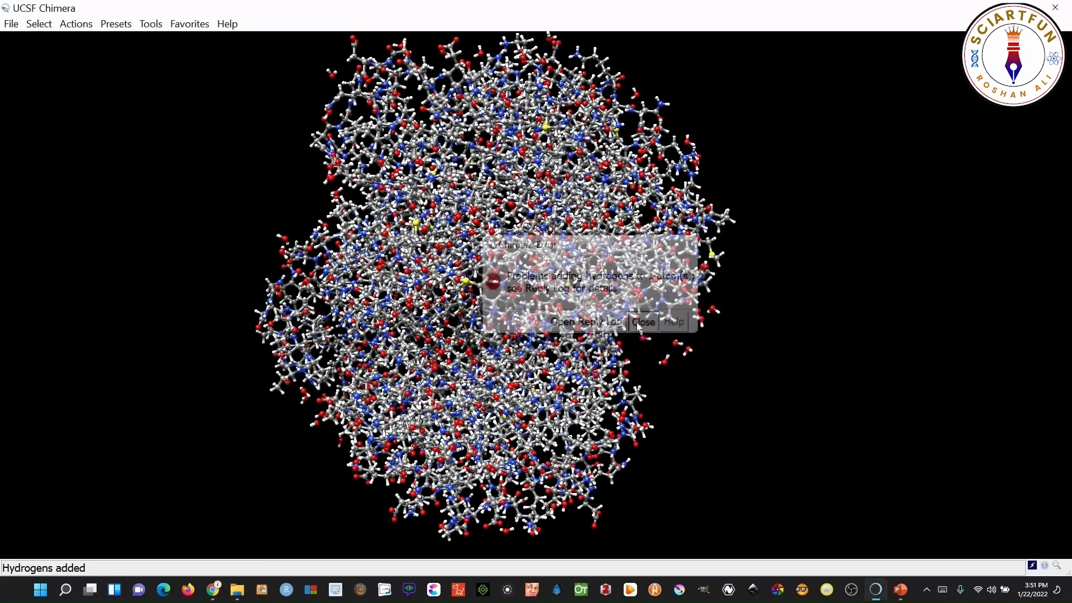
Select all hydrogen atoms in the structure by element and view them up close
left_click(48, 24)
mouse_move(76, 73)
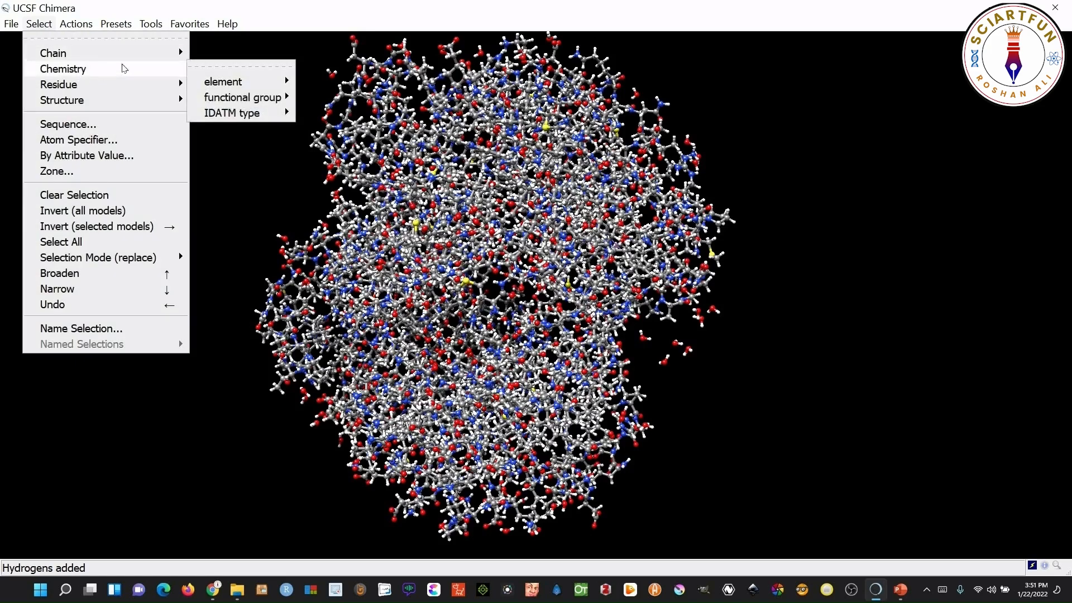
mouse_move(268, 84)
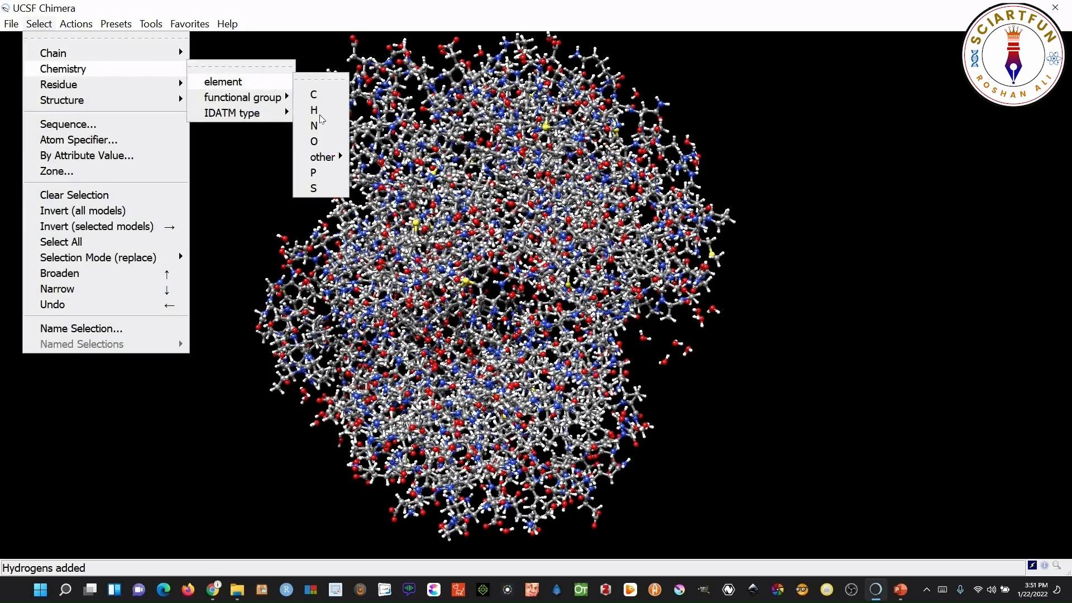
left_click(315, 110)
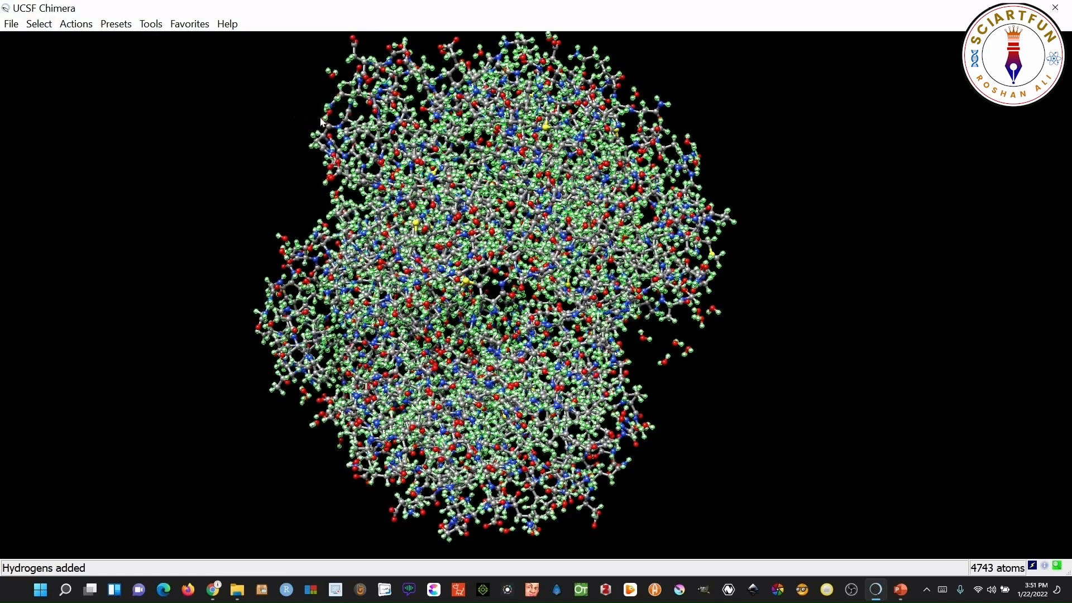
scroll(885, 406, "up", 5)
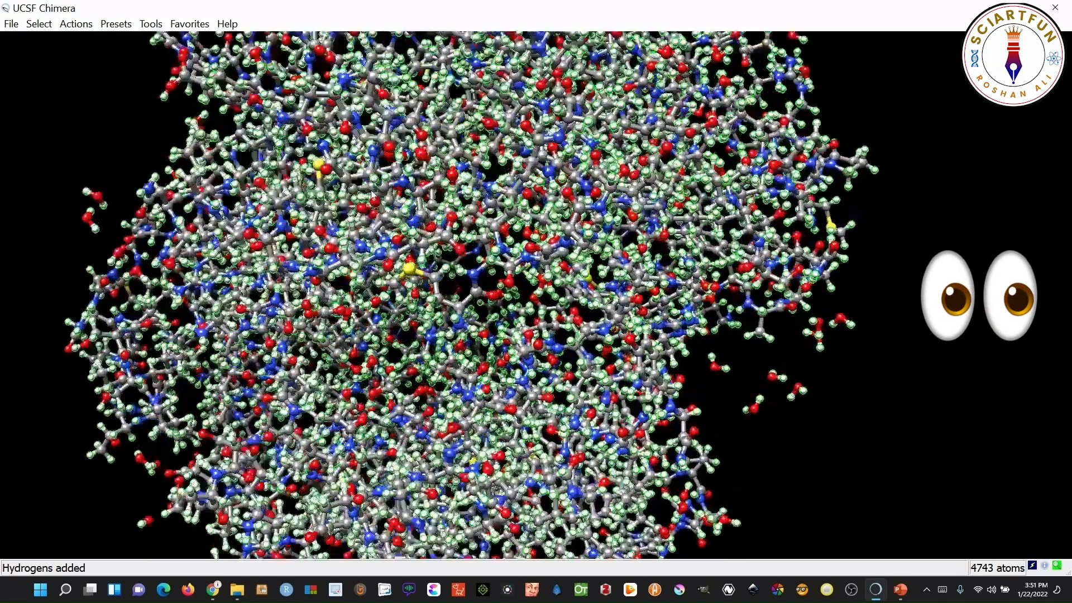
Inspect the highlighted hydrogen atoms up close throughout the ball-and-stick structure
scroll(838, 411, "up", 3)
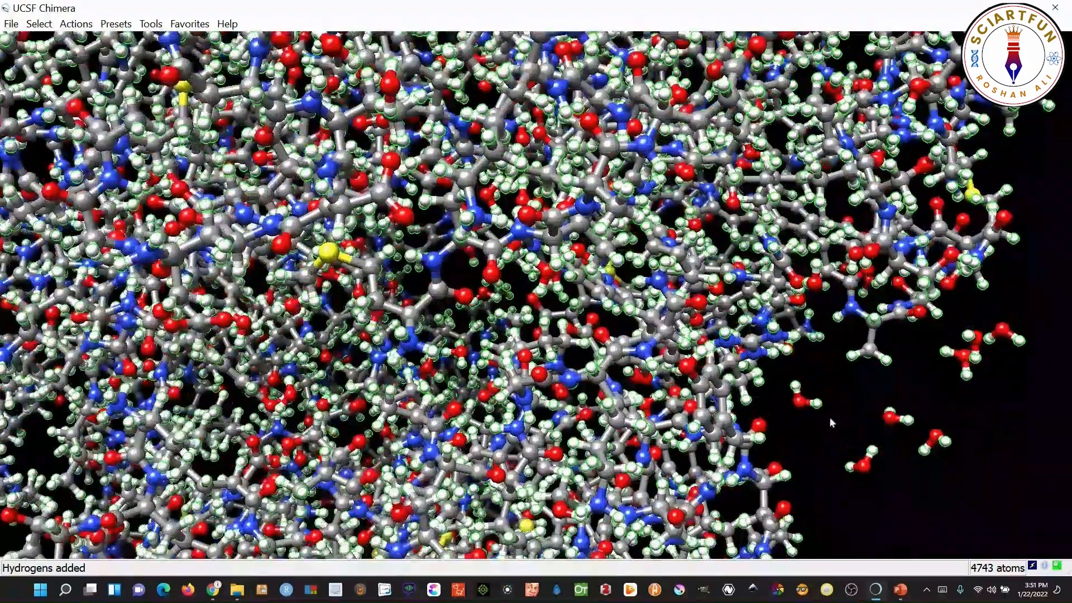
scroll(818, 409, "up", 4)
scroll(984, 440, "up", 2)
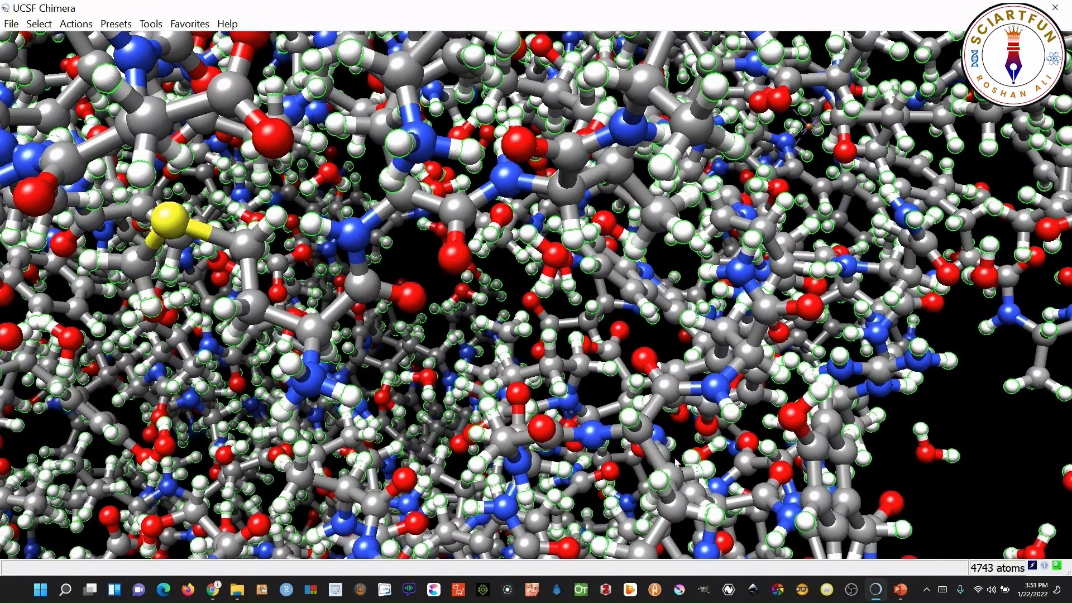
scroll(383, 355, "down", 10)
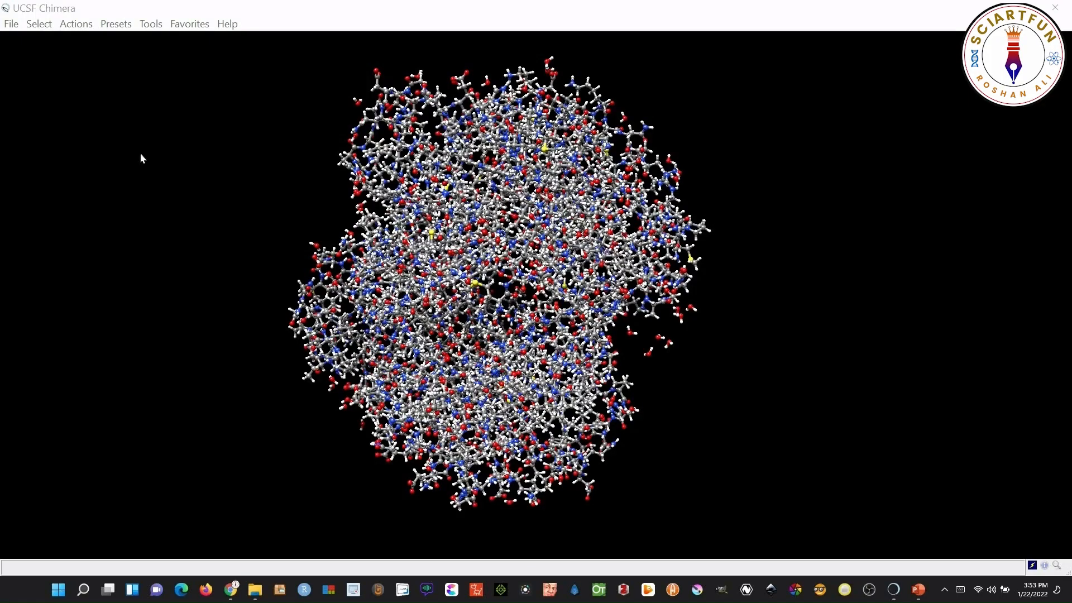
Select all nitrogen atoms in the structure by element and examine the highlighted atoms up close from different angles
left_click(40, 24)
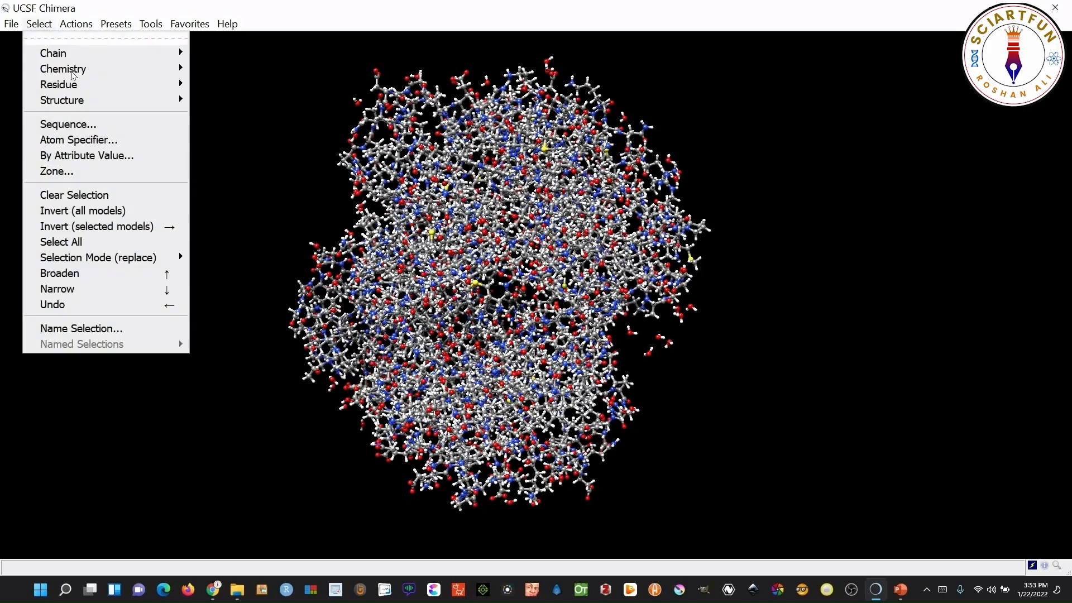
mouse_move(186, 69)
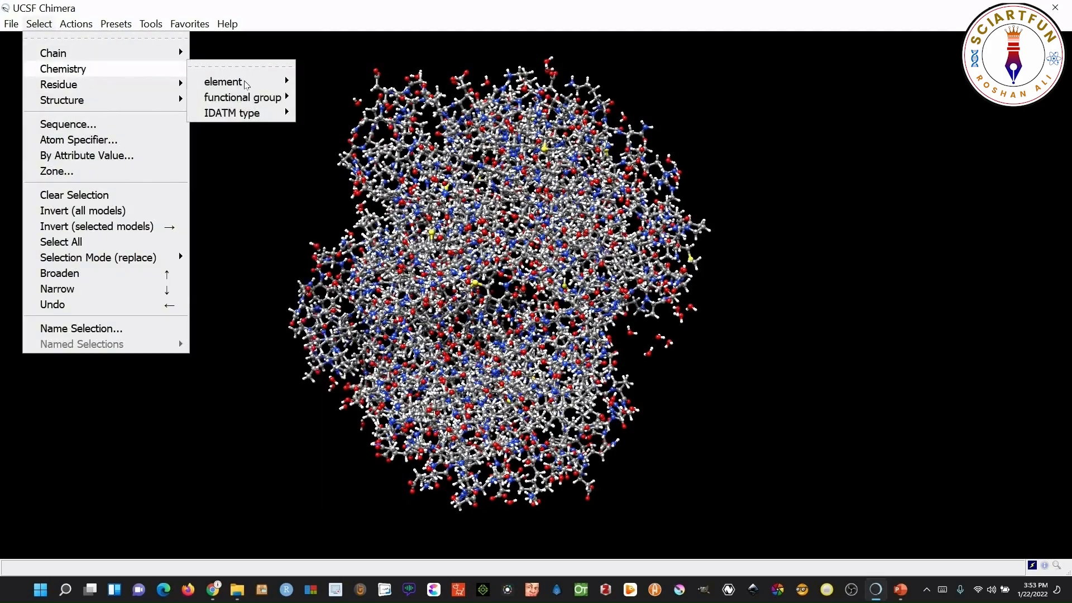
mouse_move(246, 83)
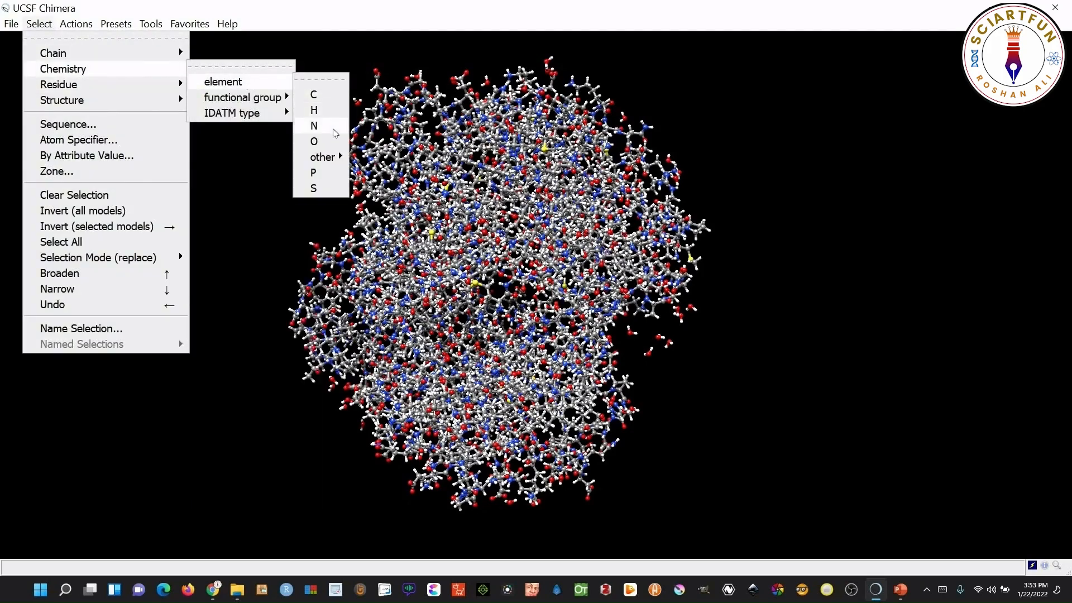
left_click(334, 127)
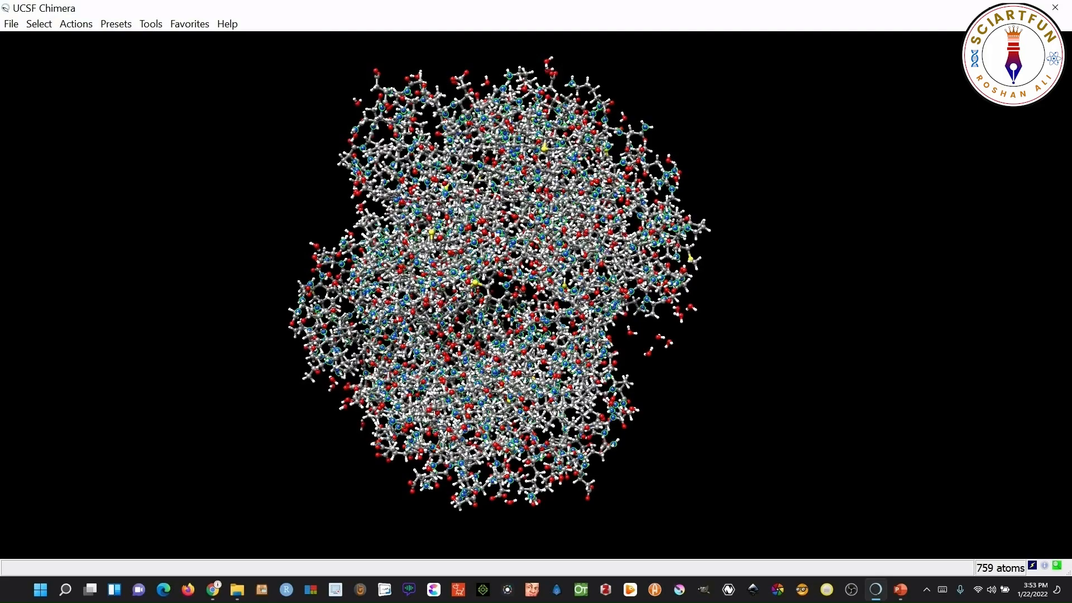
scroll(782, 335, "up", 5)
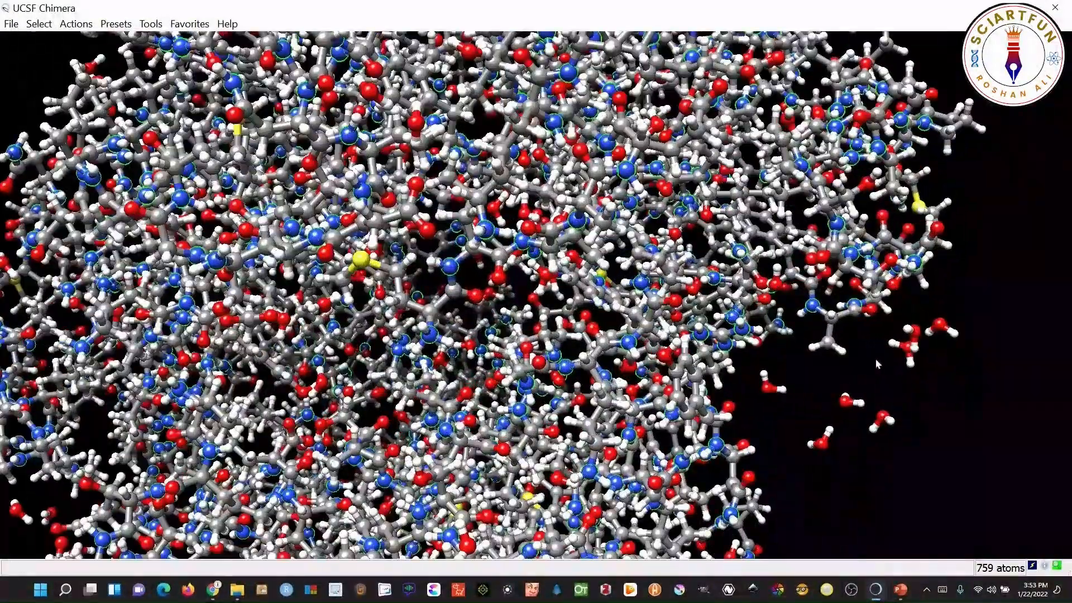
scroll(877, 365, "up", 2)
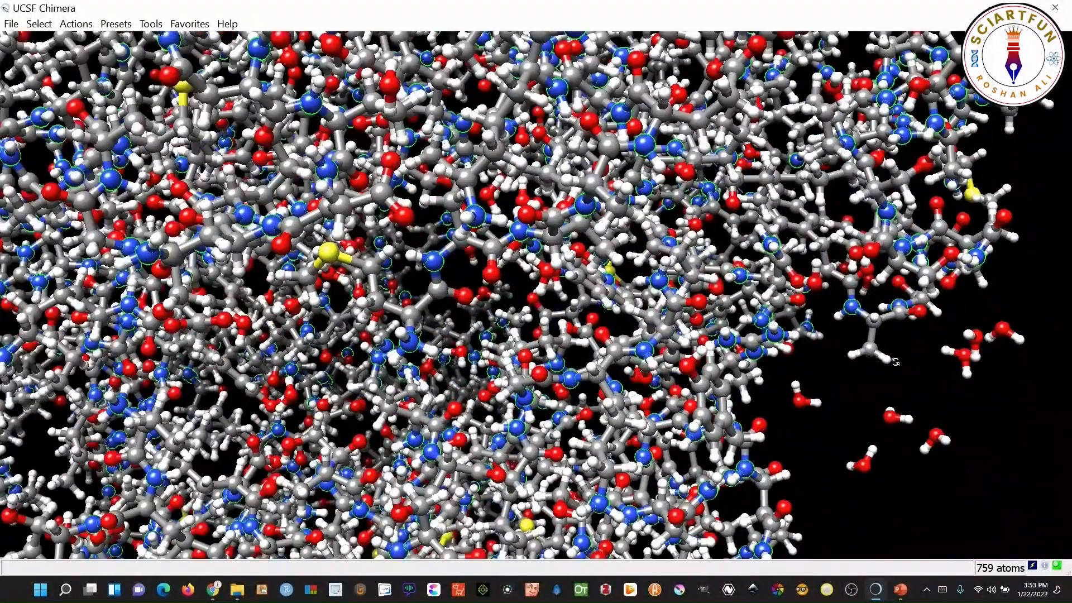
left_click_drag(833, 379, 428, 307)
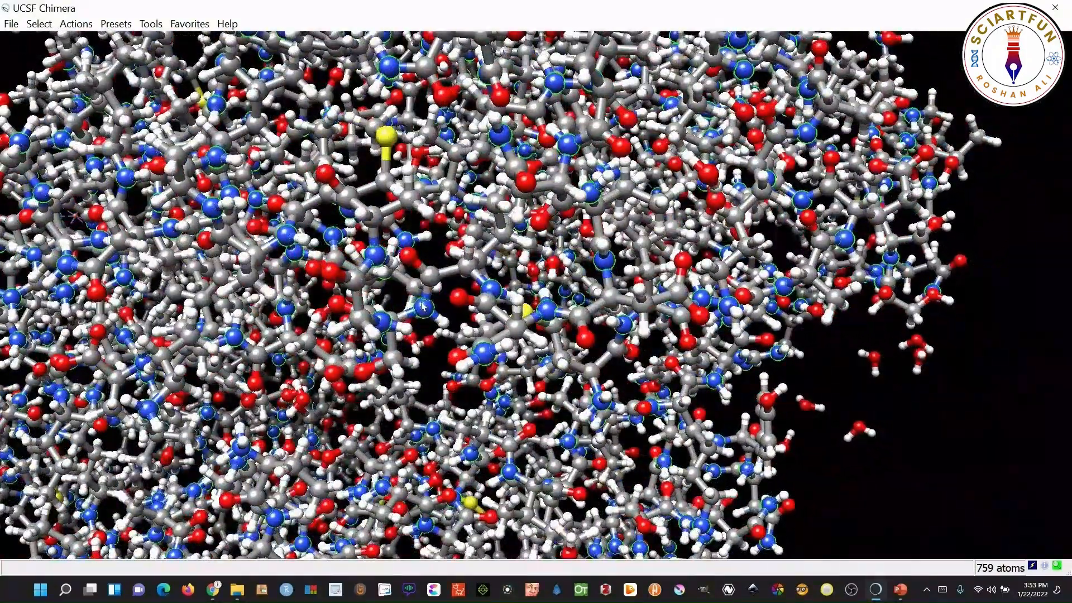
scroll(423, 306, "up", 2)
scroll(427, 317, "up", 4)
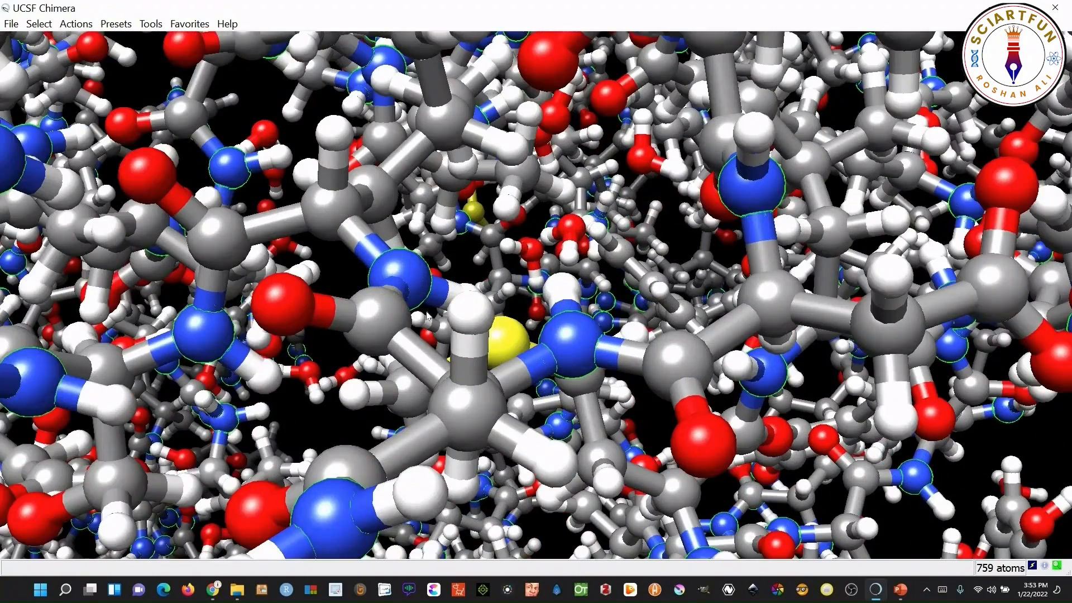
scroll(421, 288, "down", 2)
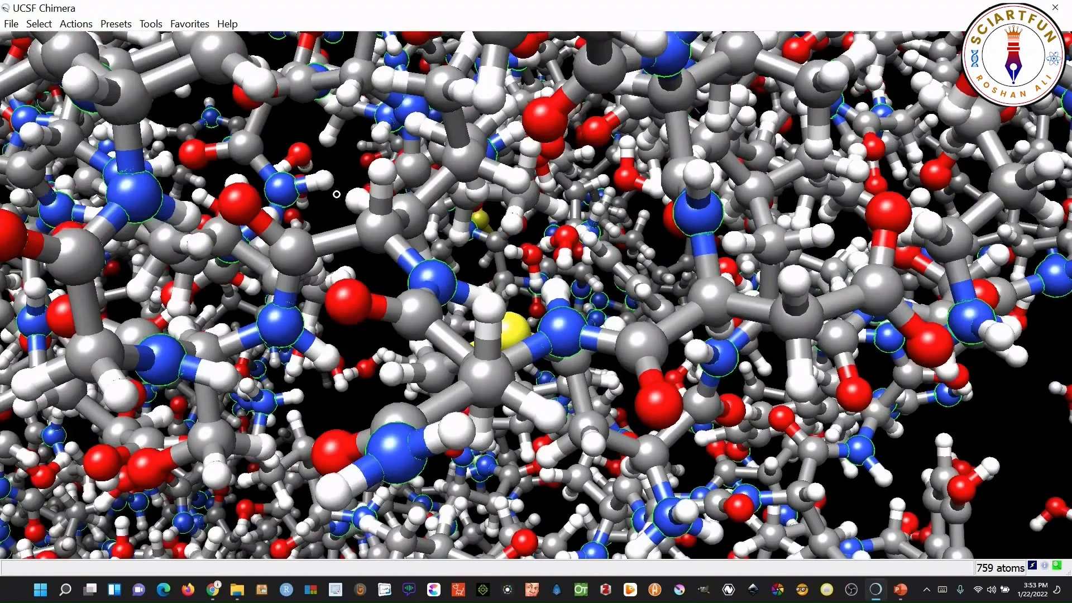
left_click_drag(368, 227, 466, 271)
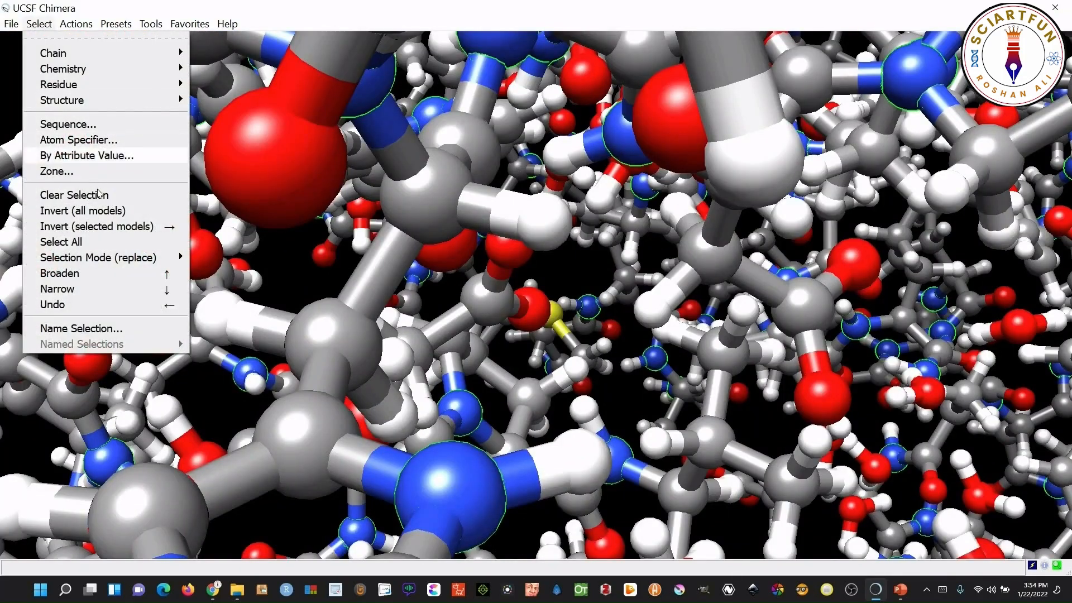
Clear the nitrogen selection and select all oxygen atoms in the structure by element
left_click(100, 195)
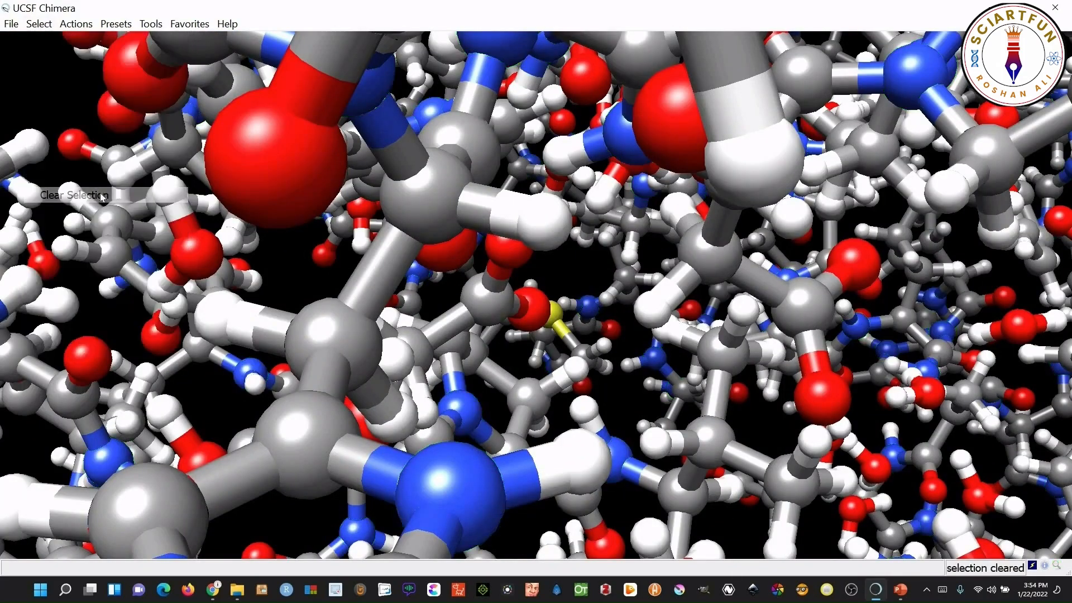
left_click(40, 24)
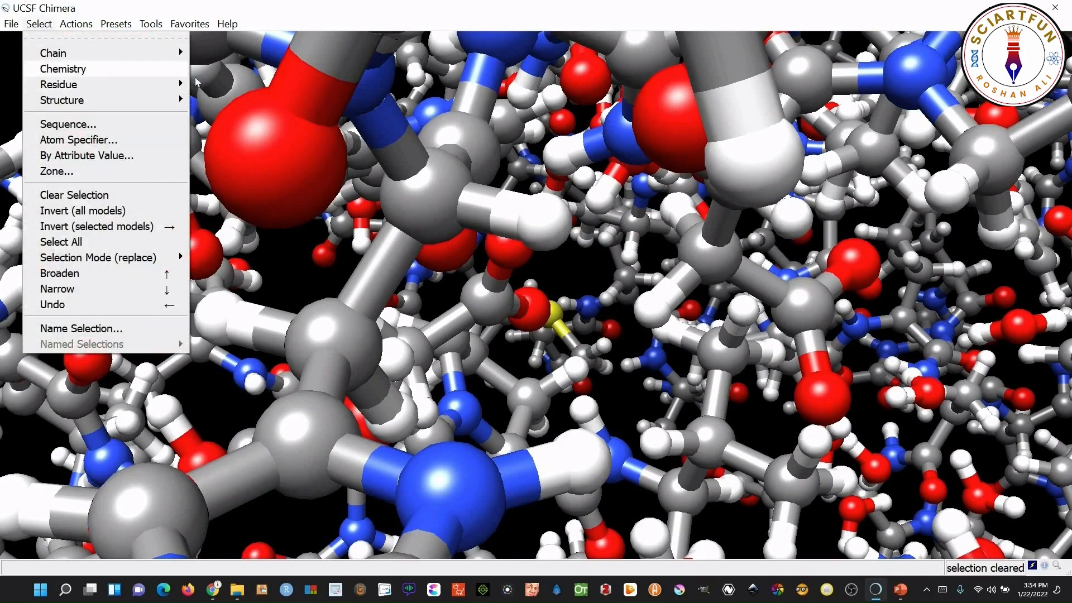
mouse_move(168, 68)
mouse_move(235, 87)
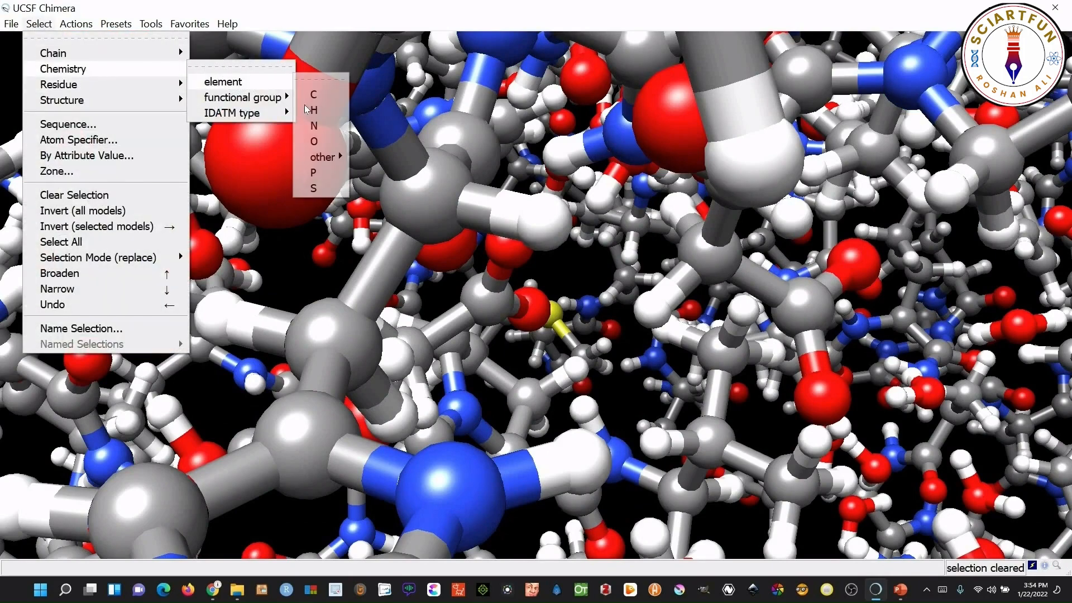
left_click(324, 143)
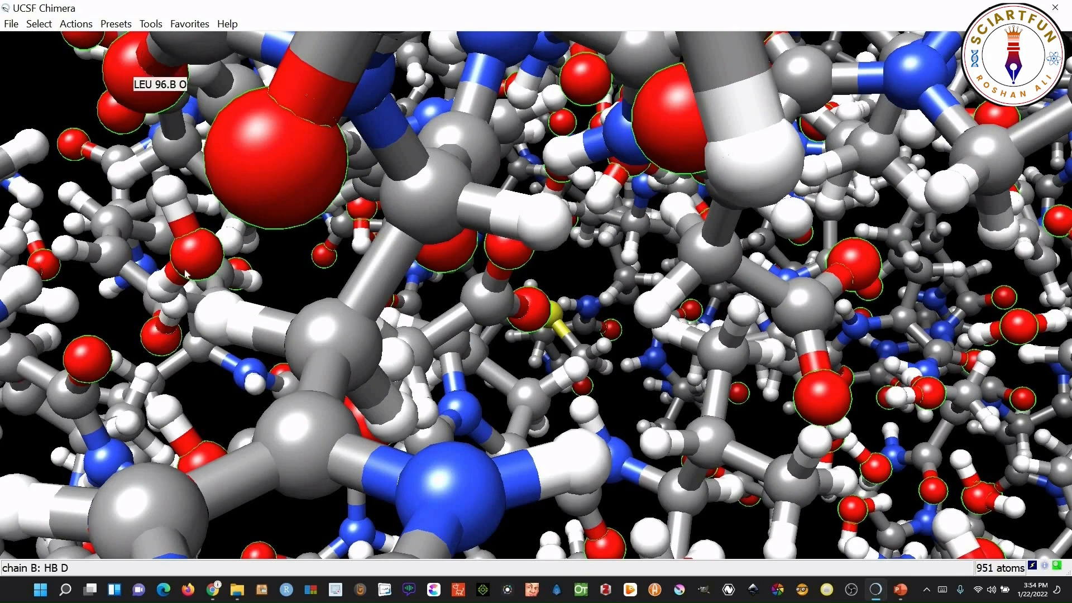
Clear the oxygen selection and select the atoms of a less common element from the group of other elements
left_click(40, 24)
left_click(86, 197)
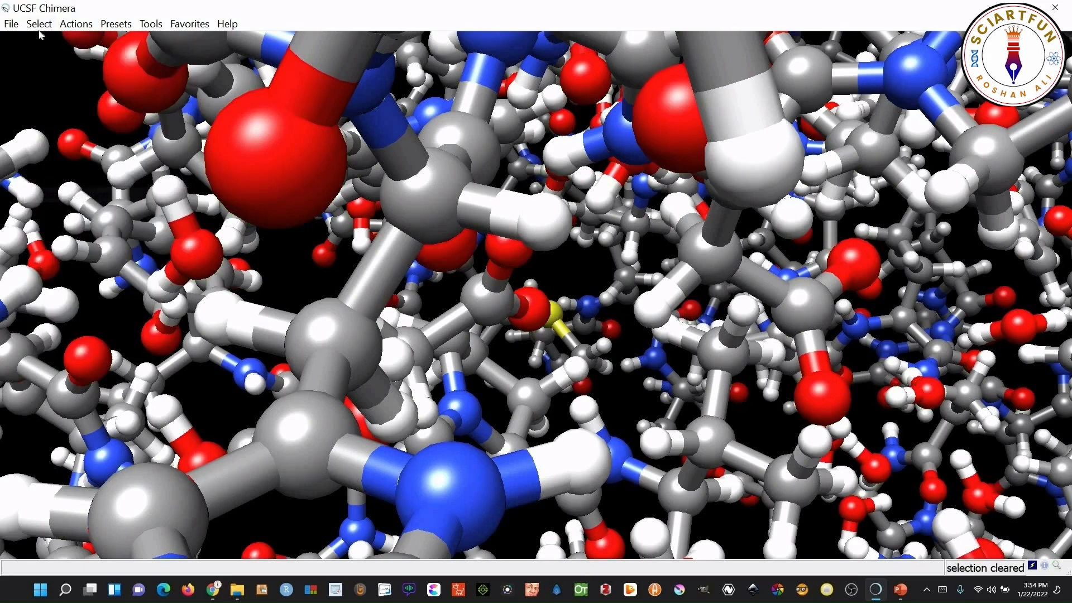
left_click(41, 24)
mouse_move(144, 70)
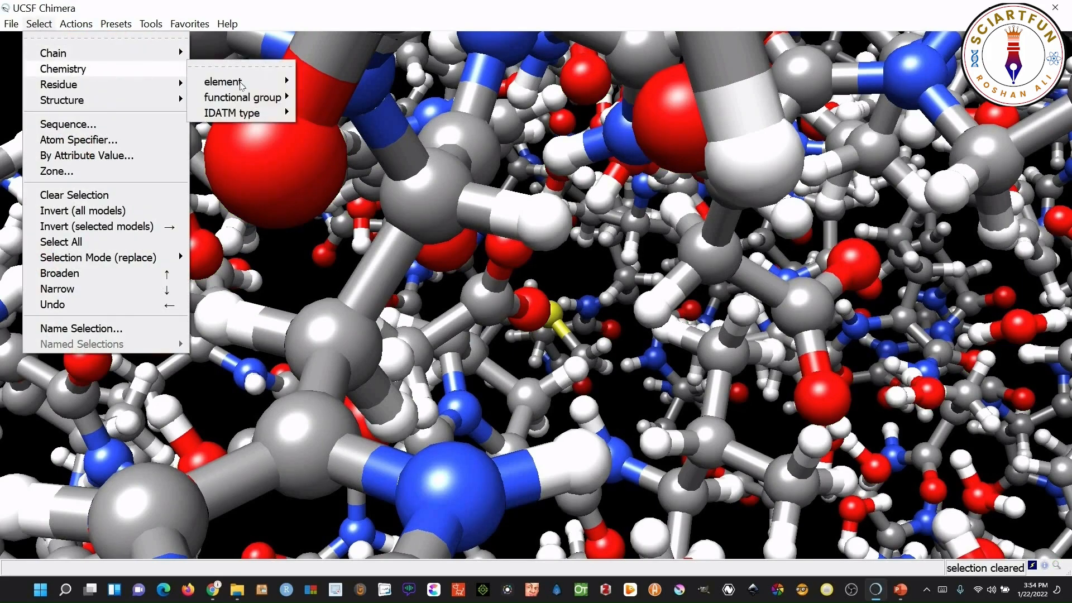
mouse_move(246, 82)
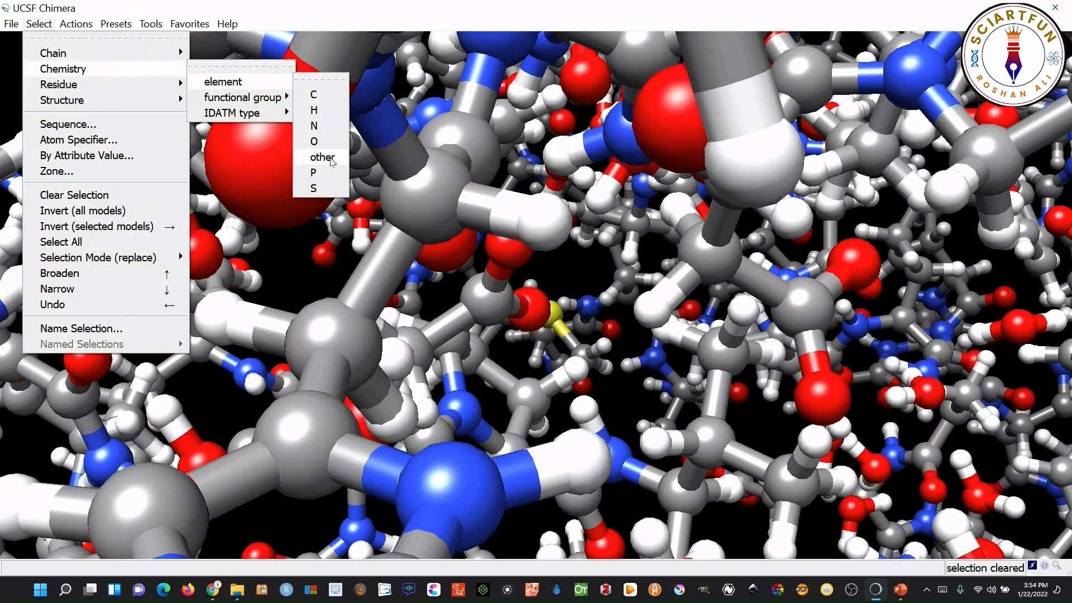
mouse_move(330, 157)
mouse_move(383, 171)
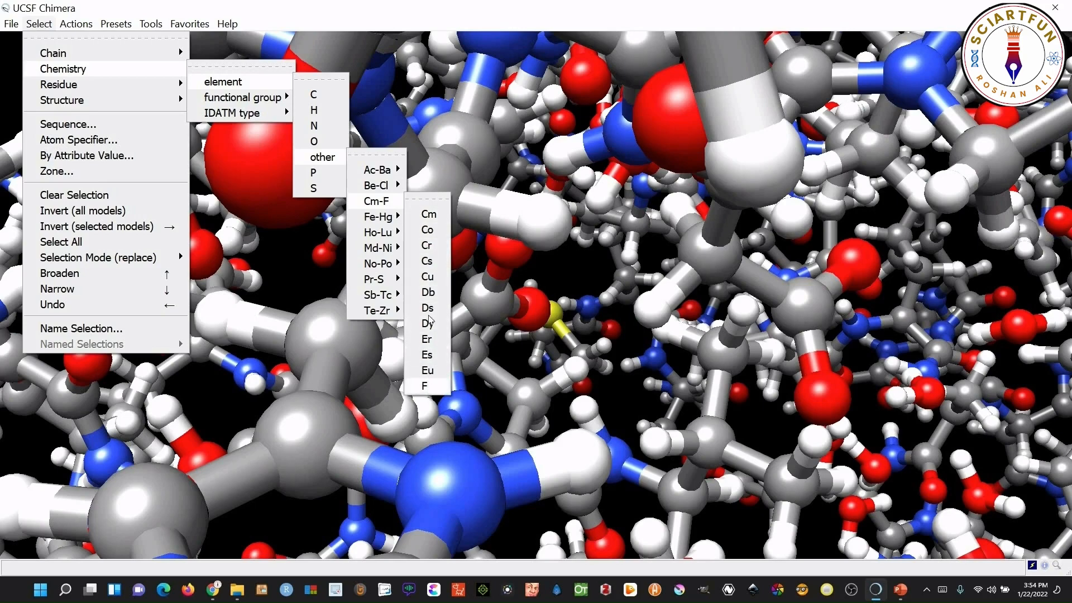
left_click(426, 386)
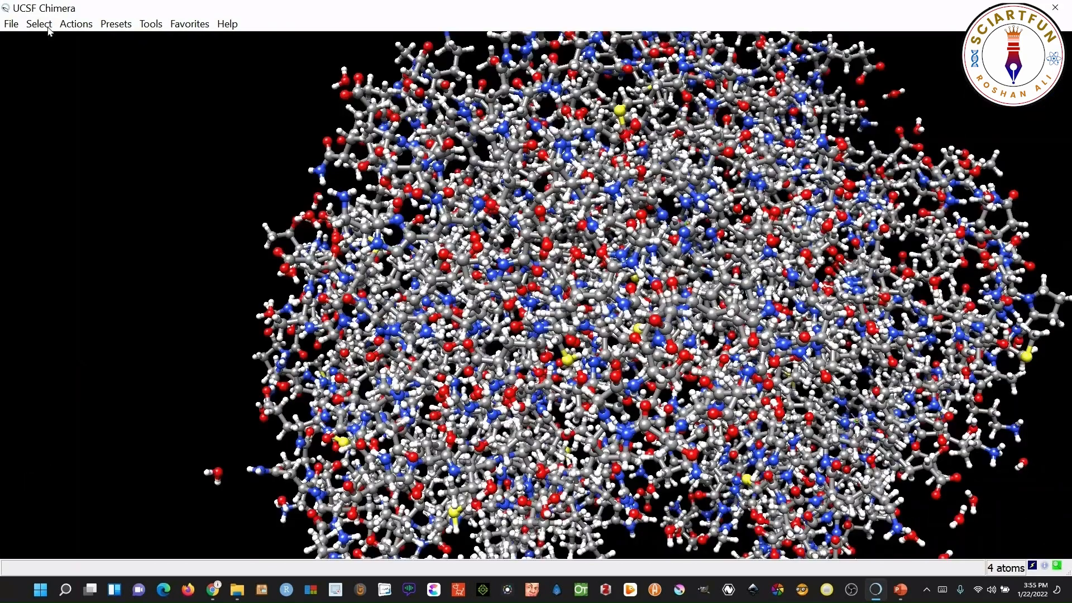
Clear the current element selection and look through the other chemical elements available for selection
left_click(48, 27)
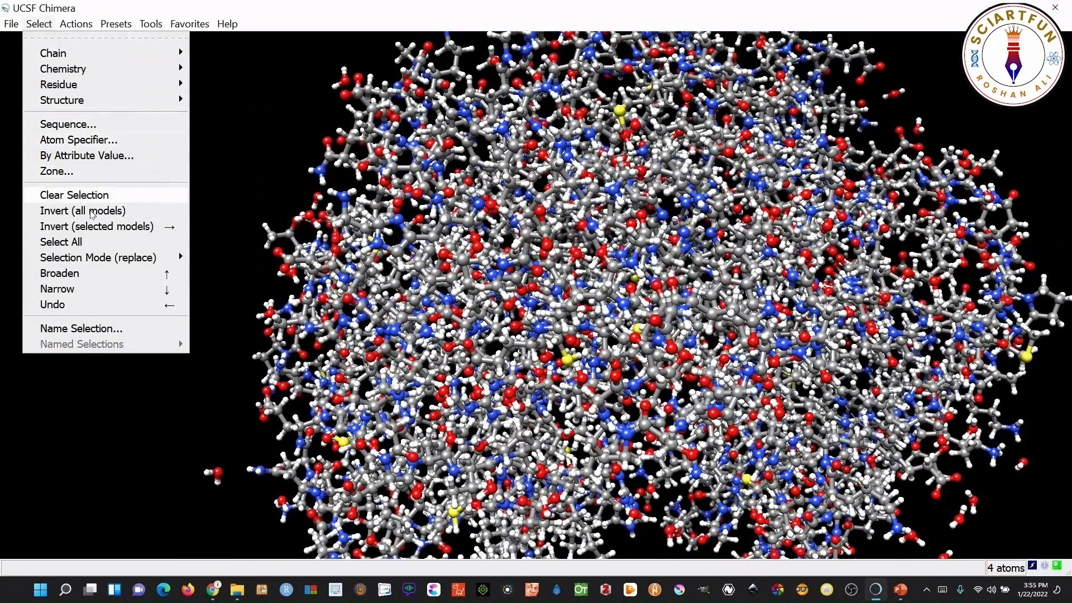
left_click(92, 195)
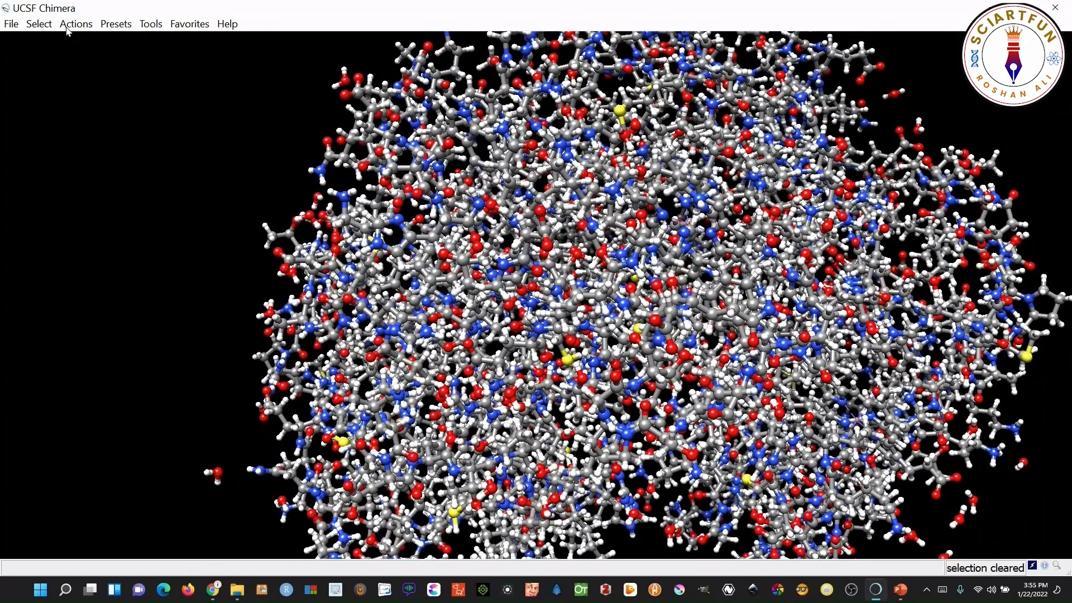
left_click(49, 27)
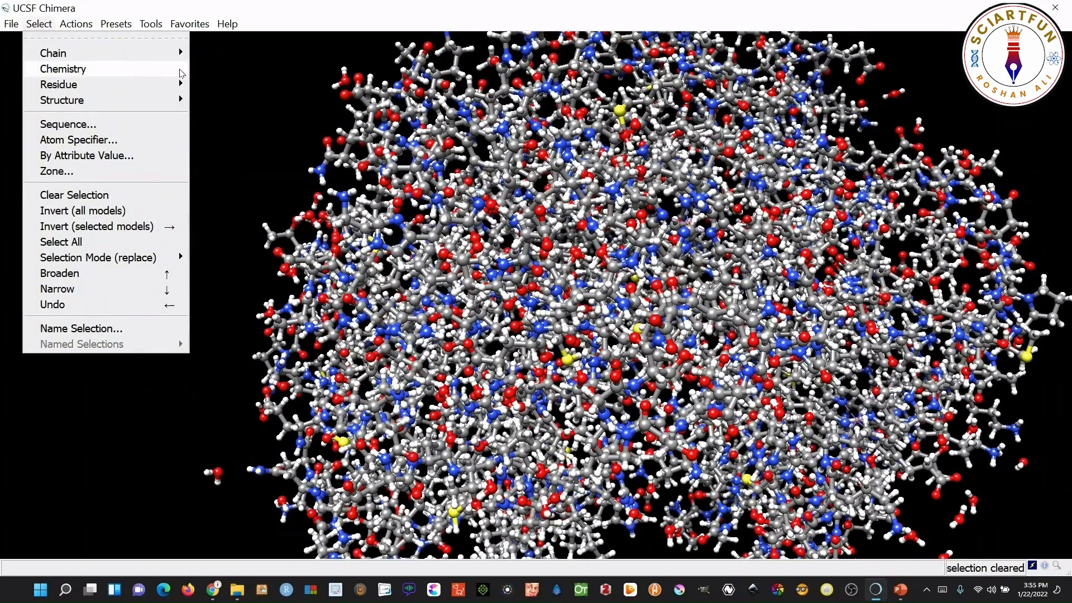
mouse_move(172, 70)
mouse_move(256, 87)
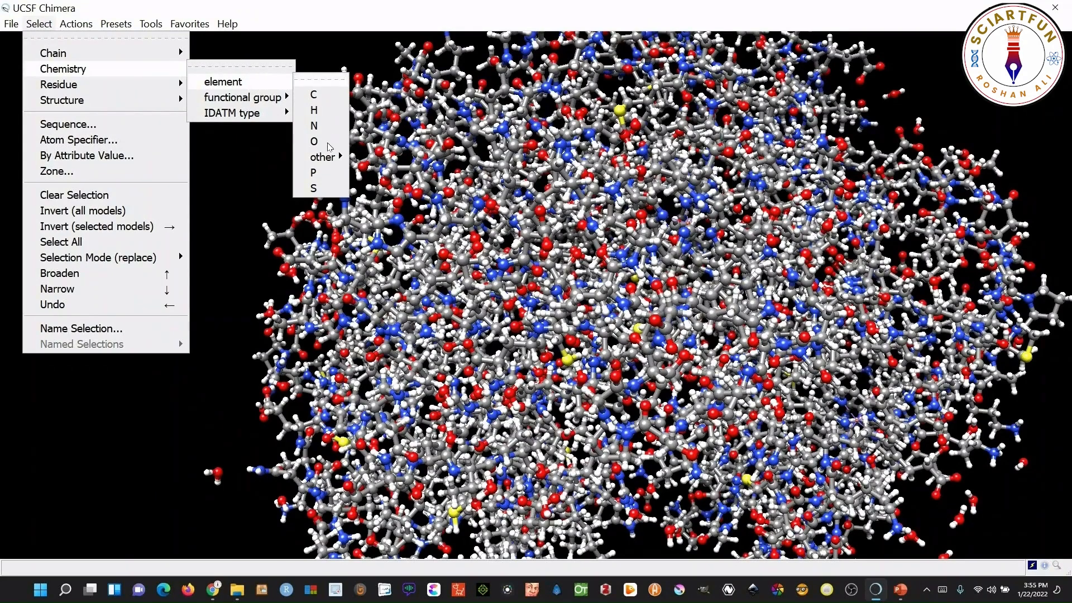
mouse_move(330, 158)
mouse_move(386, 265)
left_click(239, 194)
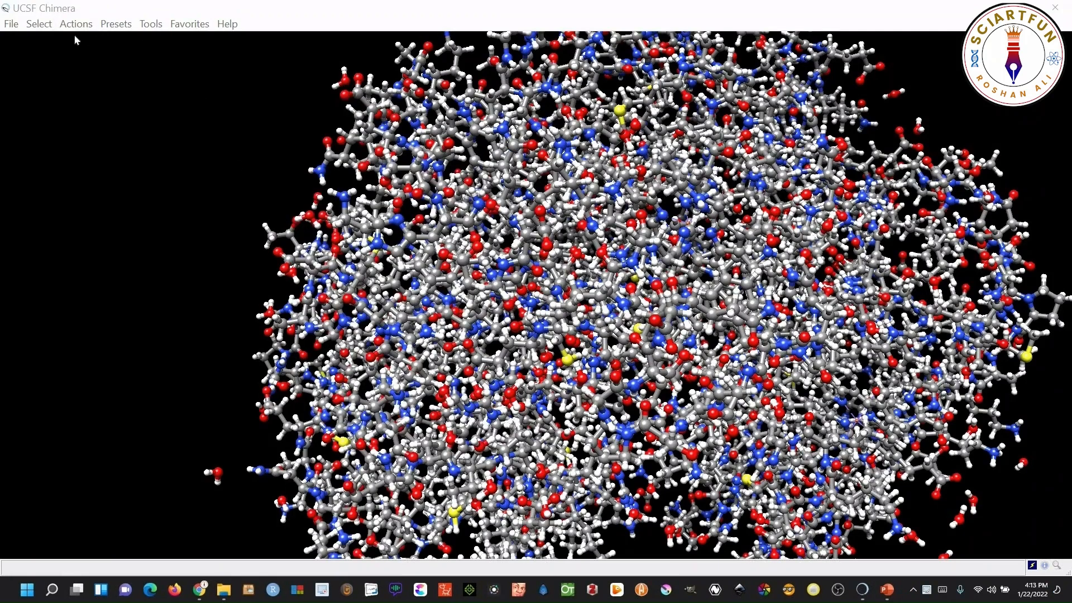
Select all amide functional groups in the structure and examine the highlighted atoms and bonds up close
left_click(48, 24)
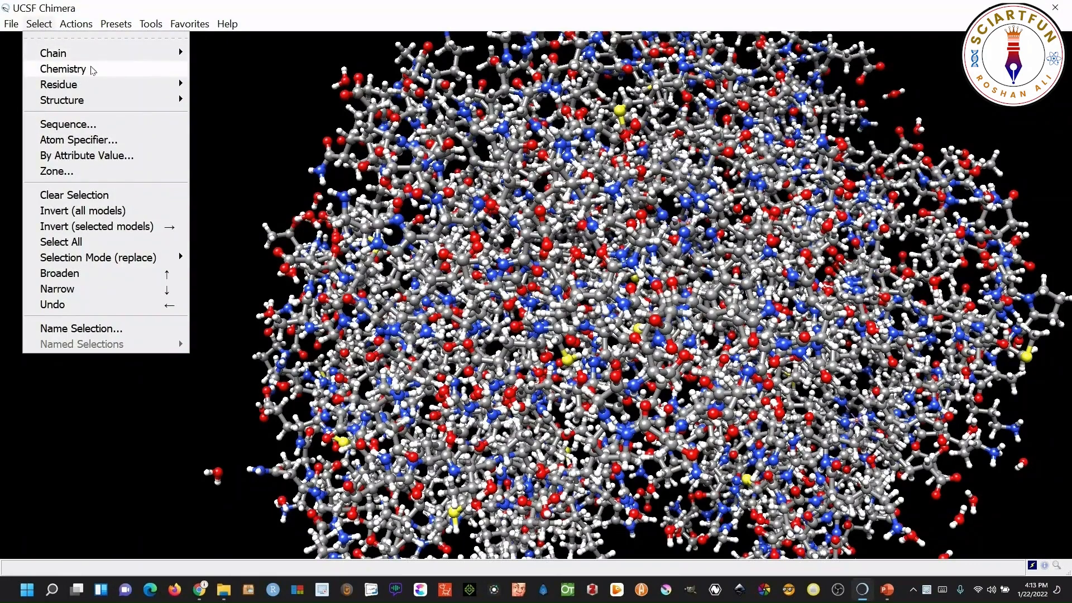
mouse_move(93, 70)
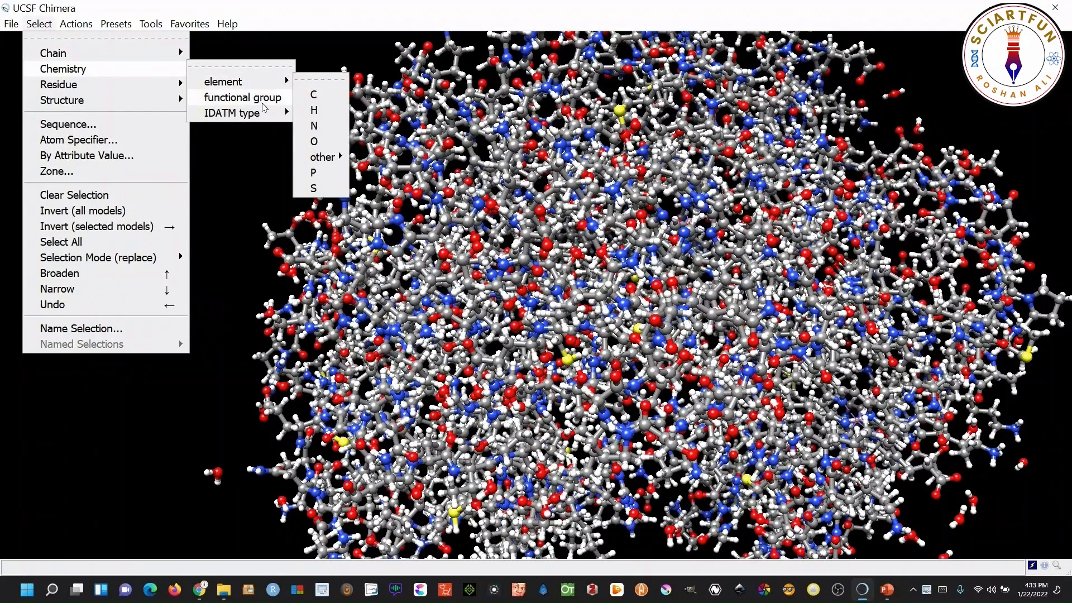
mouse_move(264, 101)
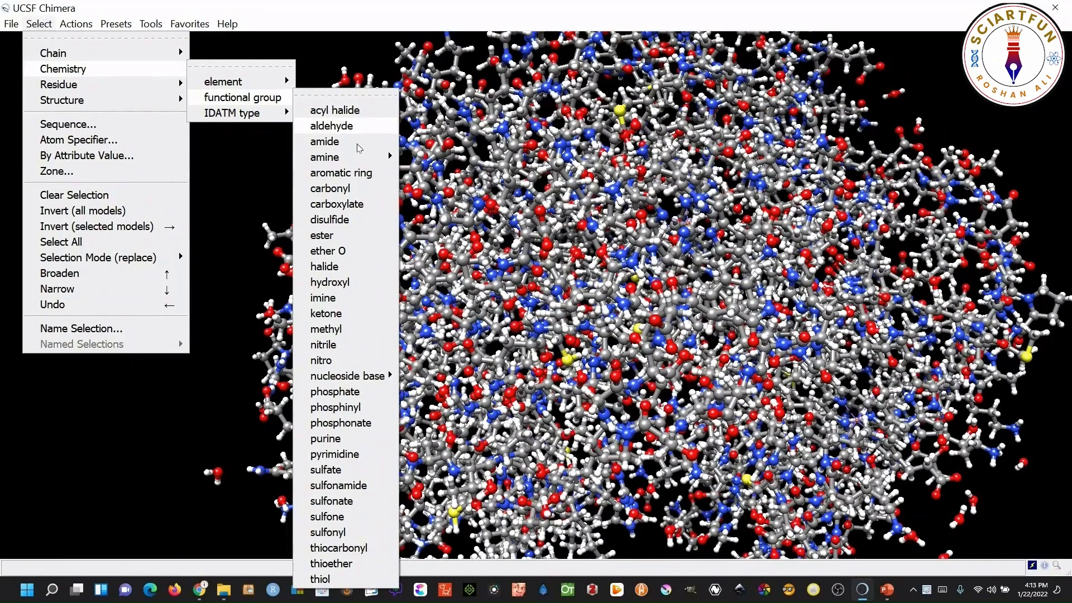
left_click(359, 143)
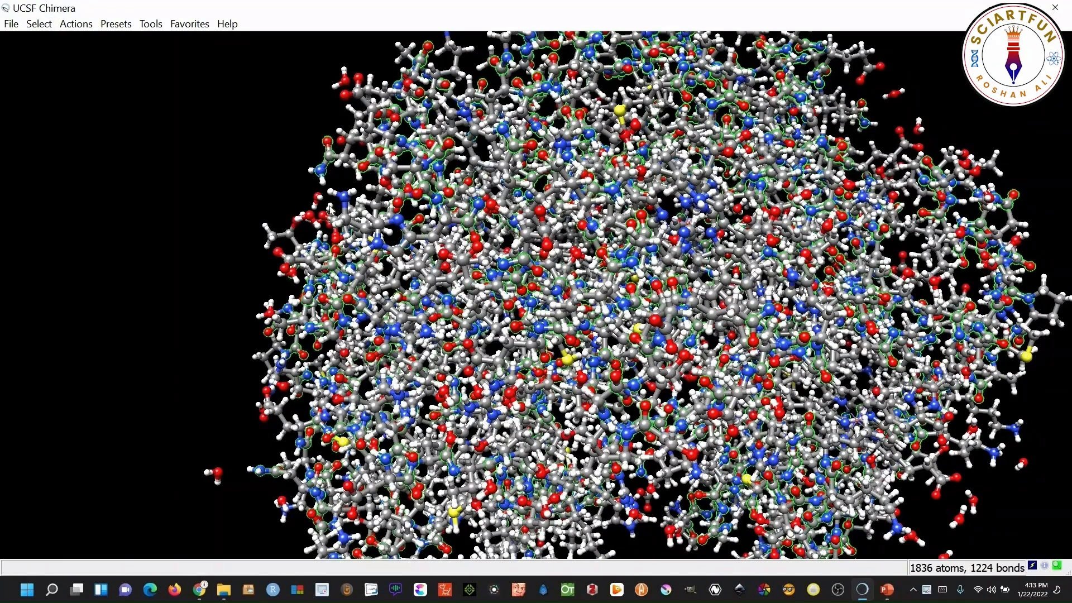
scroll(450, 221, "up", 5)
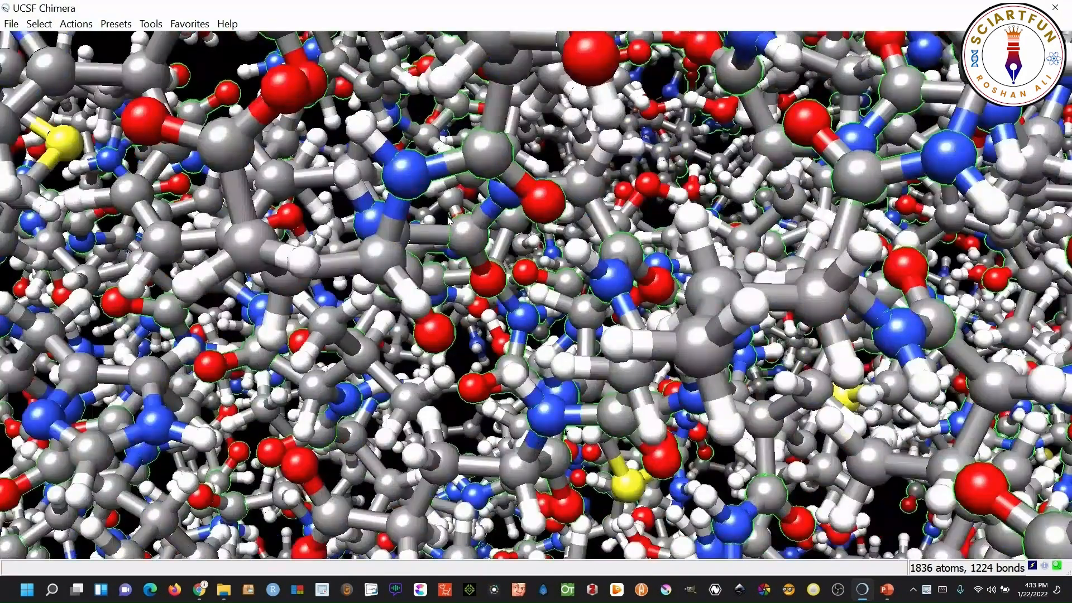
scroll(449, 220, "down", 2)
left_click_drag(449, 221, 487, 210)
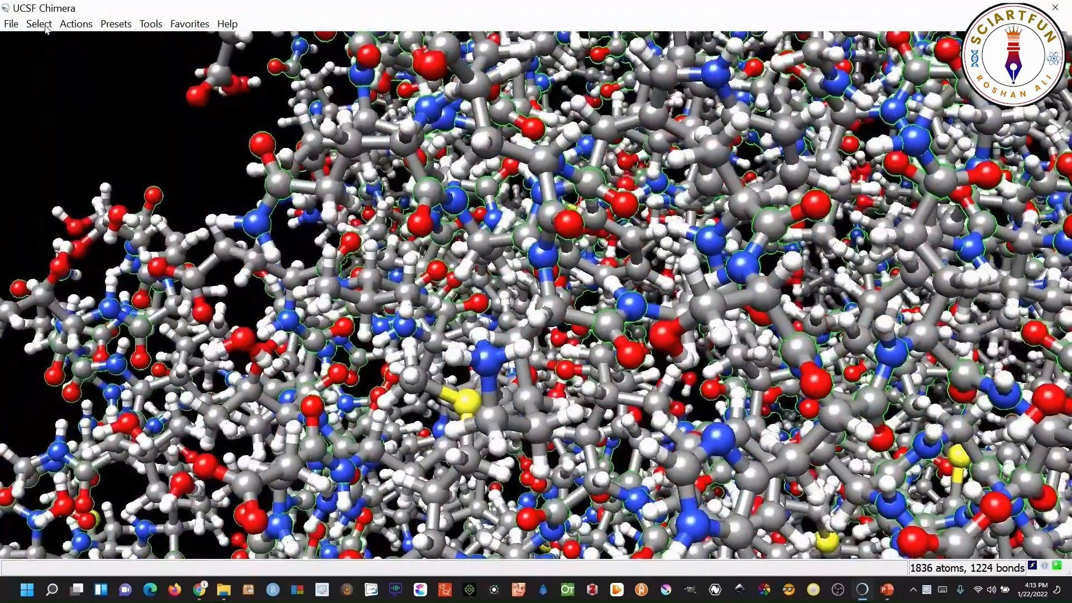
Clear the amide selection and select the imine functional groups in the structure
left_click(39, 24)
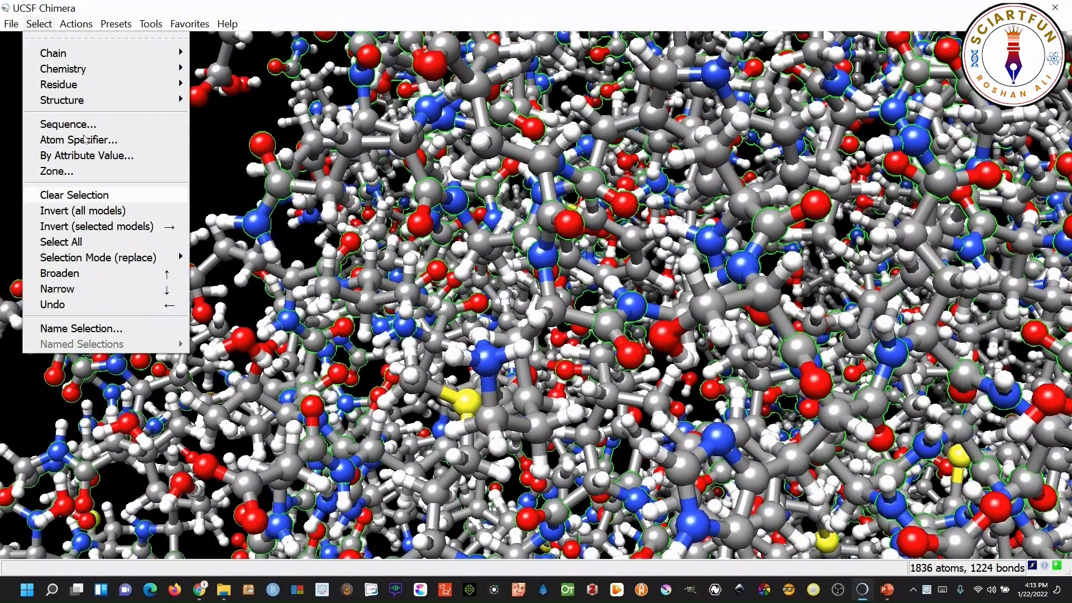
left_click(75, 195)
left_click(44, 25)
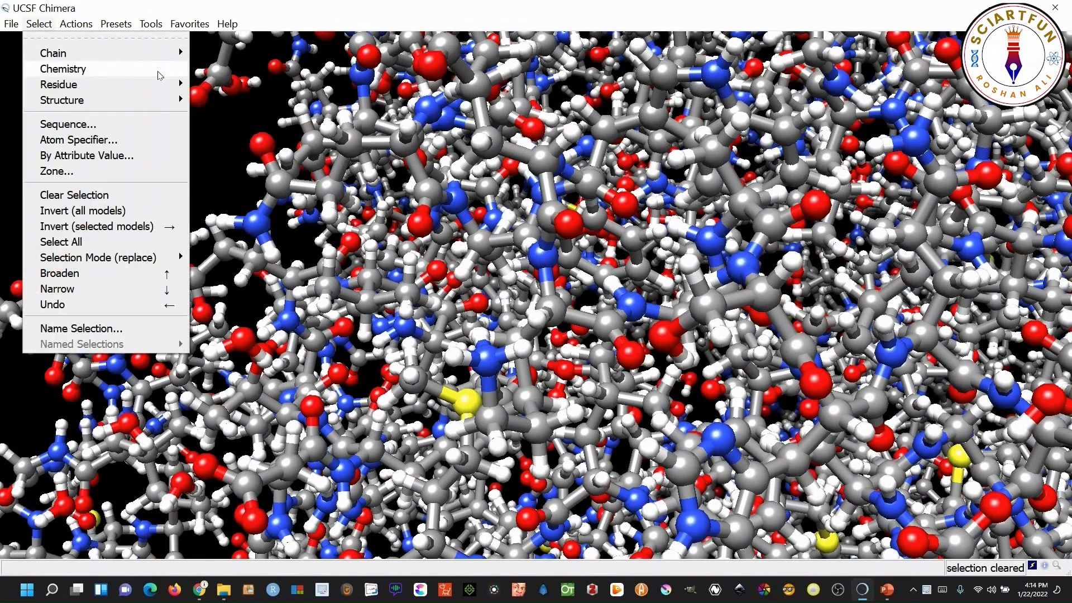
mouse_move(162, 70)
mouse_move(272, 99)
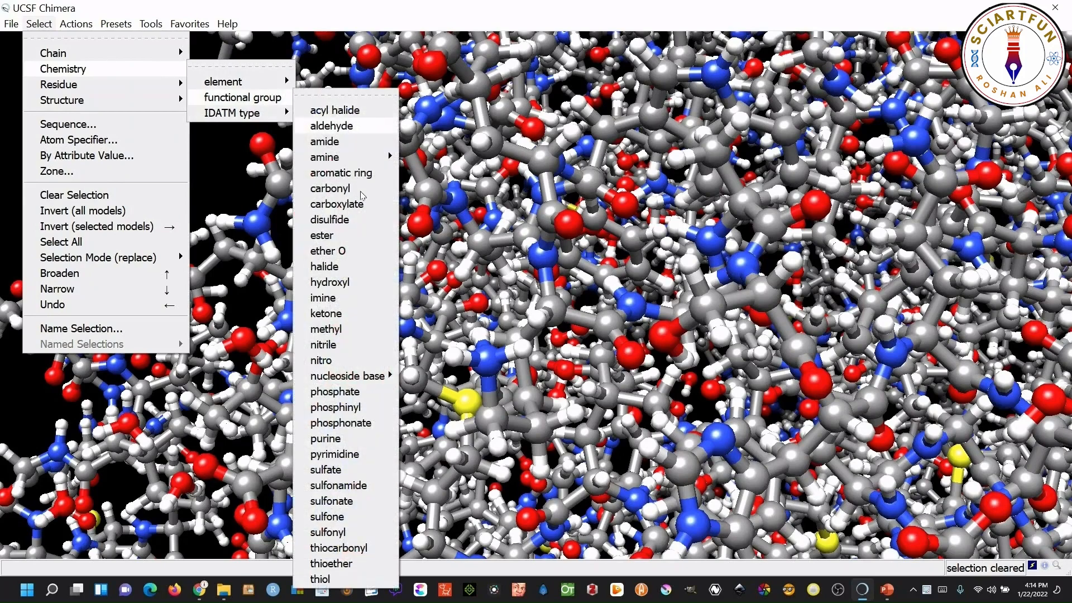
left_click(354, 299)
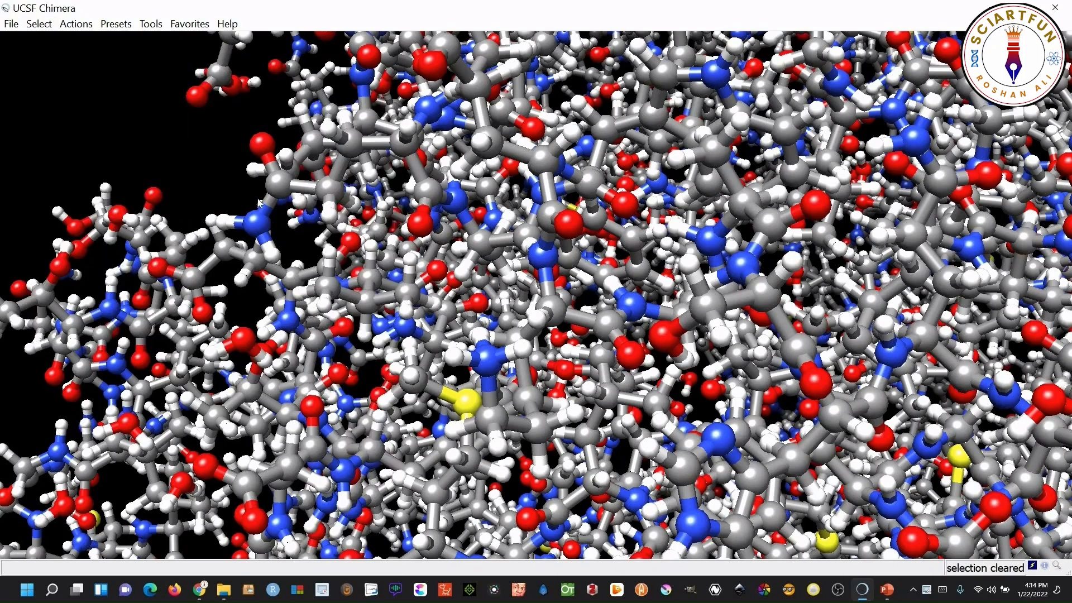
Select the disulfide functional groups in the structure
left_click(68, 25)
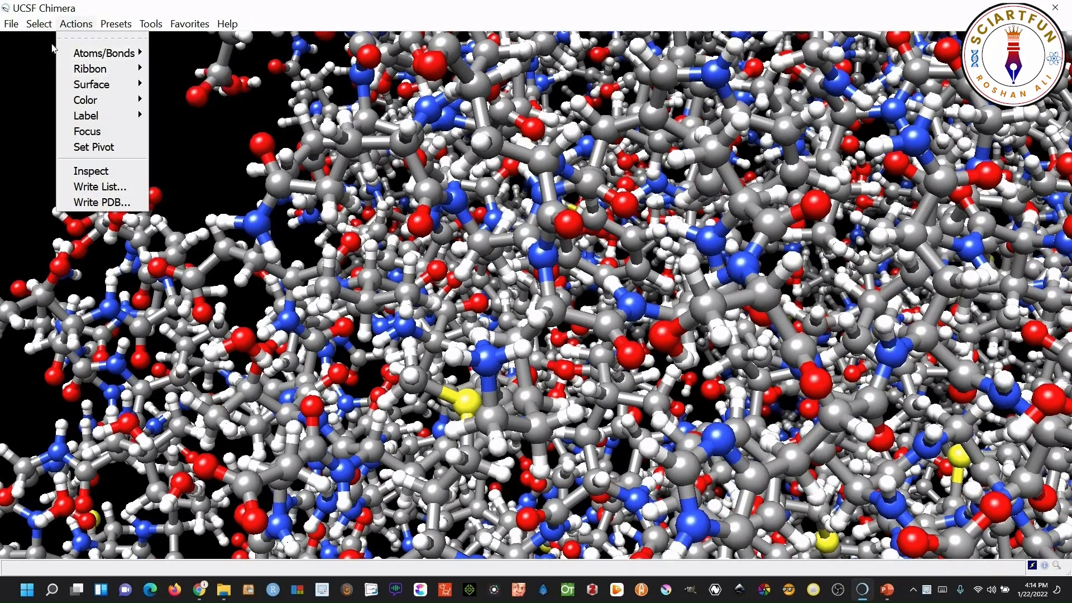
left_click(39, 23)
mouse_move(179, 69)
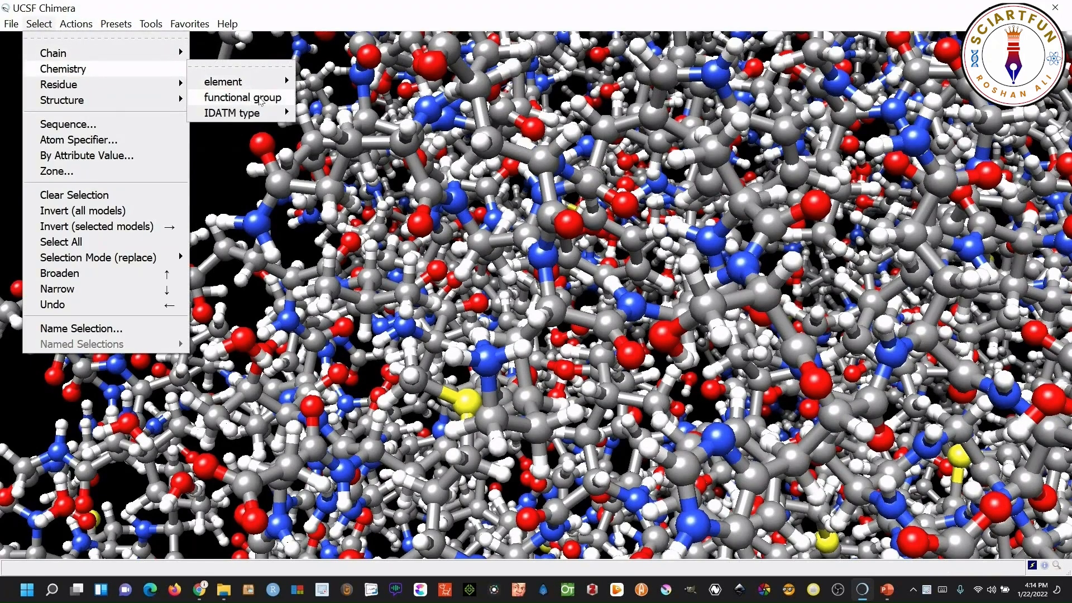
mouse_move(263, 98)
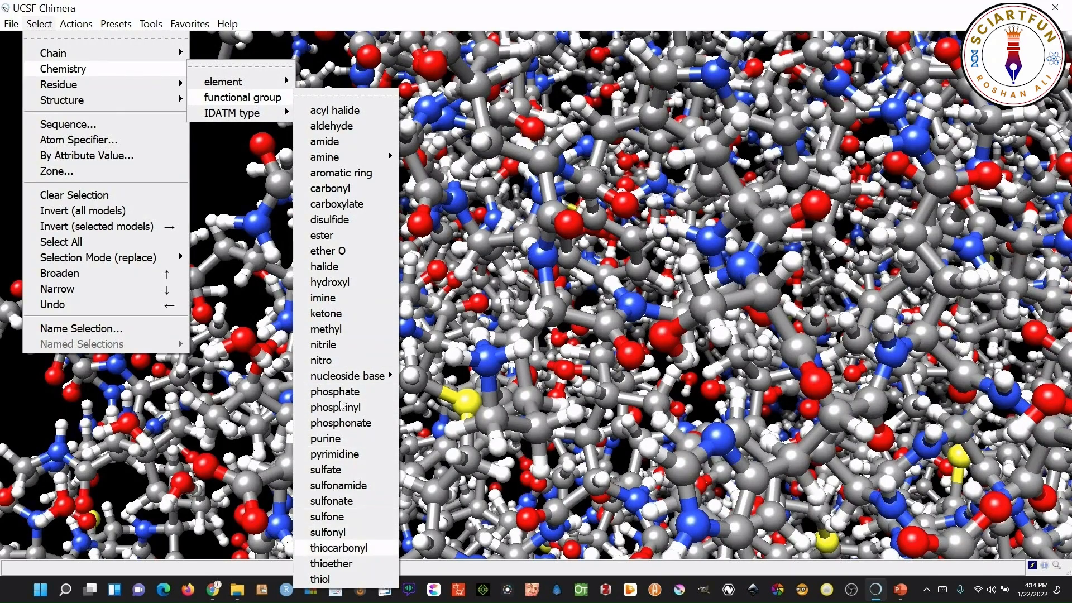
left_click(358, 220)
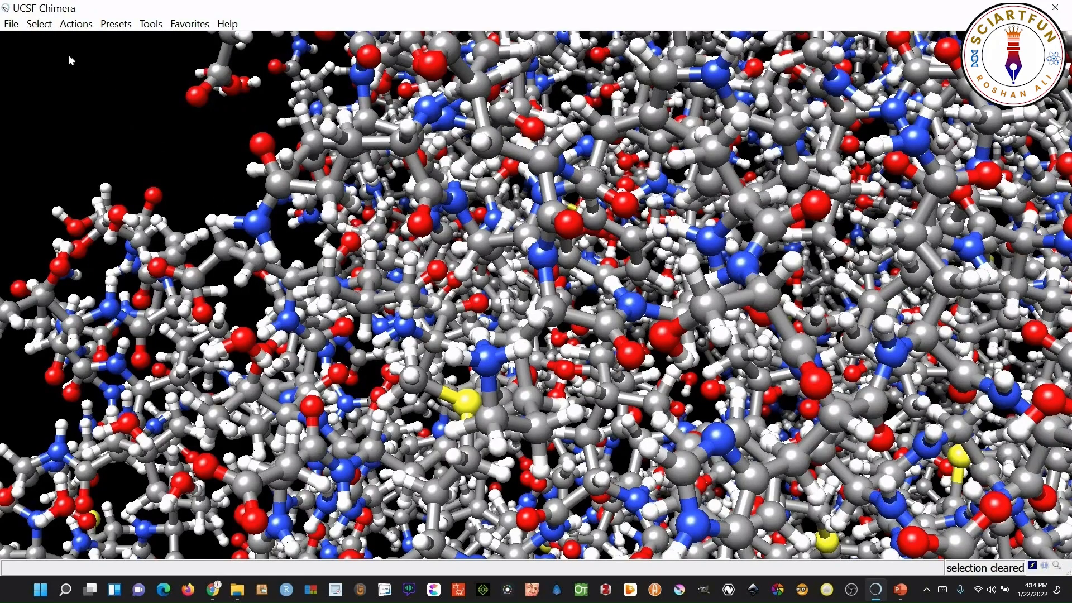
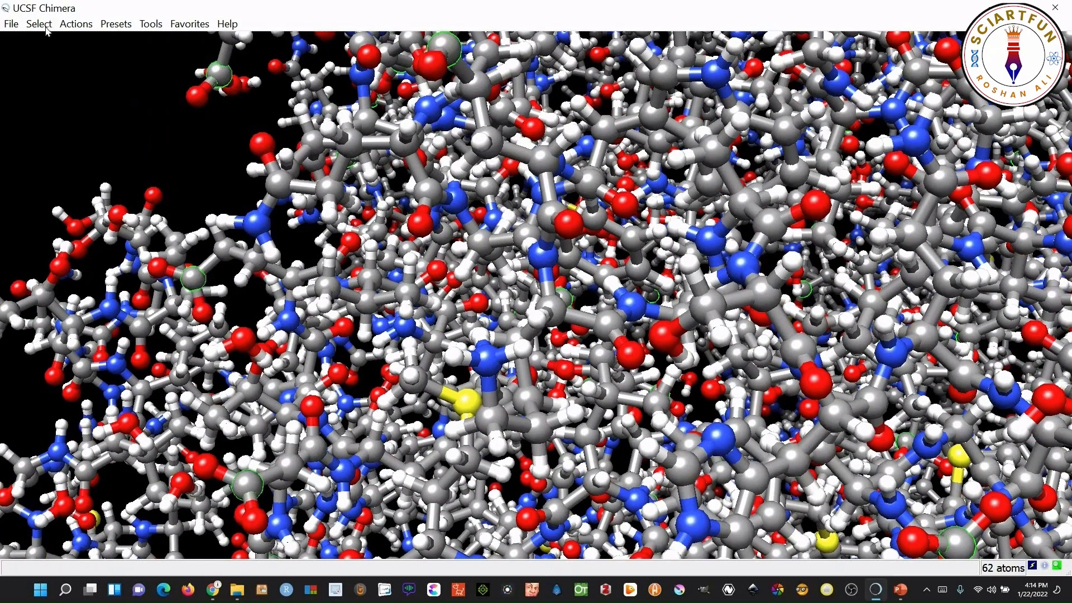
Select all atoms of IDATM type Car and examine the highlighted ring atoms up close
left_click(39, 24)
mouse_move(87, 71)
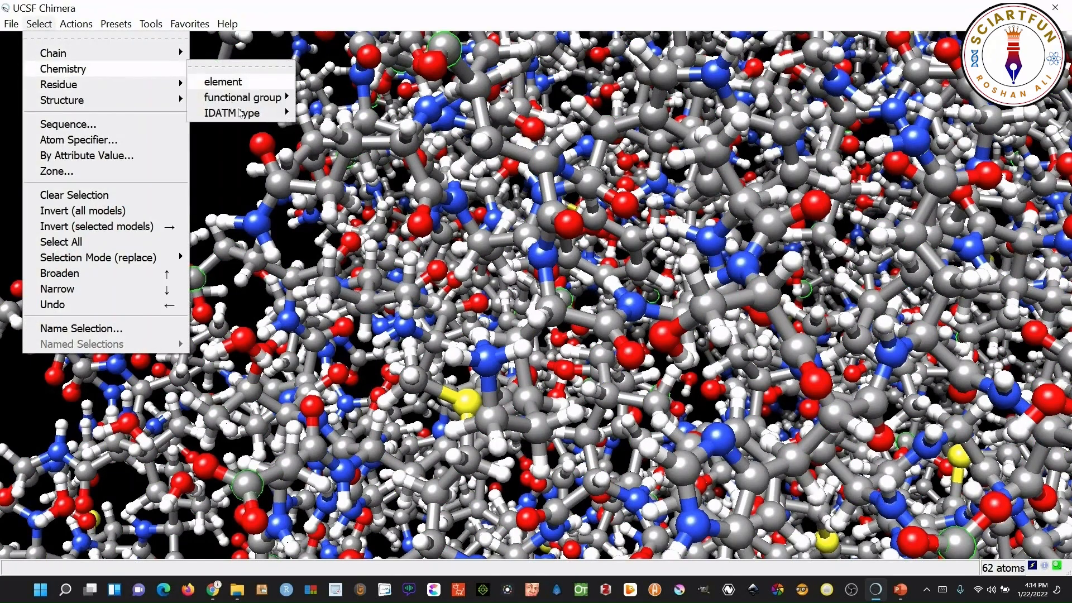
mouse_move(246, 117)
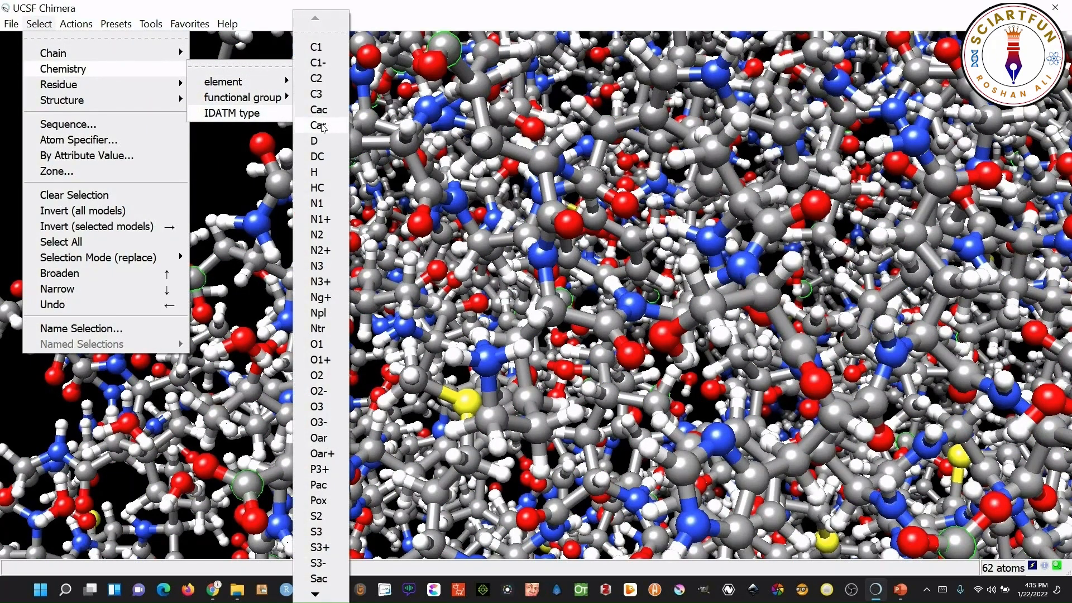
left_click(319, 125)
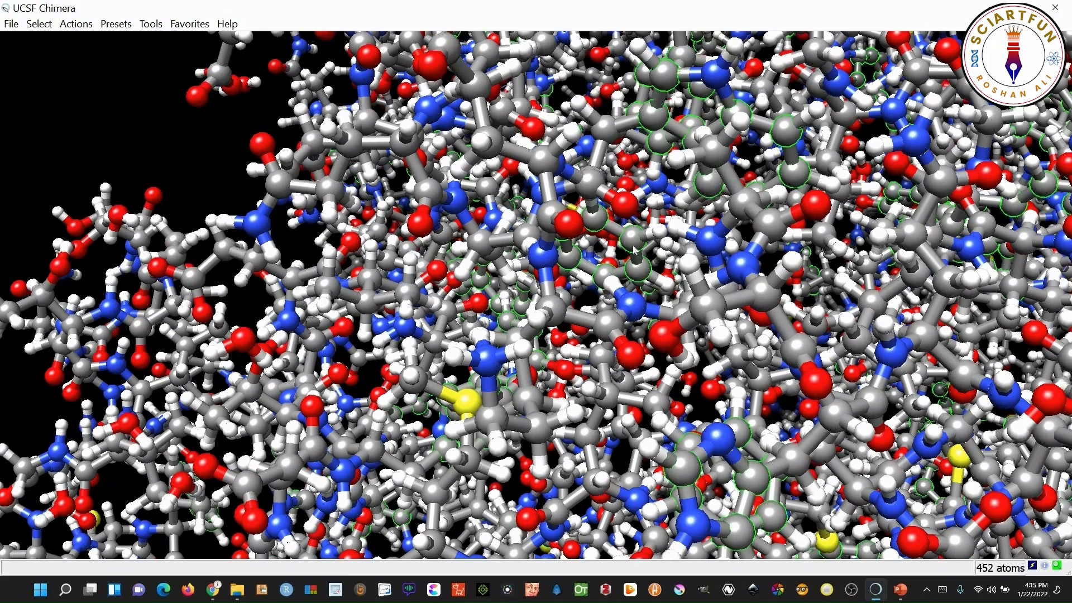
scroll(636, 252, "up", 5)
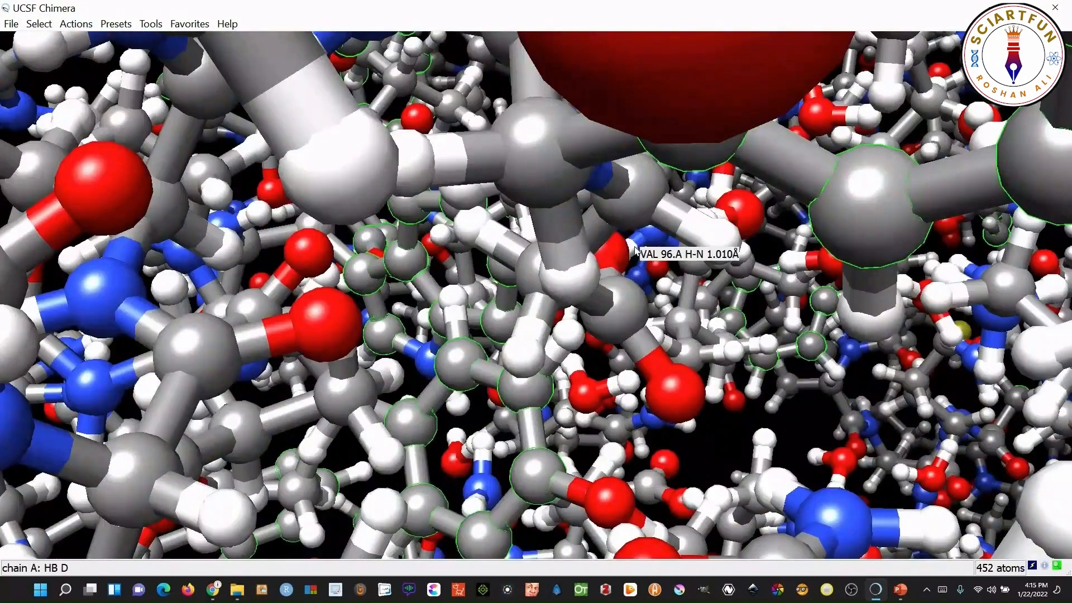
left_click_drag(637, 253, 735, 92)
scroll(705, 194, "up", 3)
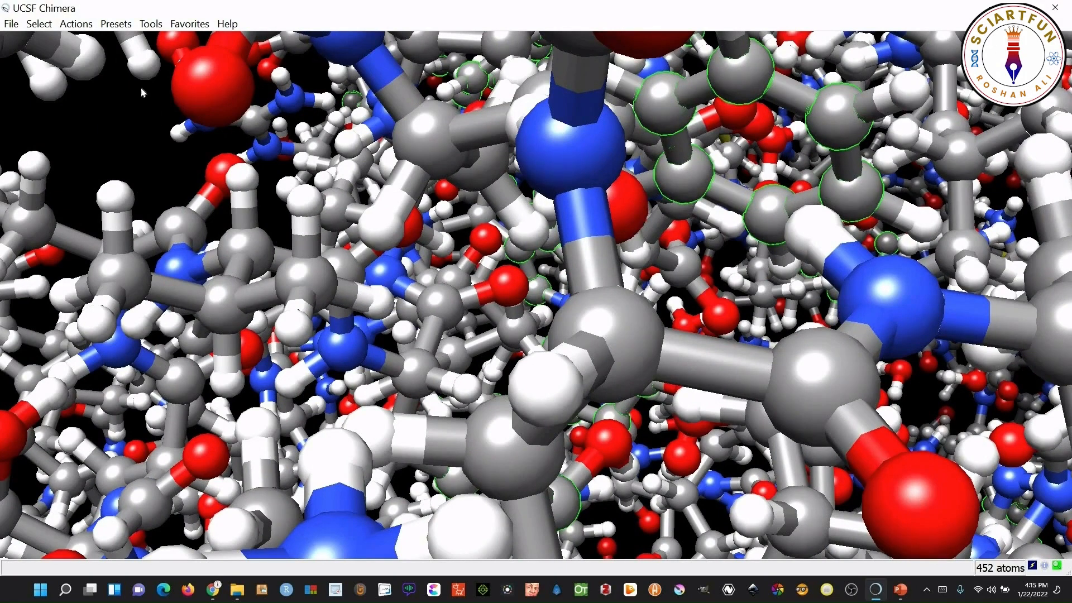
Replace the current selection with all atoms of IDATM type HC
left_click(40, 24)
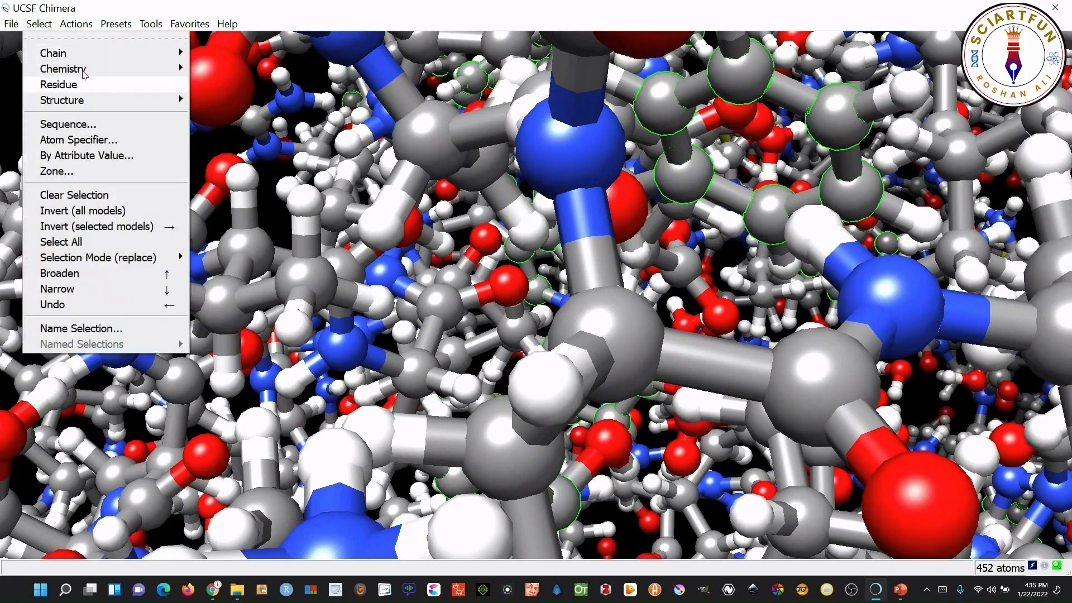
mouse_move(168, 69)
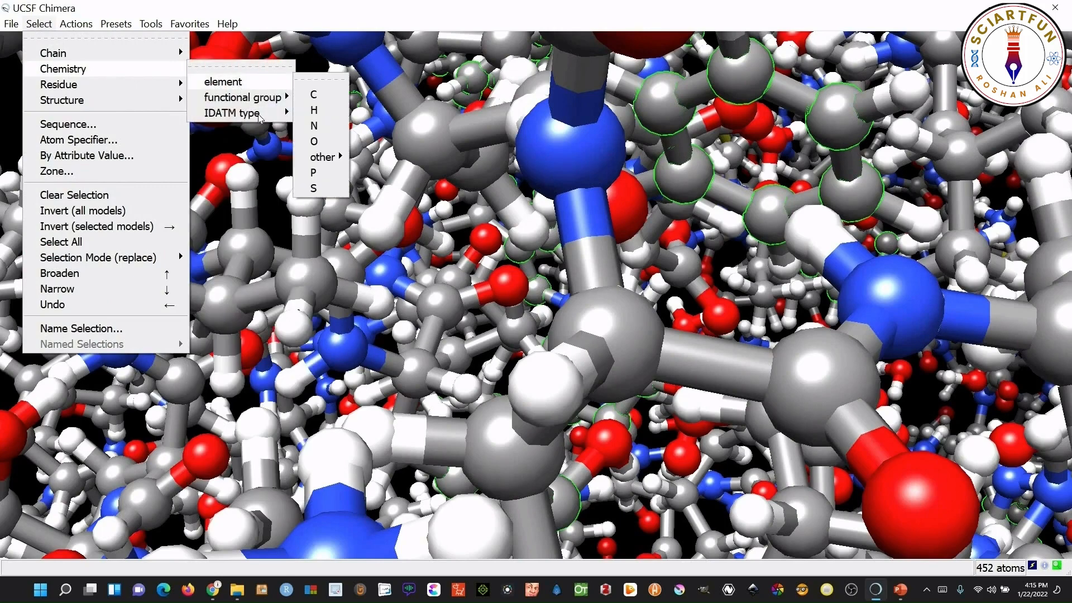
mouse_move(232, 113)
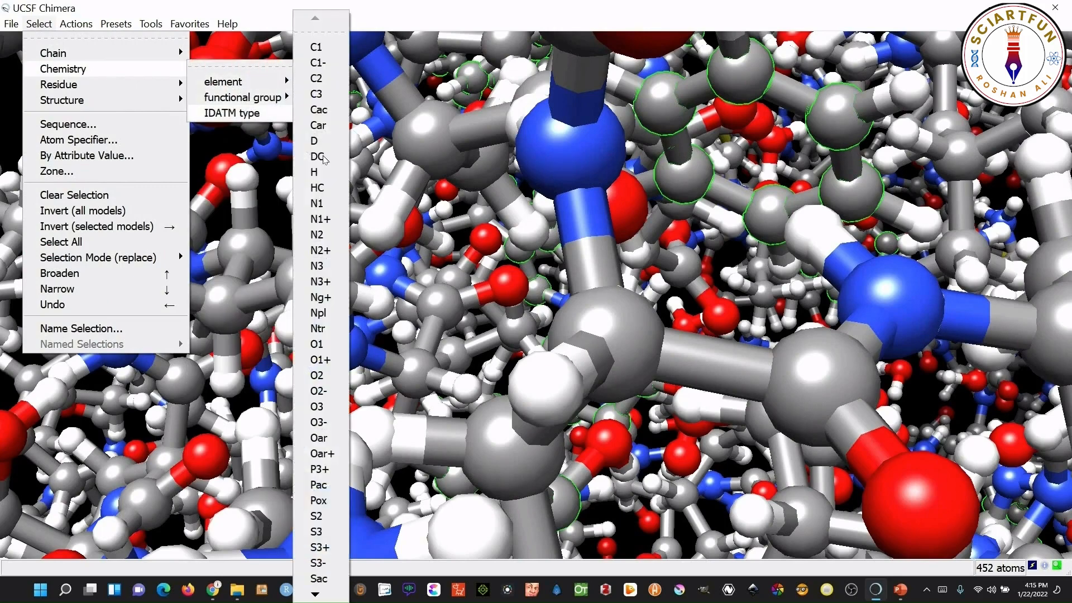
left_click(318, 187)
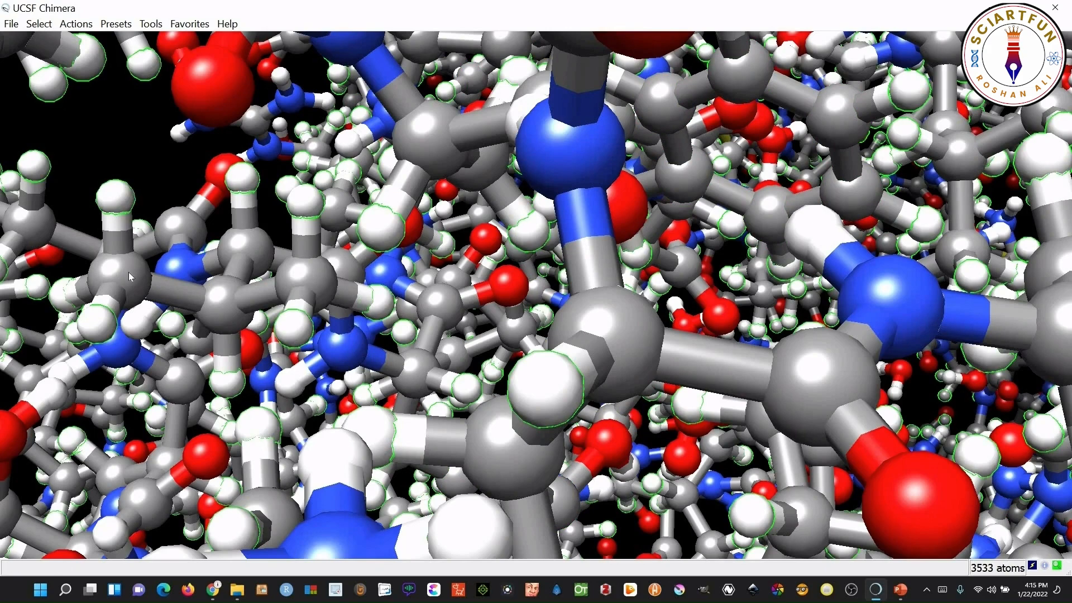
Replace the current selection with all atoms of IDATM type O2
left_click(40, 24)
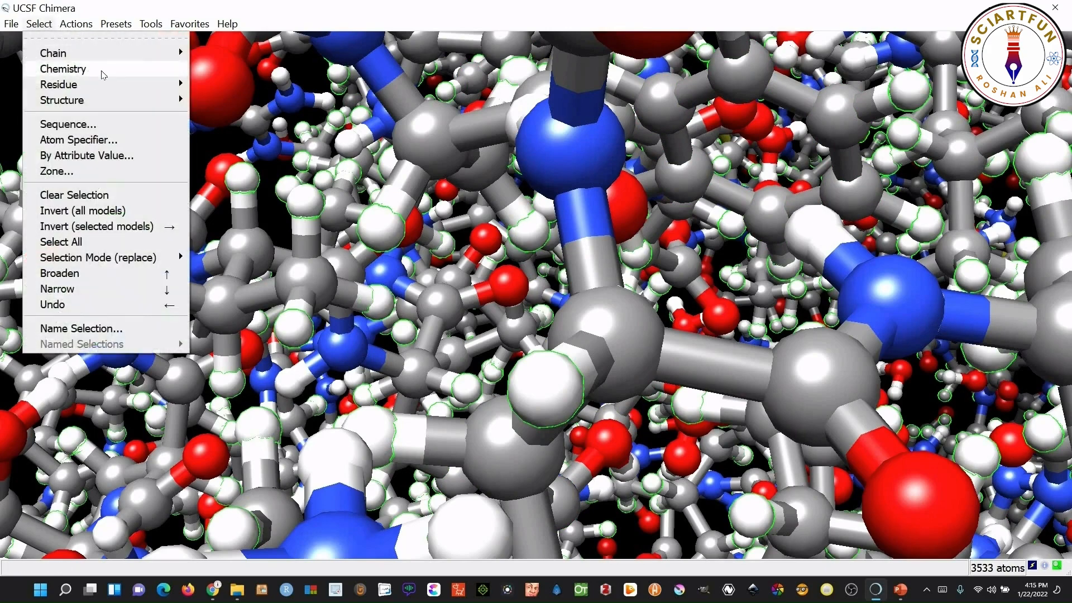
mouse_move(104, 72)
mouse_move(263, 114)
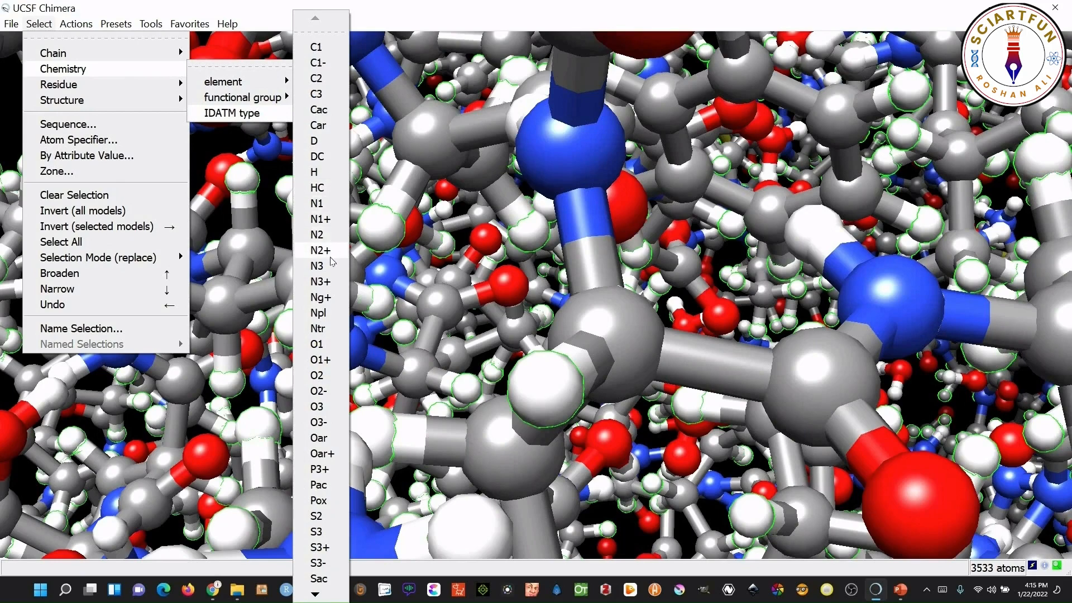
left_click(332, 377)
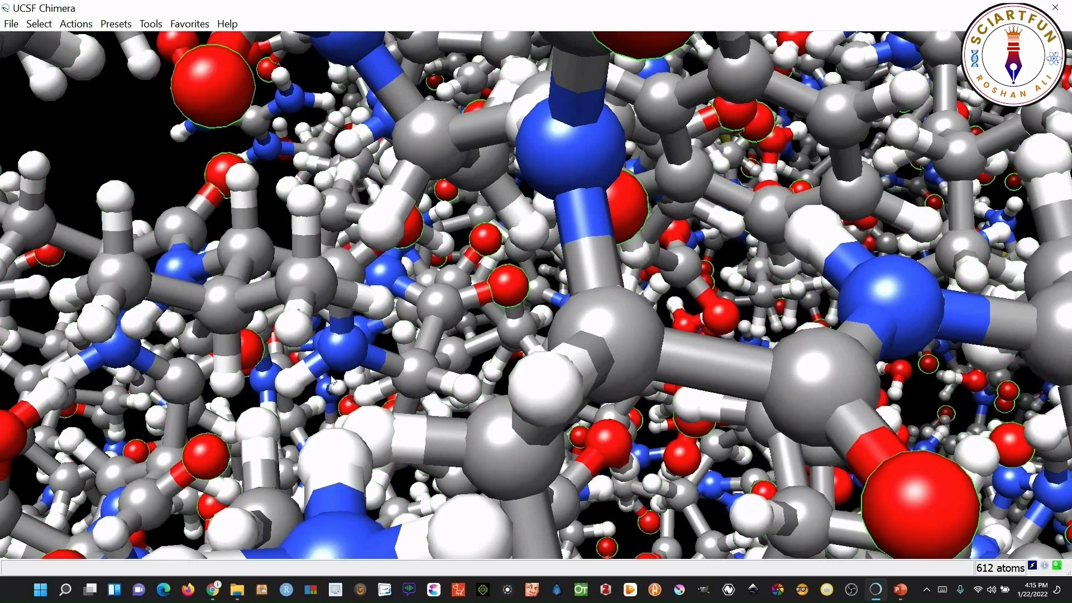
Replace the current selection with the atoms of IDATM type S2
left_click(39, 24)
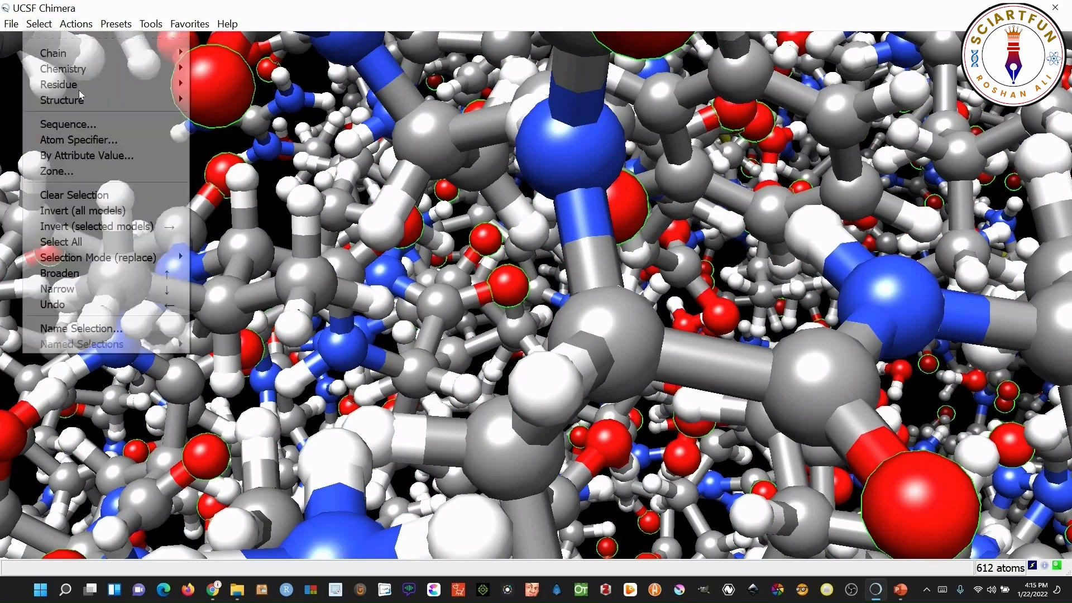
mouse_move(59, 84)
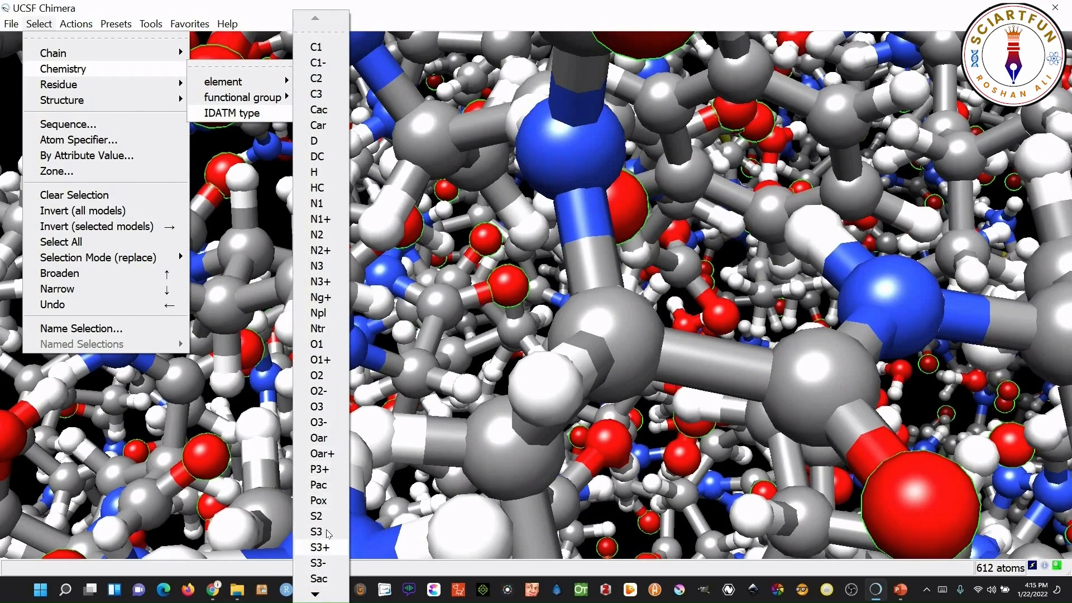
left_click(317, 516)
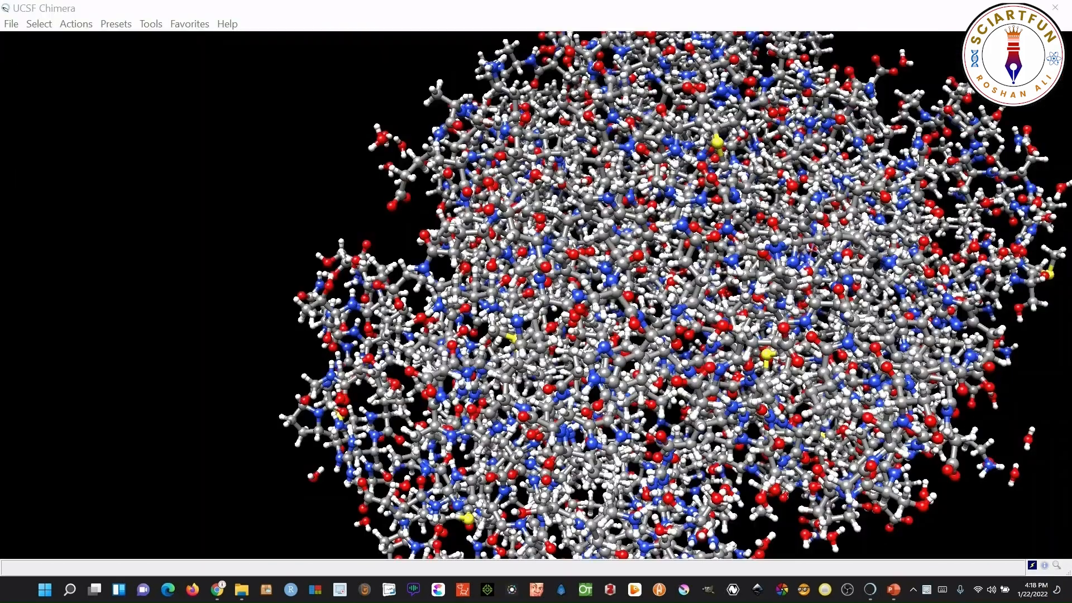
Select all residues in the aliphatic amino acid category
left_click(39, 23)
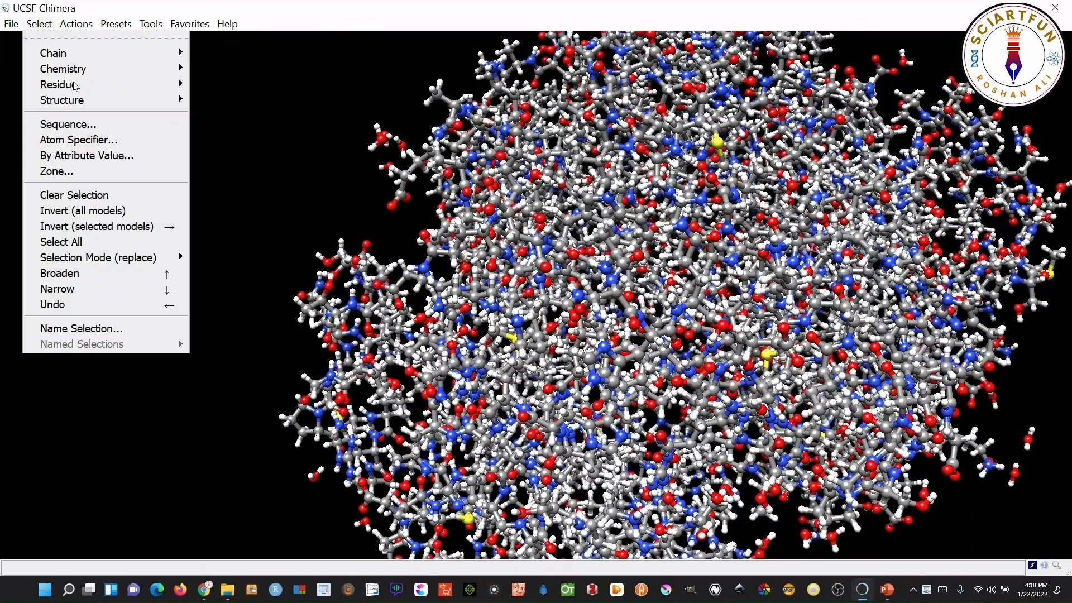
mouse_move(184, 89)
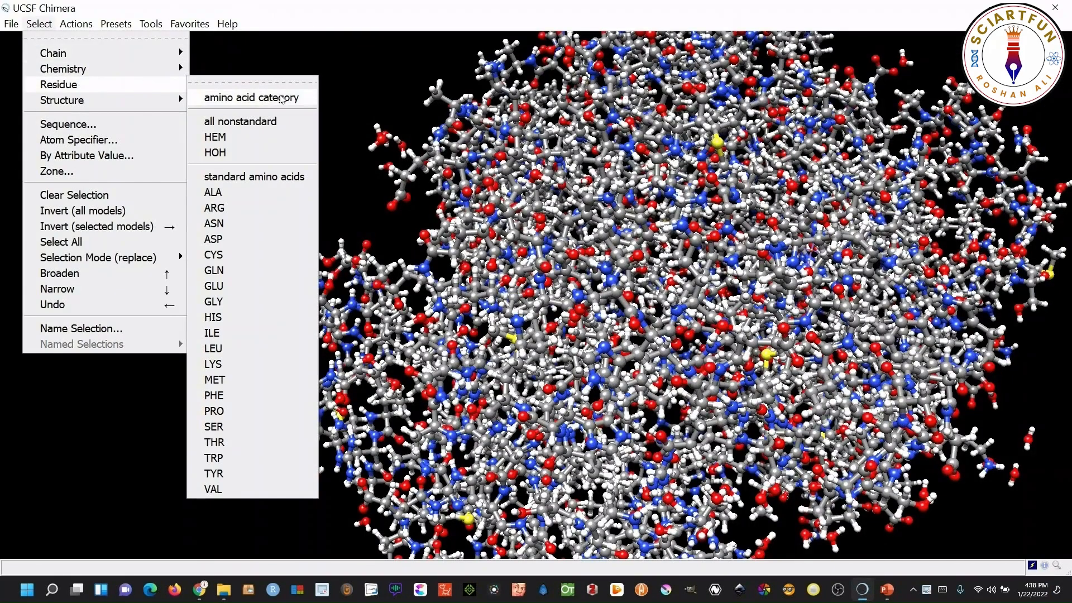
mouse_move(283, 99)
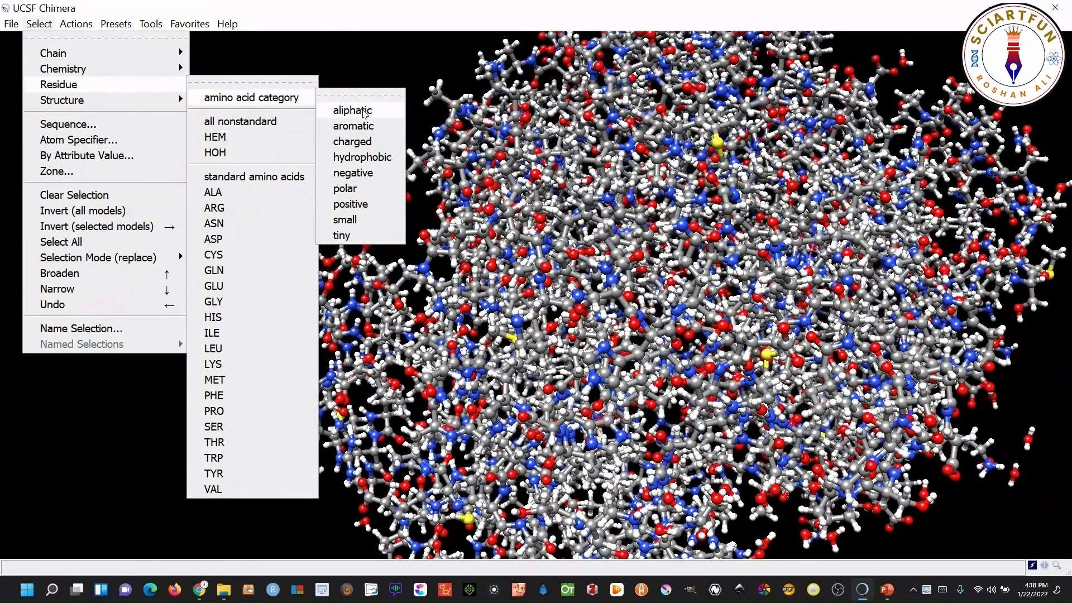
left_click(352, 110)
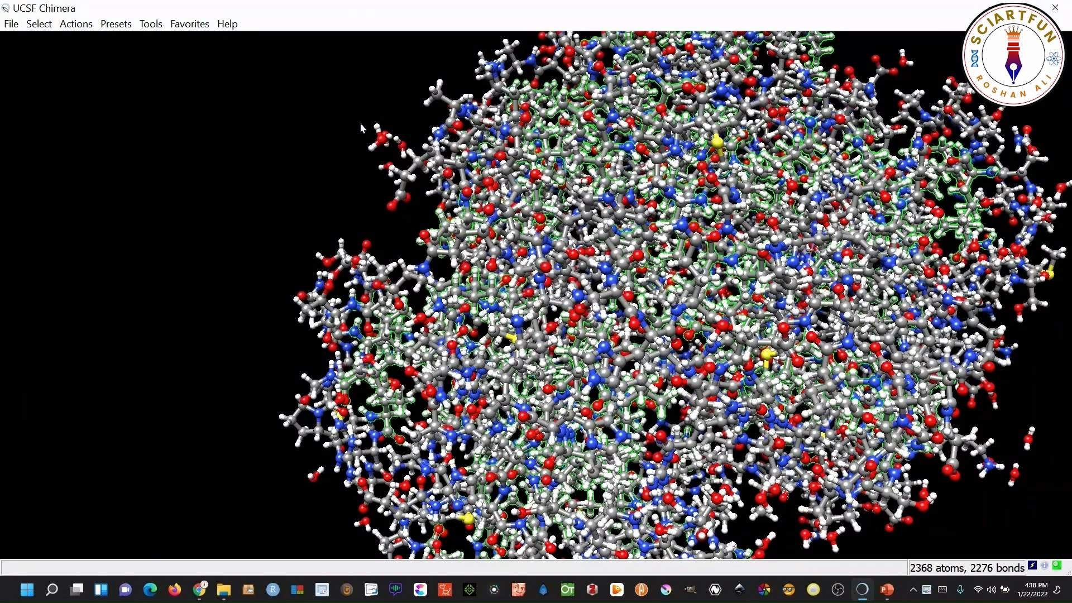
Replace the current selection with all residues in the aromatic amino acid category
left_click(46, 26)
mouse_move(141, 89)
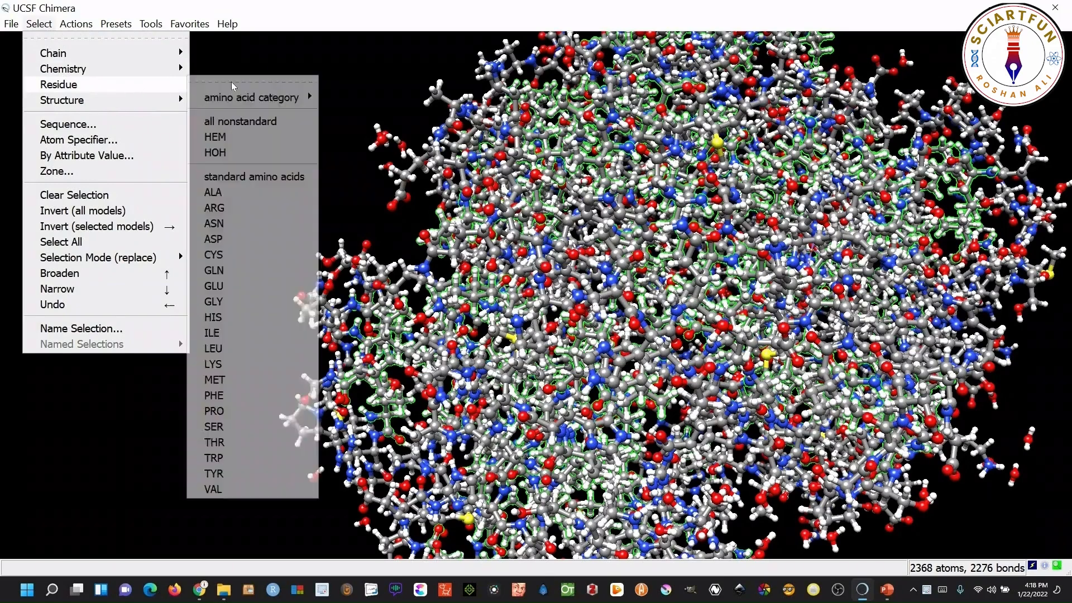
mouse_move(279, 99)
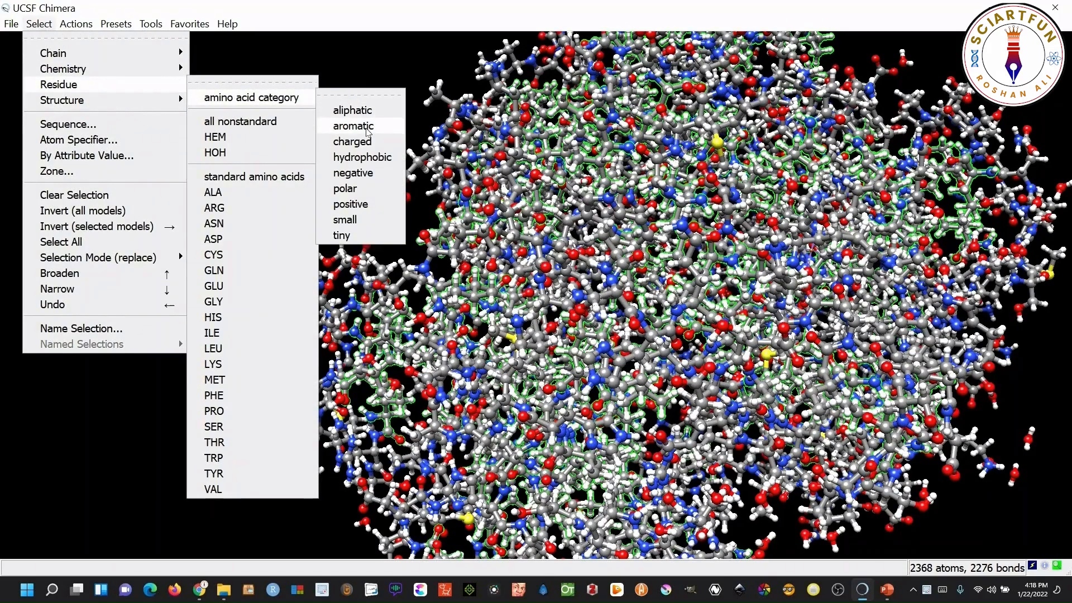
left_click(353, 126)
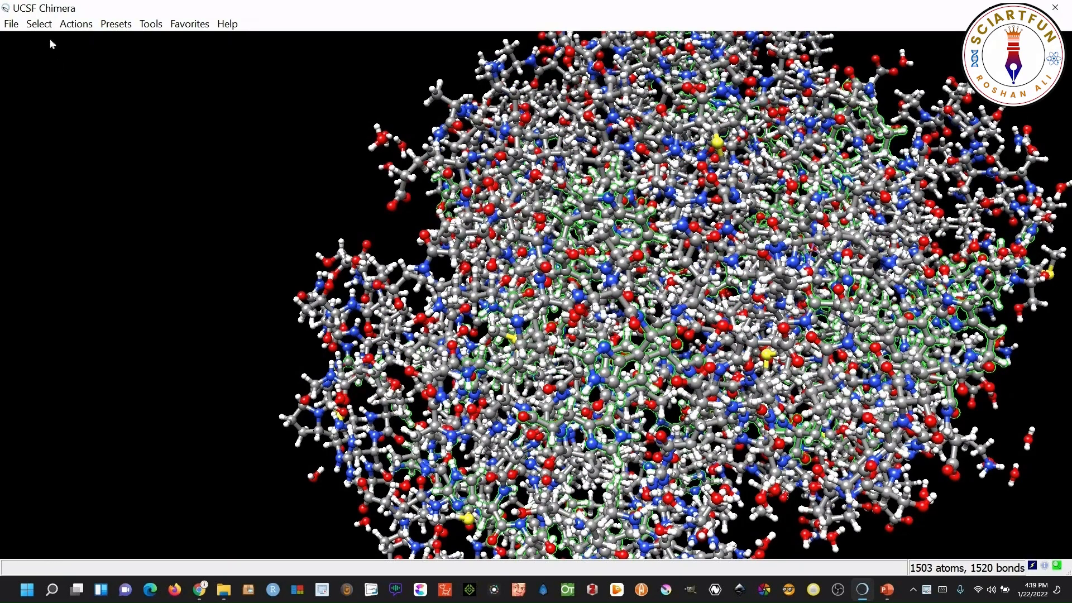
Replace the current selection with all residues in the charged amino acid category
left_click(40, 24)
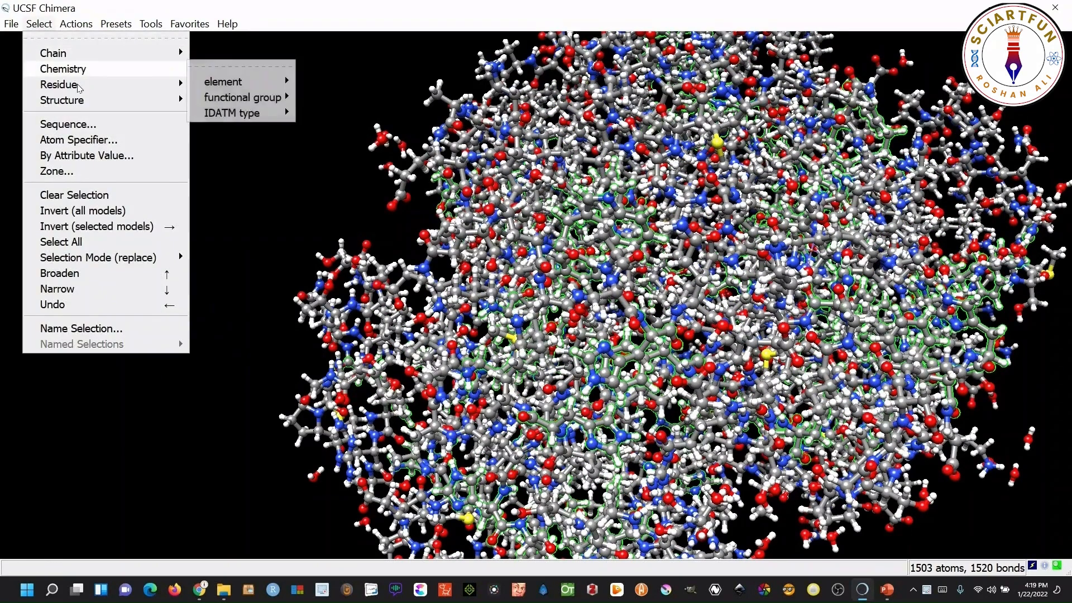
mouse_move(78, 84)
mouse_move(307, 97)
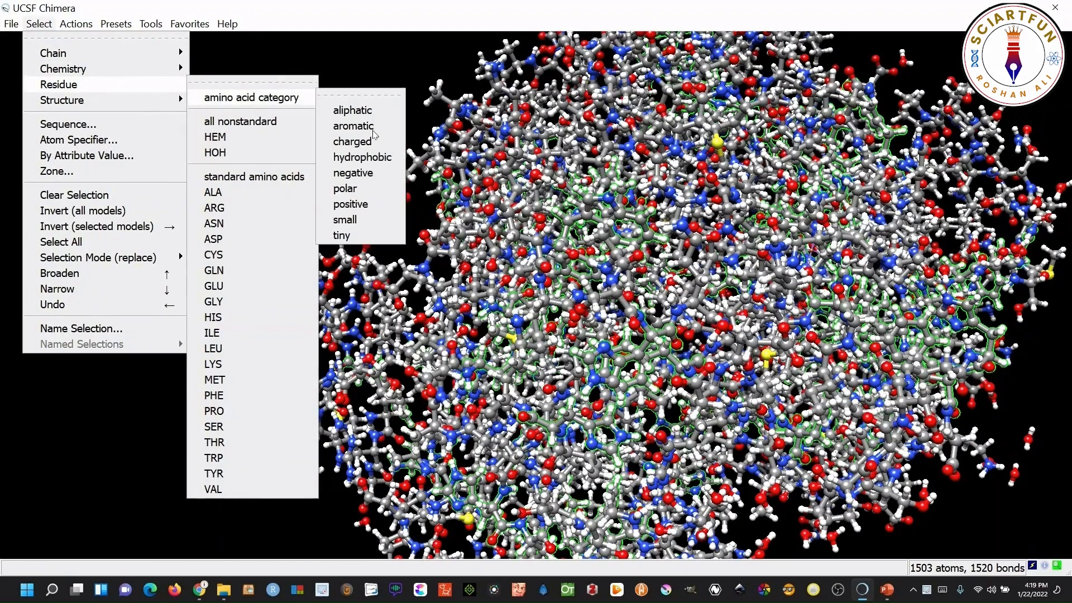
left_click(372, 143)
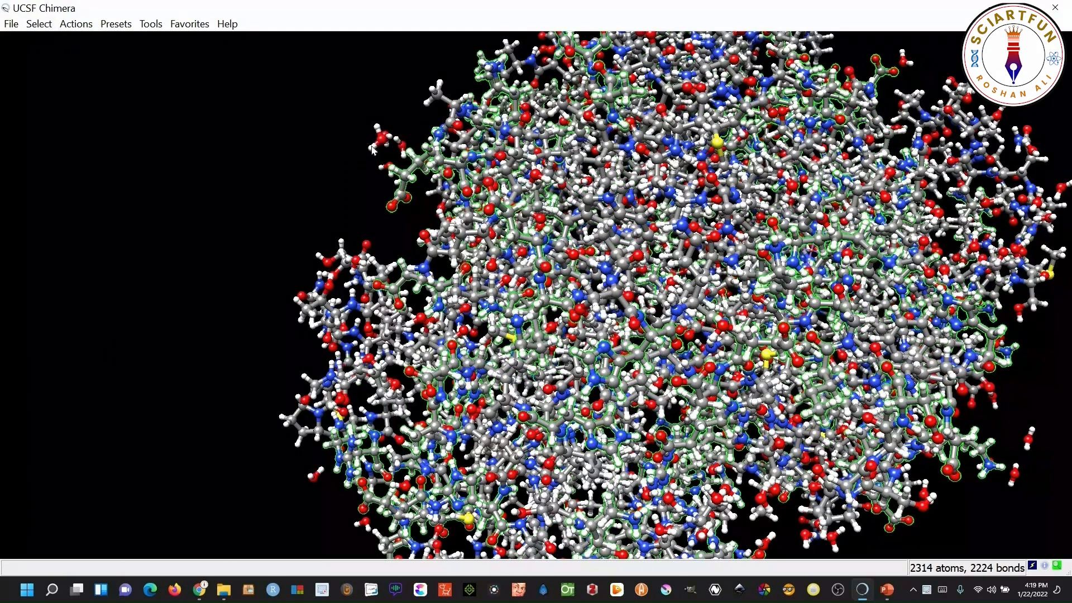
Replace the current selection with all residues in the polar amino acid category
left_click(39, 27)
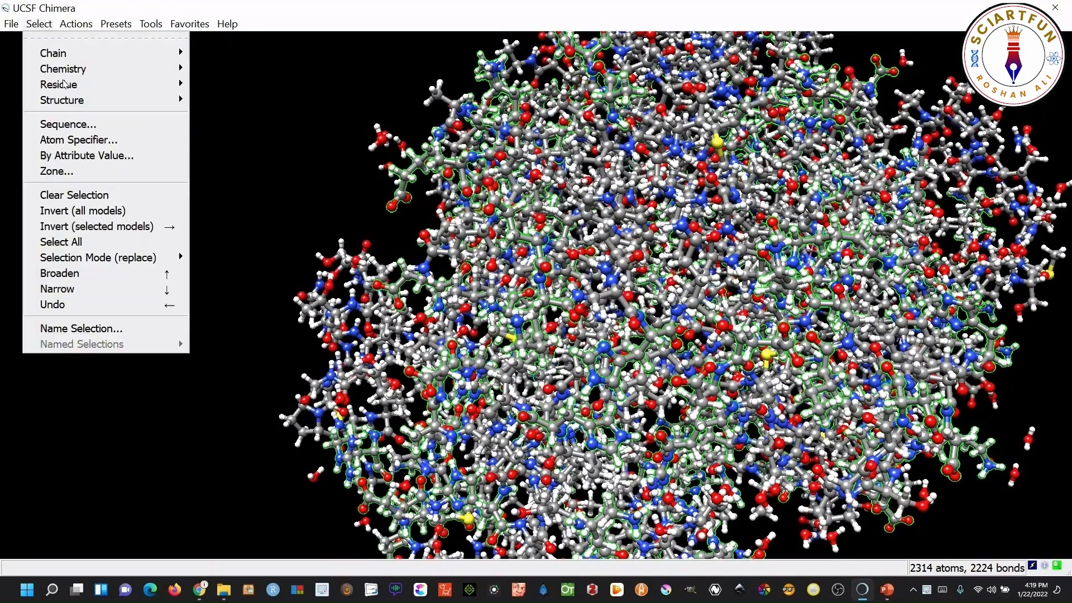
mouse_move(140, 90)
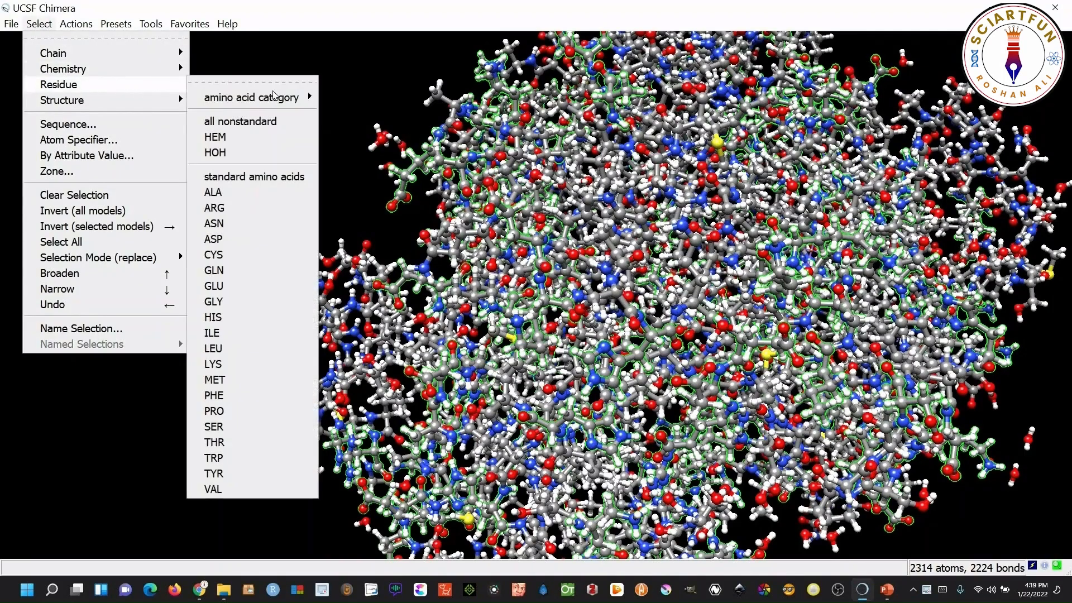
mouse_move(302, 98)
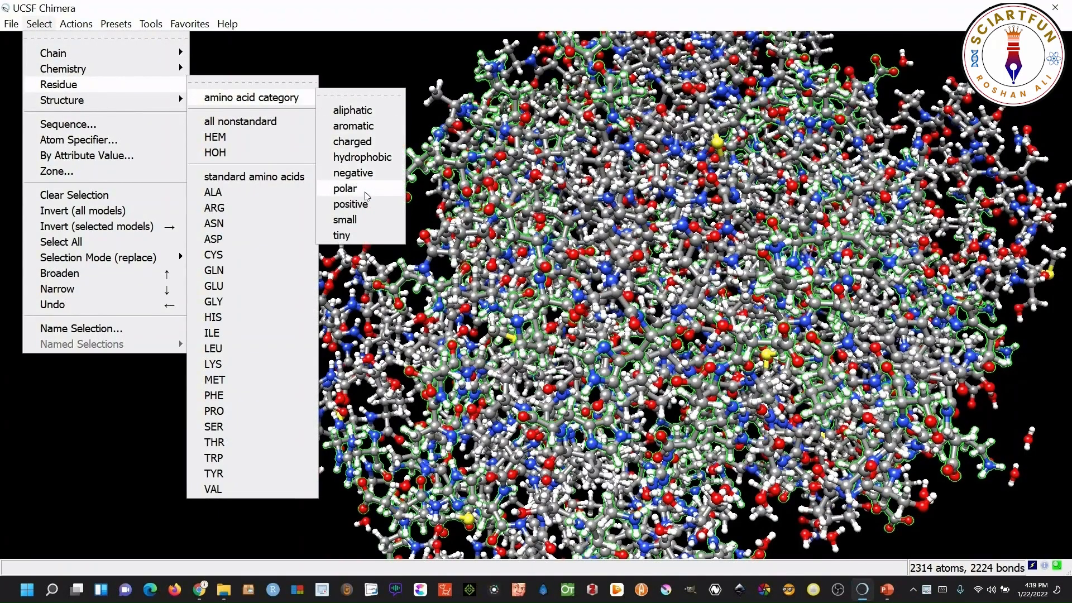
left_click(366, 190)
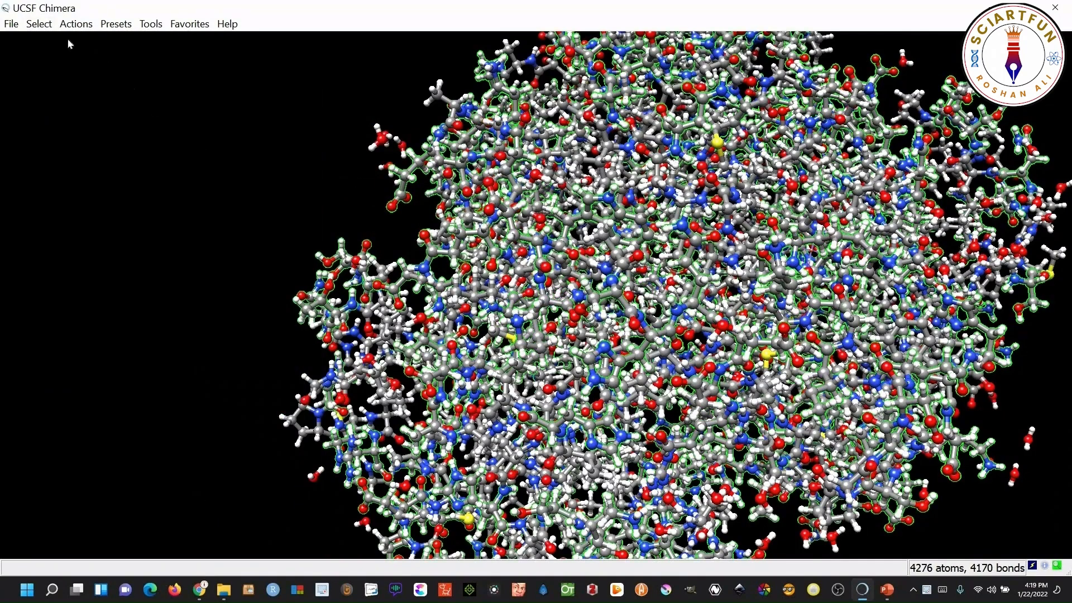
Replace the current selection with all residues in the tiny amino acid category
left_click(44, 24)
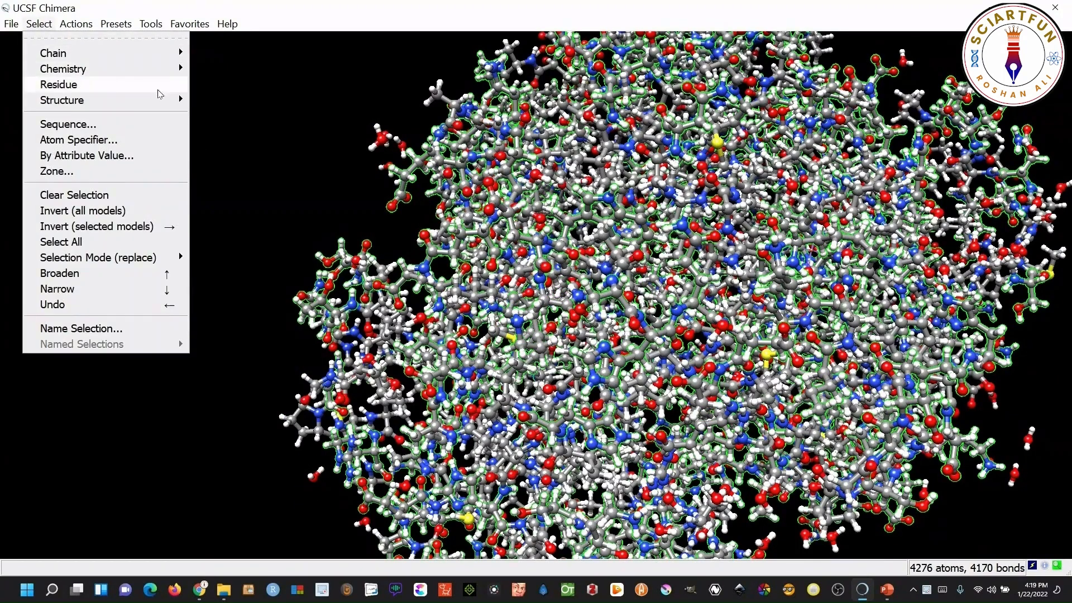
mouse_move(158, 86)
mouse_move(296, 102)
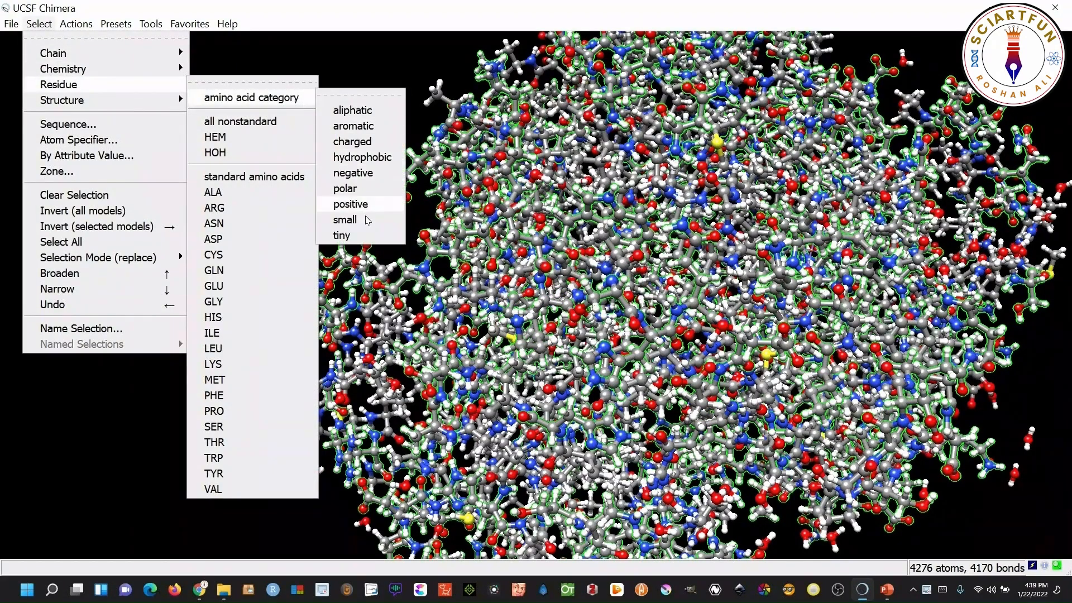
left_click(342, 235)
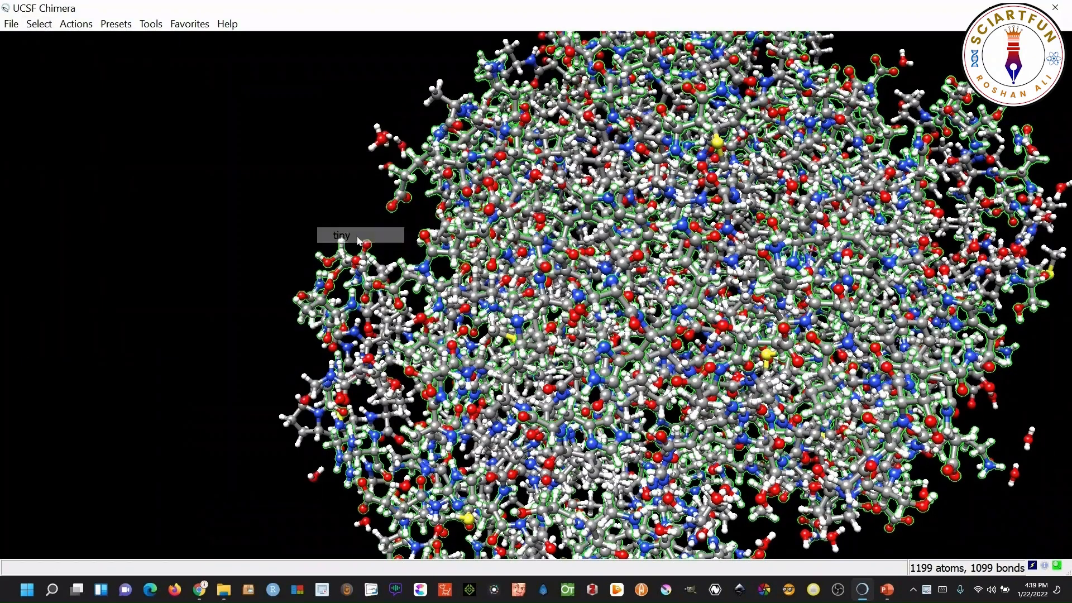
Replace the current selection with all nonstandard residues of the structure
left_click(39, 24)
mouse_move(78, 85)
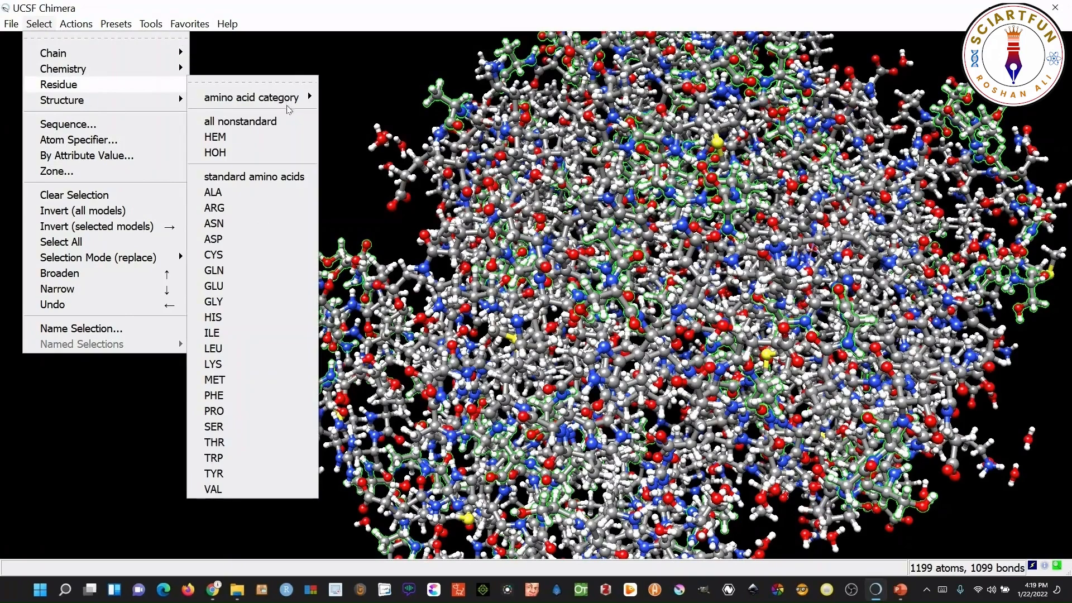
left_click(253, 129)
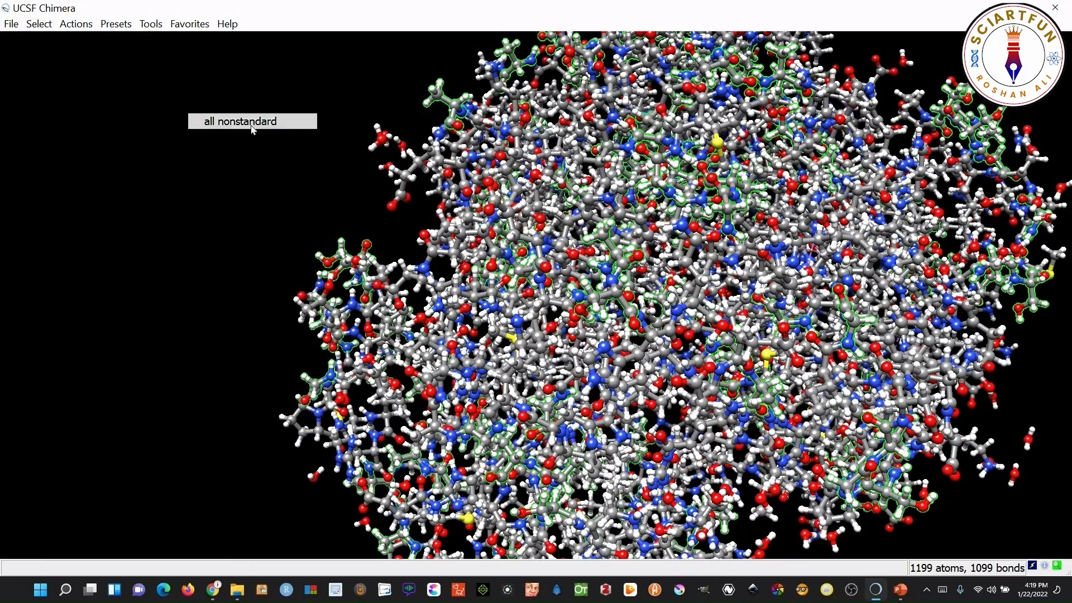
Replace the current selection with the HEM residues and inspect the highlighted heme groups from another angle
left_click(44, 25)
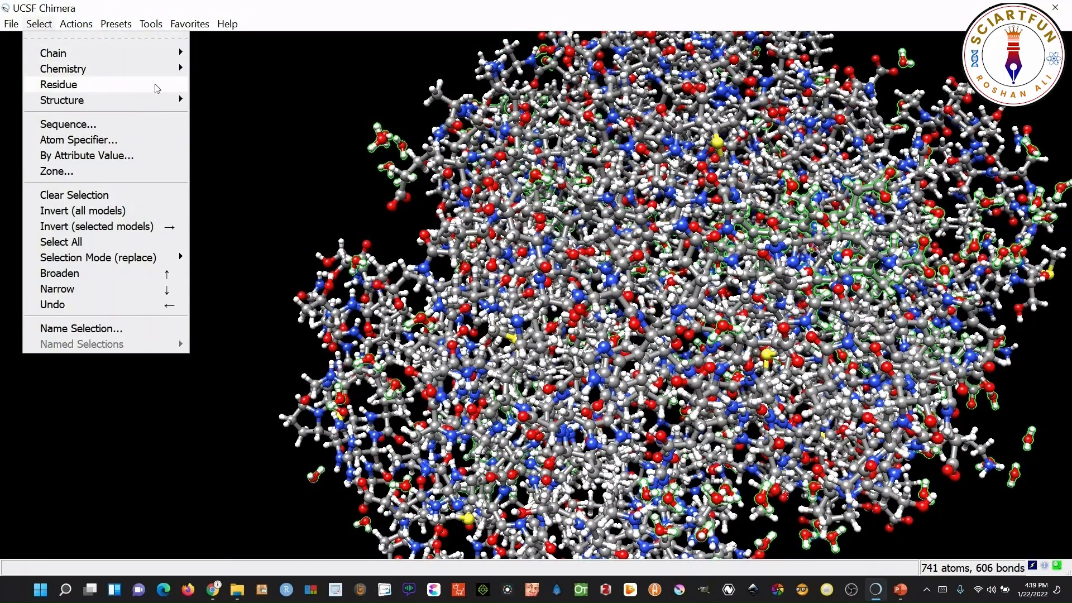
mouse_move(154, 86)
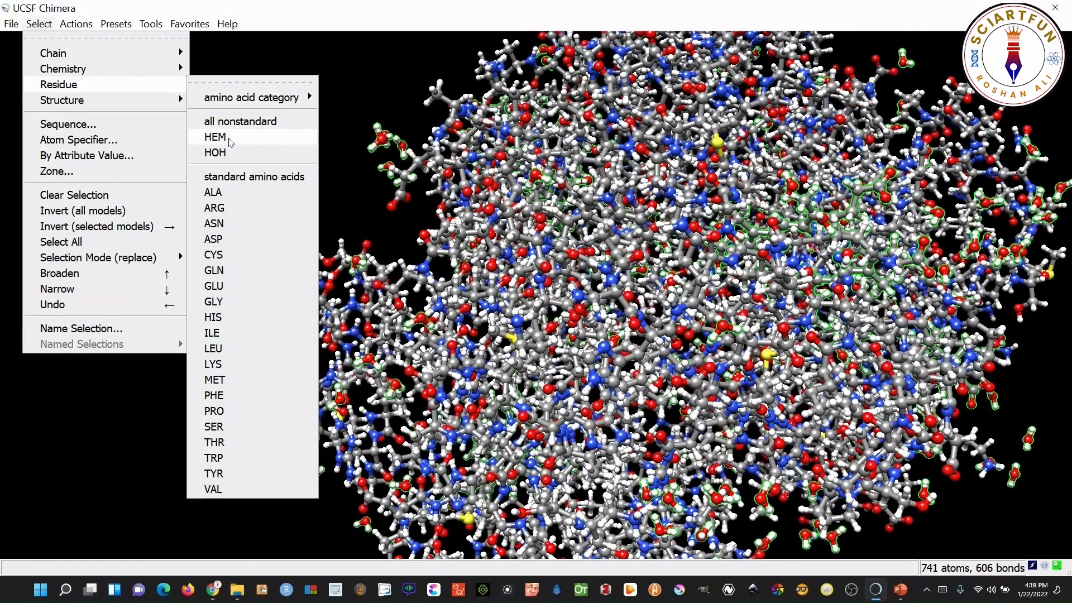
left_click(229, 140)
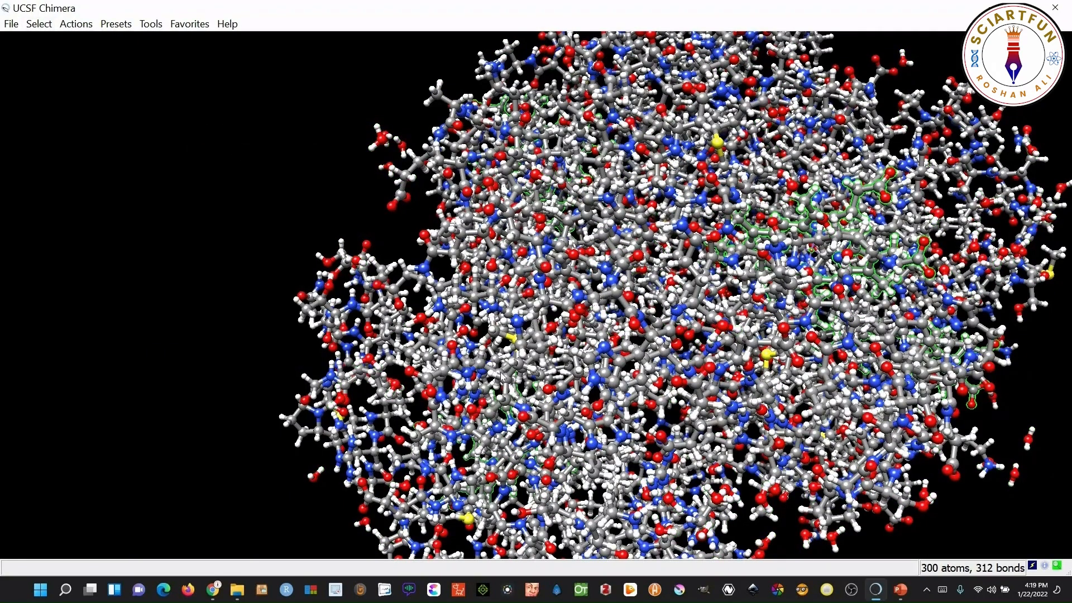
left_click_drag(514, 322, 699, 411)
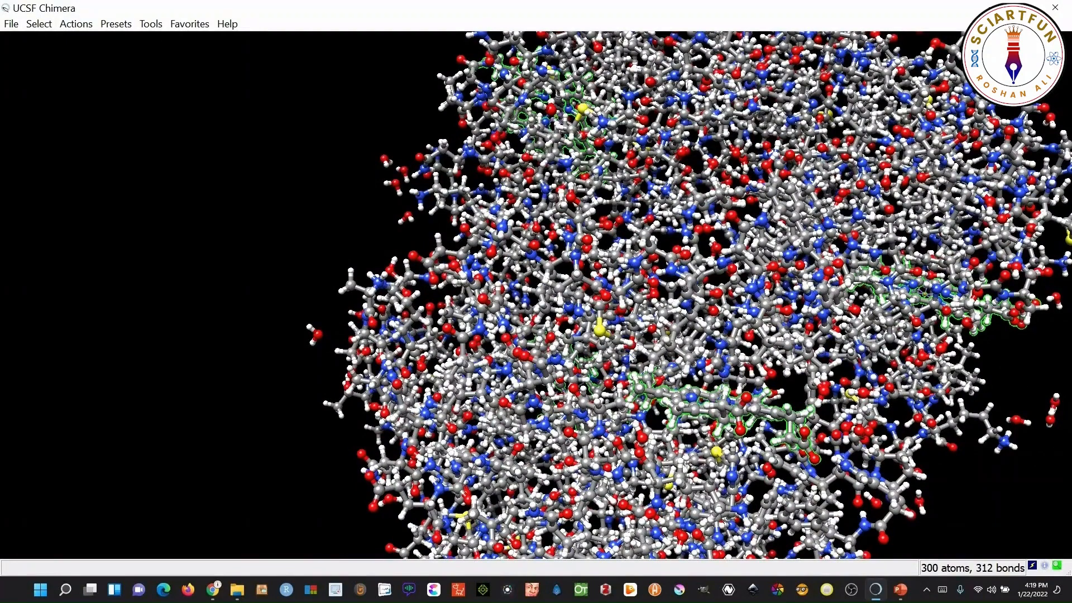
Replace the current selection with the HOH water residues
left_click(50, 26)
mouse_move(100, 87)
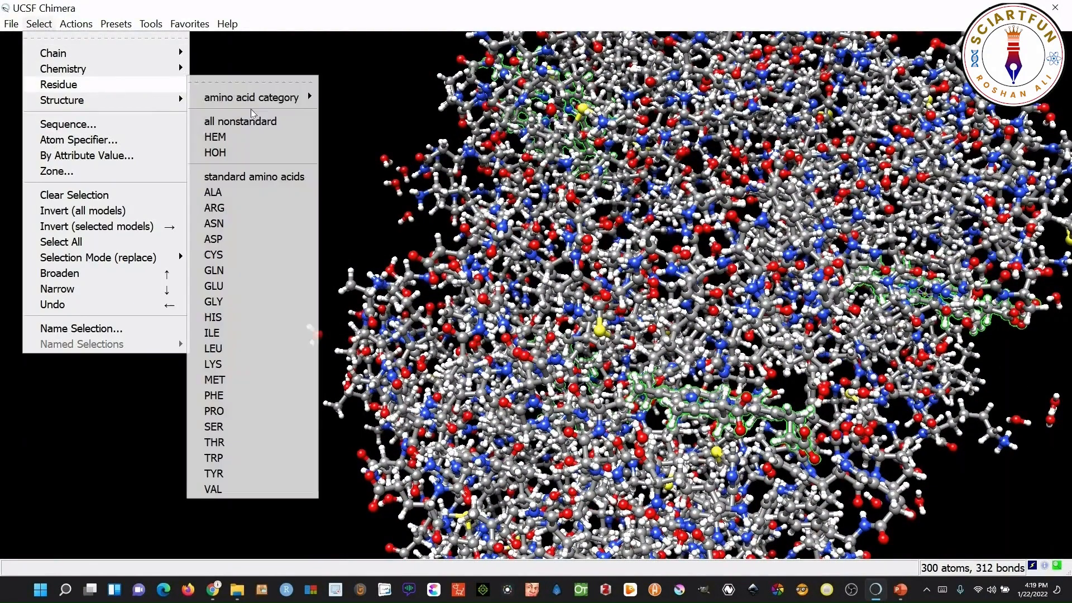
left_click(215, 153)
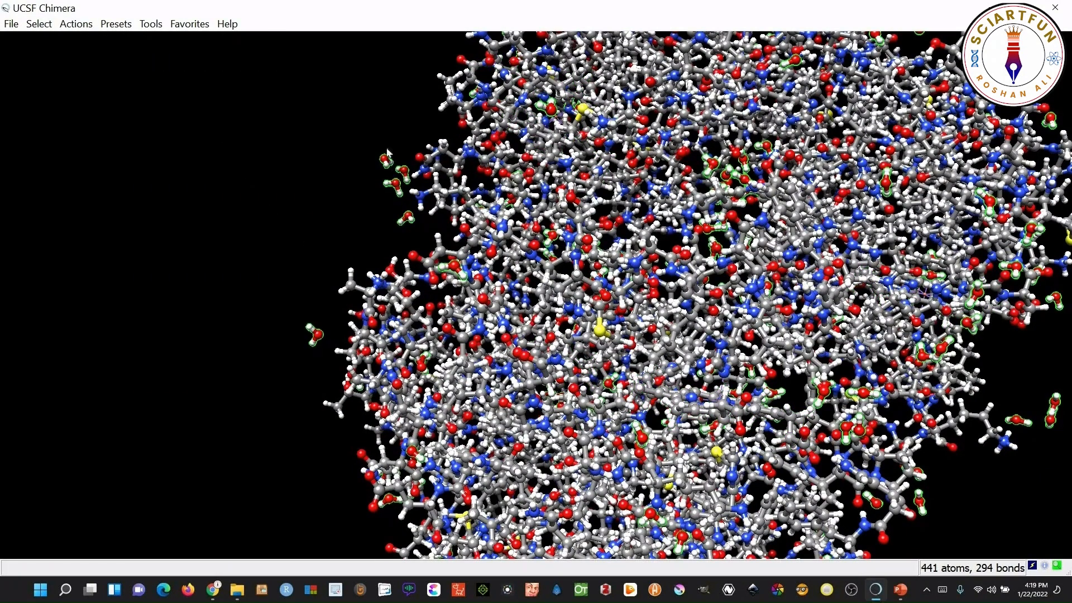
Replace the current selection with all standard amino acids in the protein
left_click(38, 24)
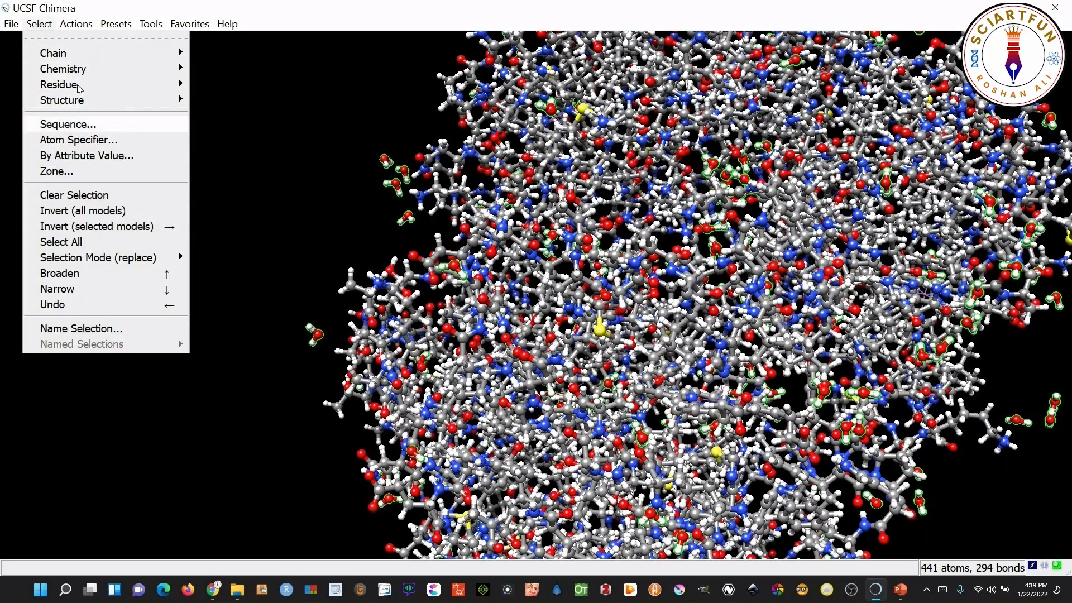
mouse_move(155, 92)
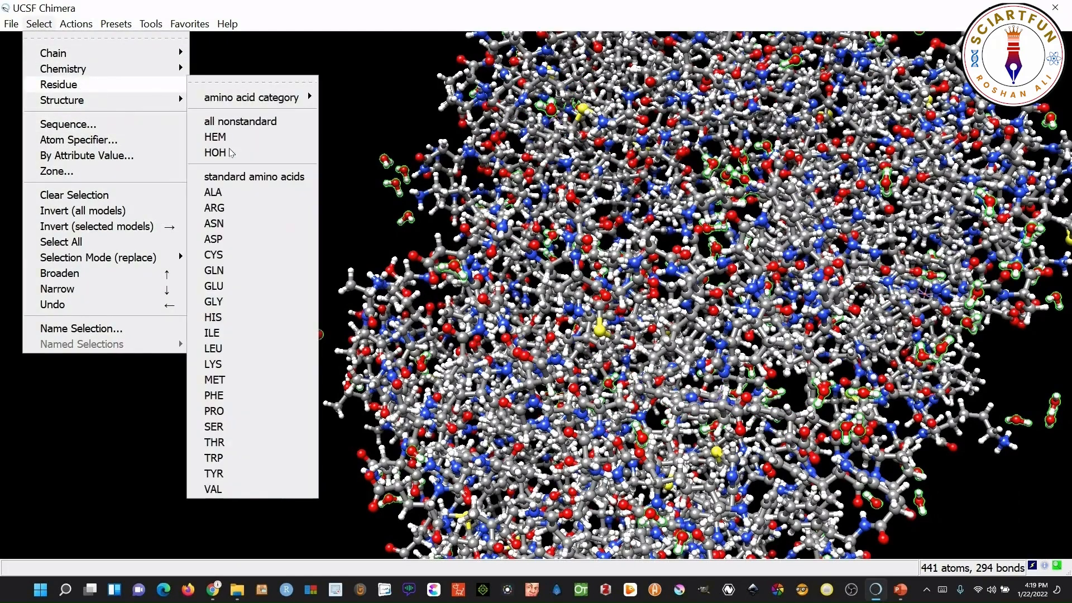
left_click(268, 178)
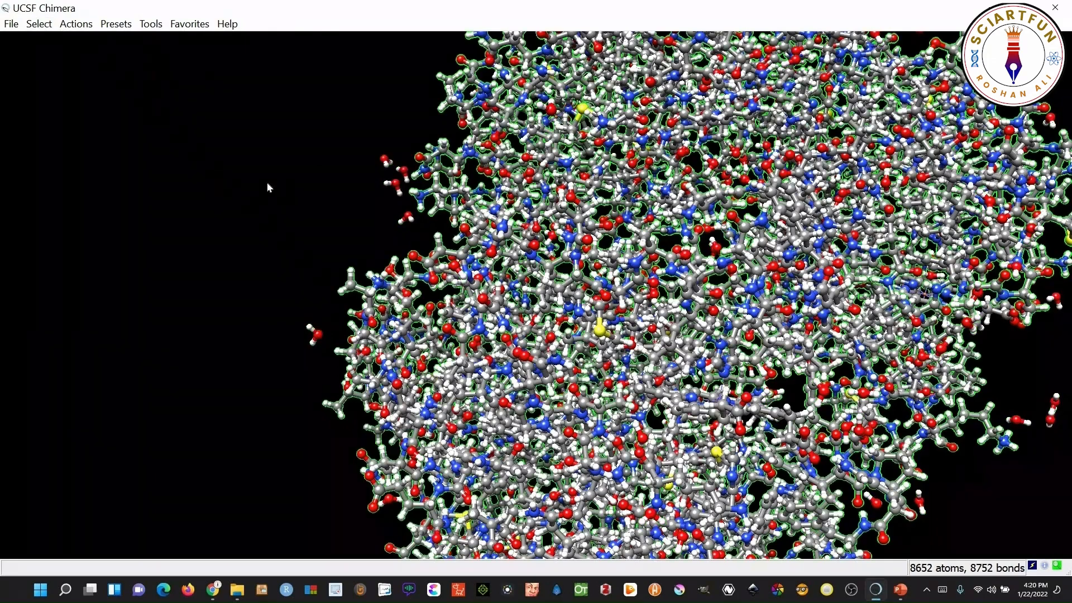
Replace the current selection with all alanine (ALA) residues
left_click(40, 26)
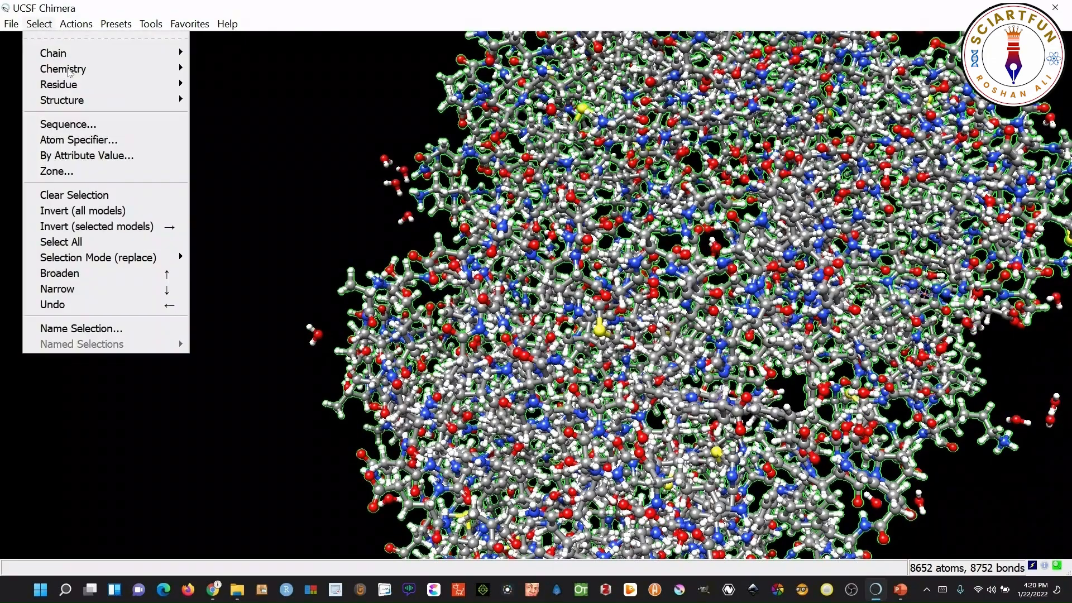
mouse_move(81, 87)
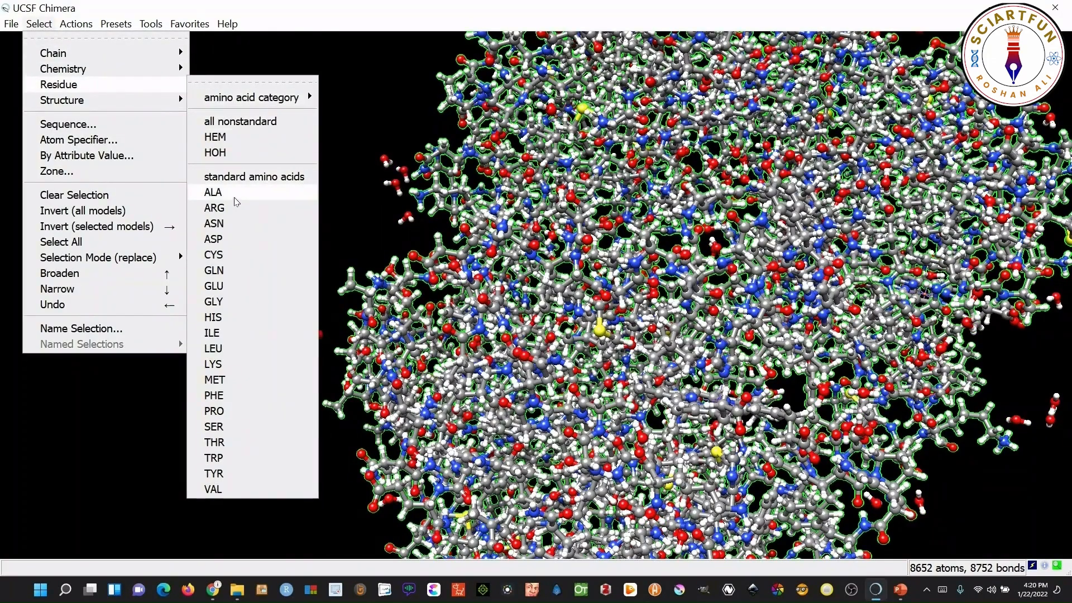
left_click(236, 200)
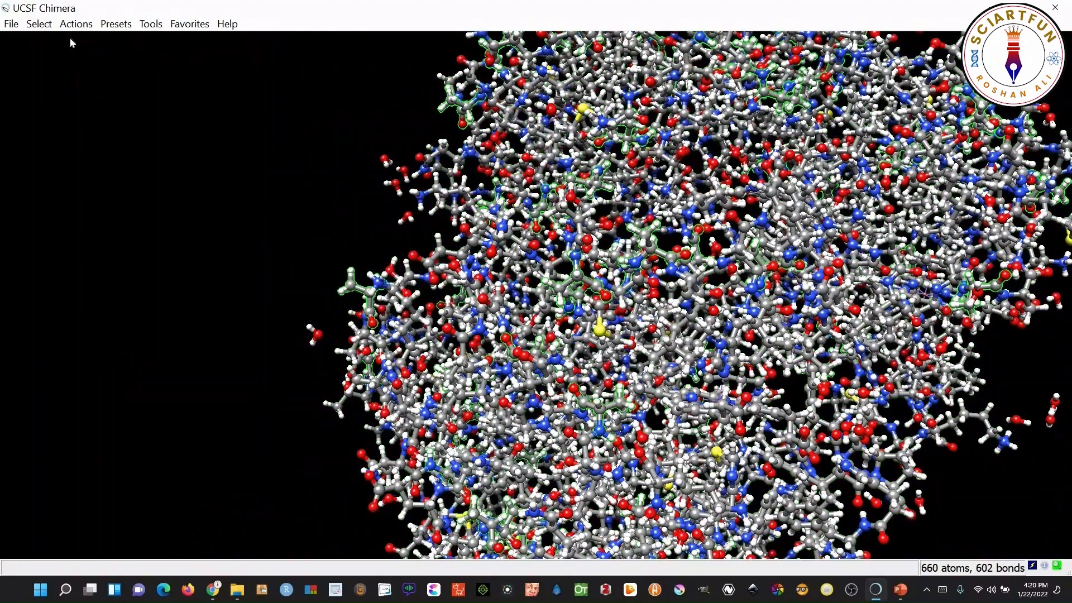
Replace the current selection with all cysteine (CYS) residues
left_click(40, 24)
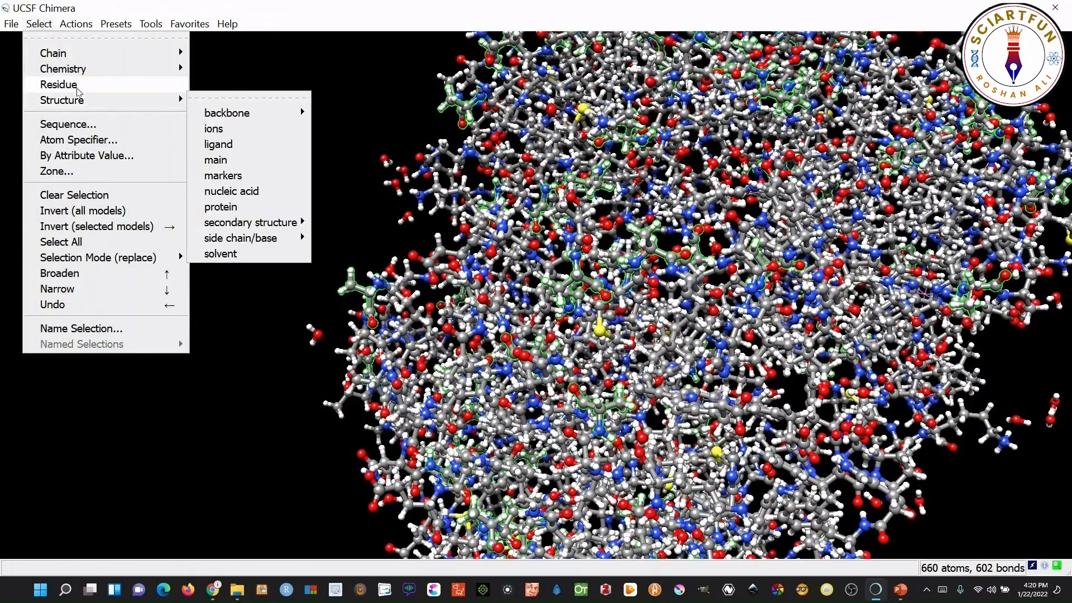
mouse_move(78, 87)
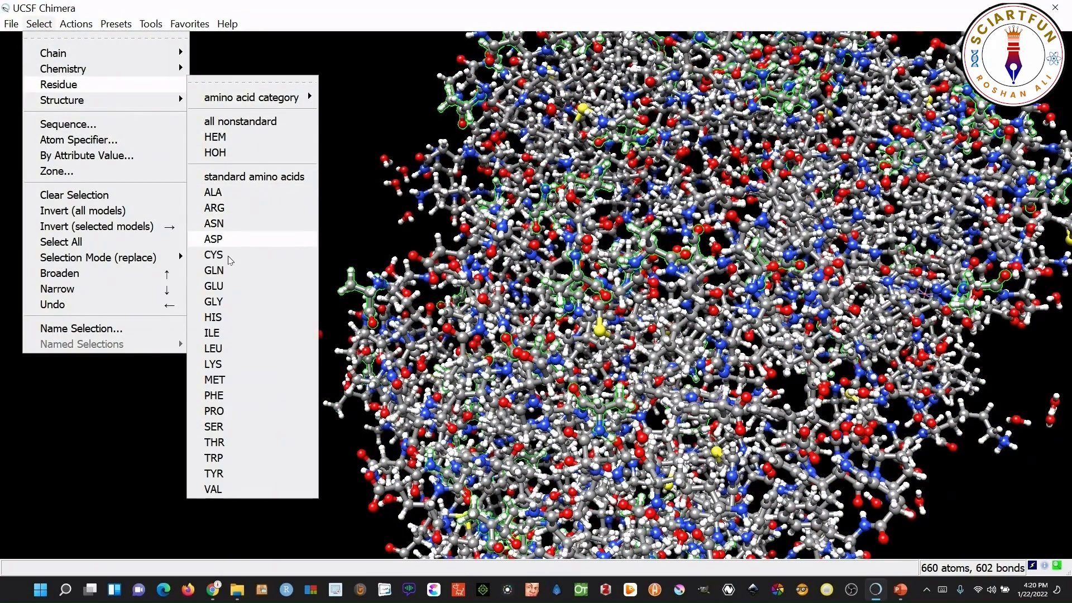
left_click(230, 259)
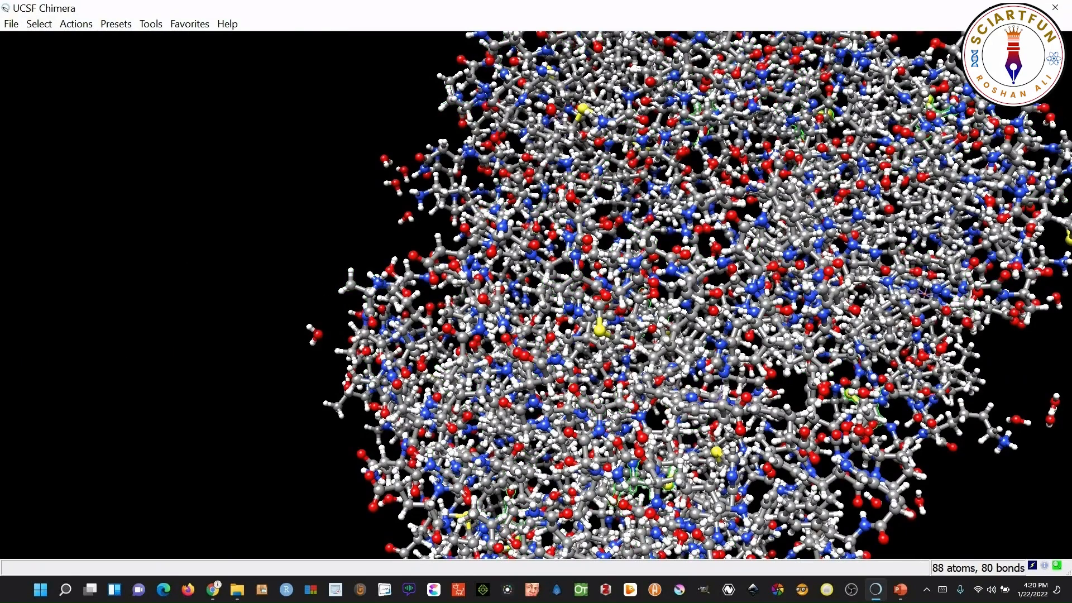
Replace the current selection with all methionine (MET) residues and inspect a highlighted one up close
left_click(39, 24)
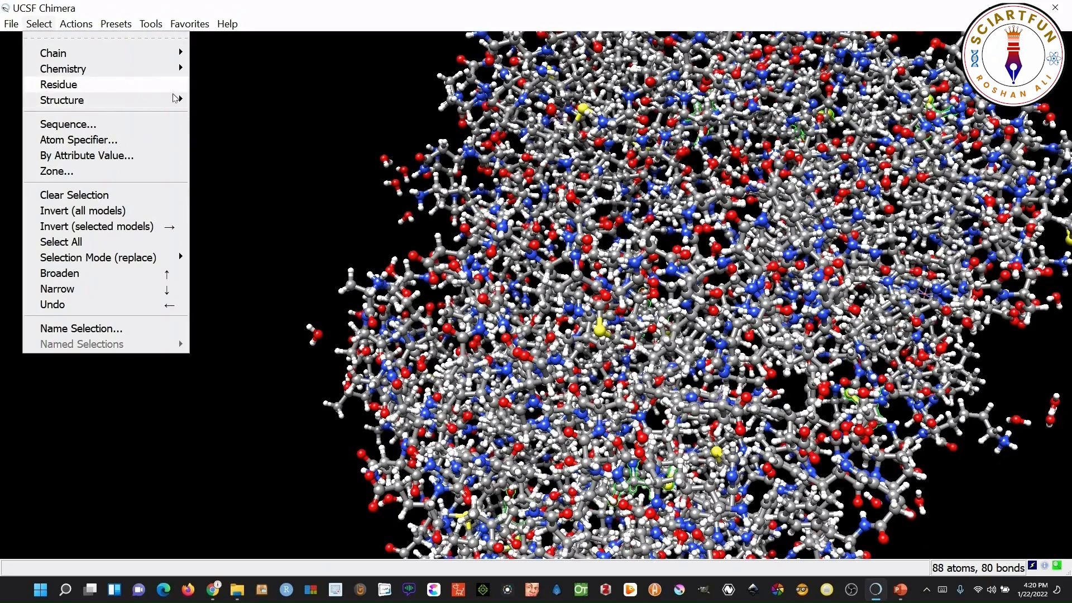
mouse_move(67, 85)
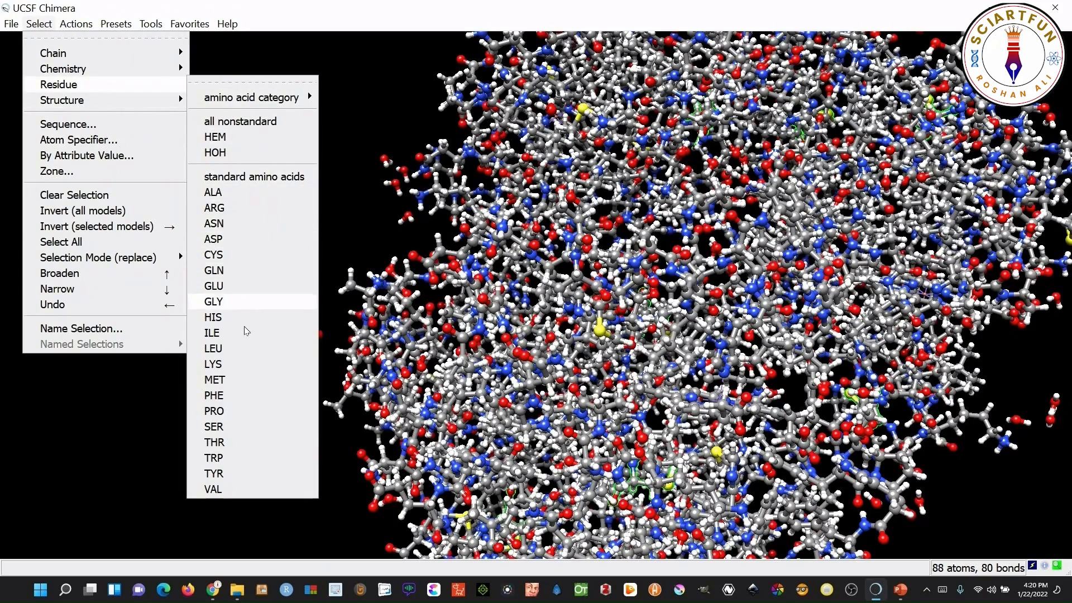
left_click(231, 380)
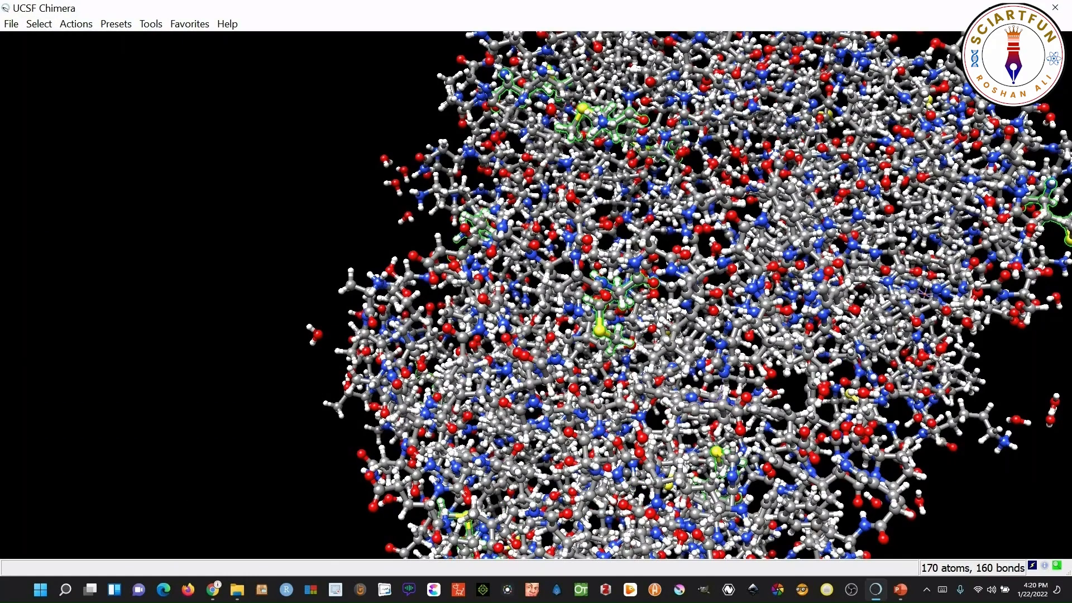
scroll(668, 316, "up", 5)
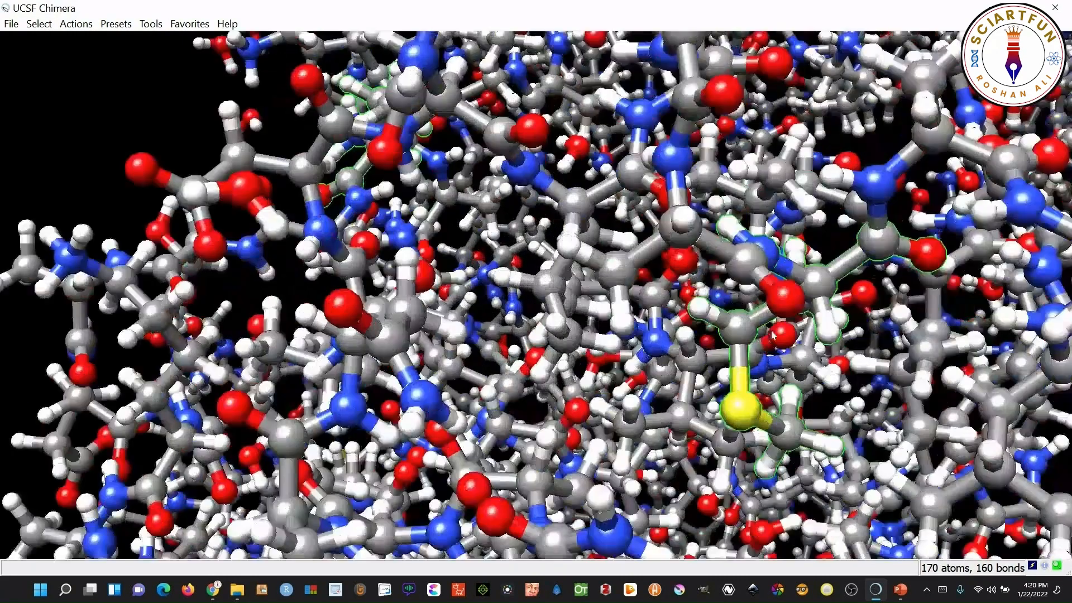
Replace the current selection with all valine (VAL) residues
left_click(39, 23)
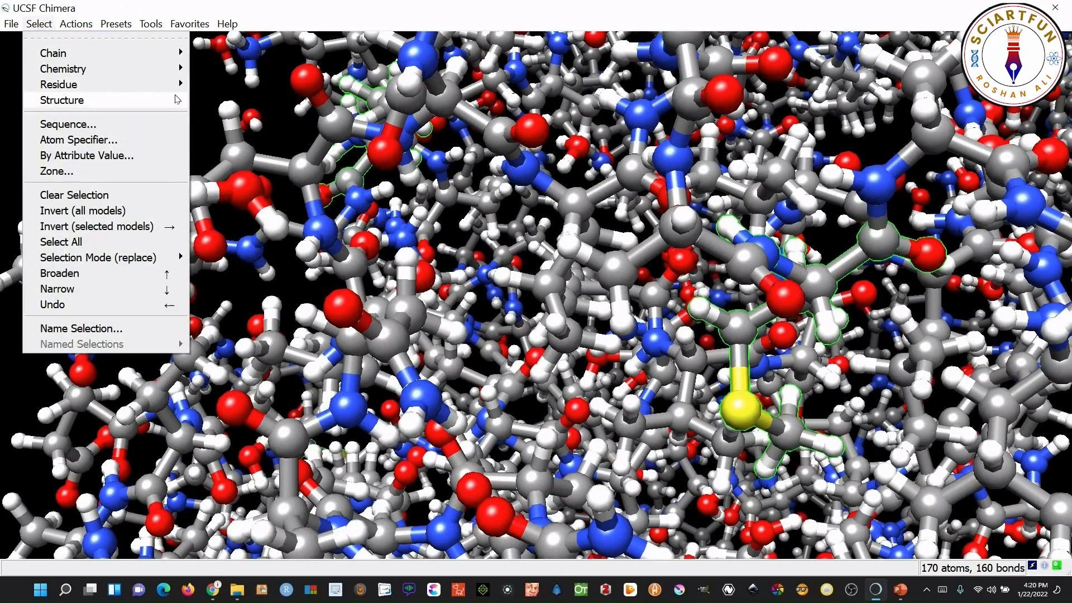
mouse_move(162, 84)
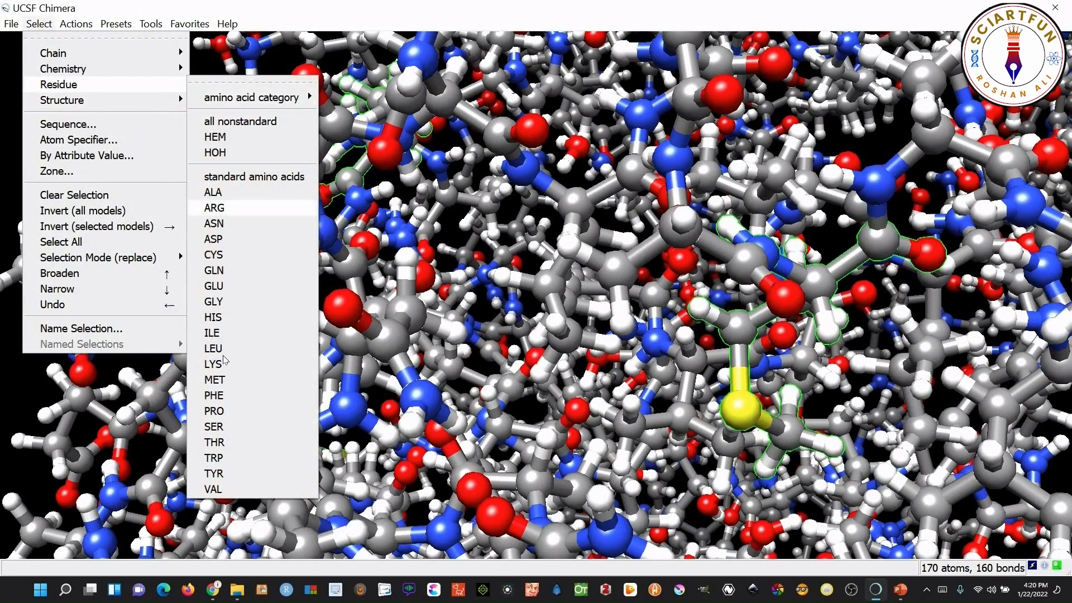
left_click(213, 489)
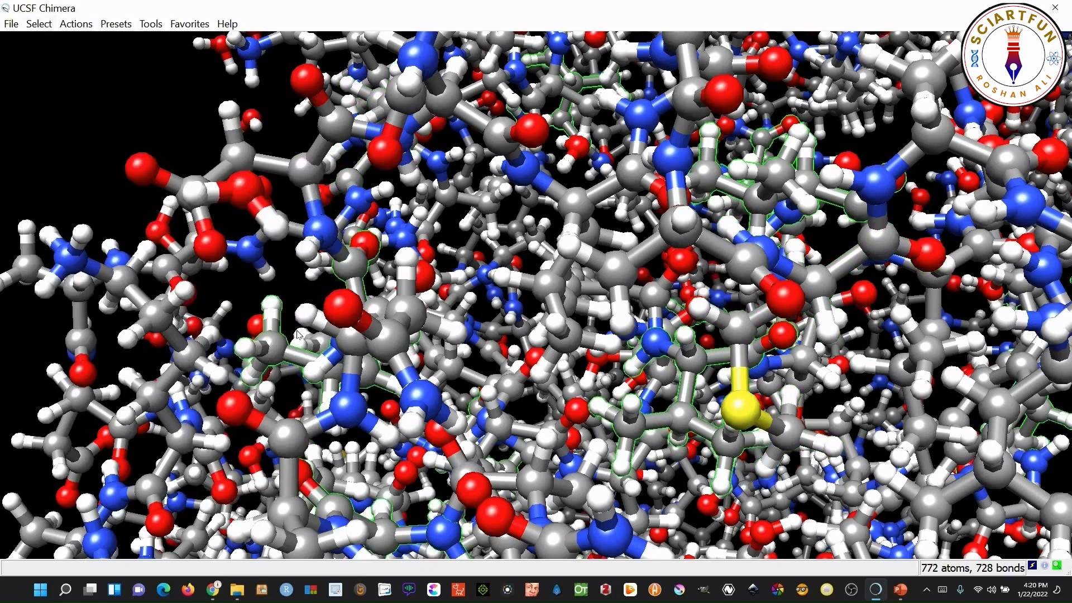
Select the full backbone of the protein structure
mouse_move(267, 324)
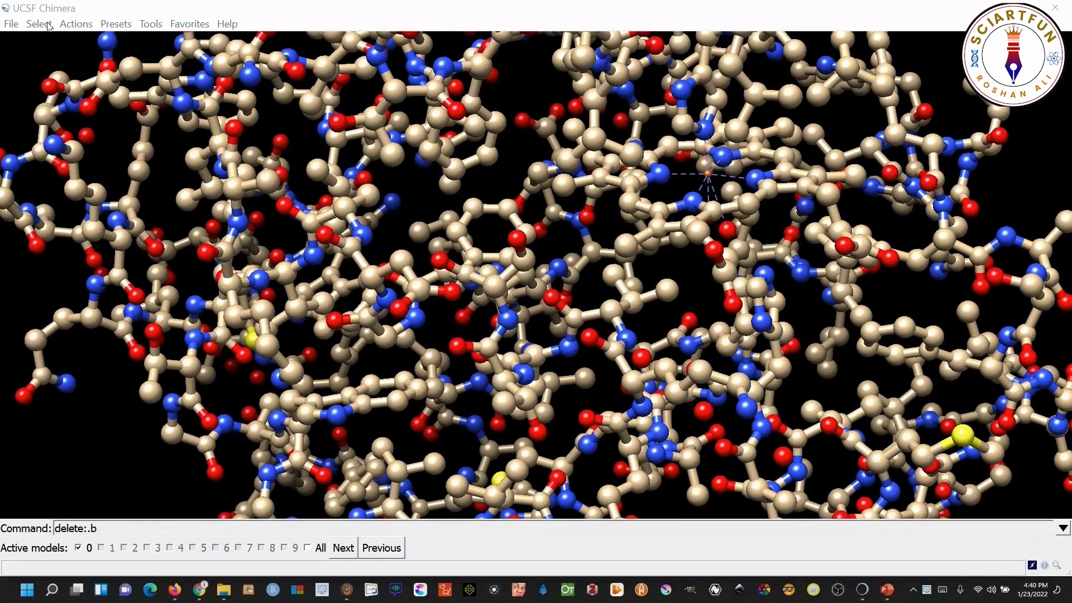
left_click(39, 23)
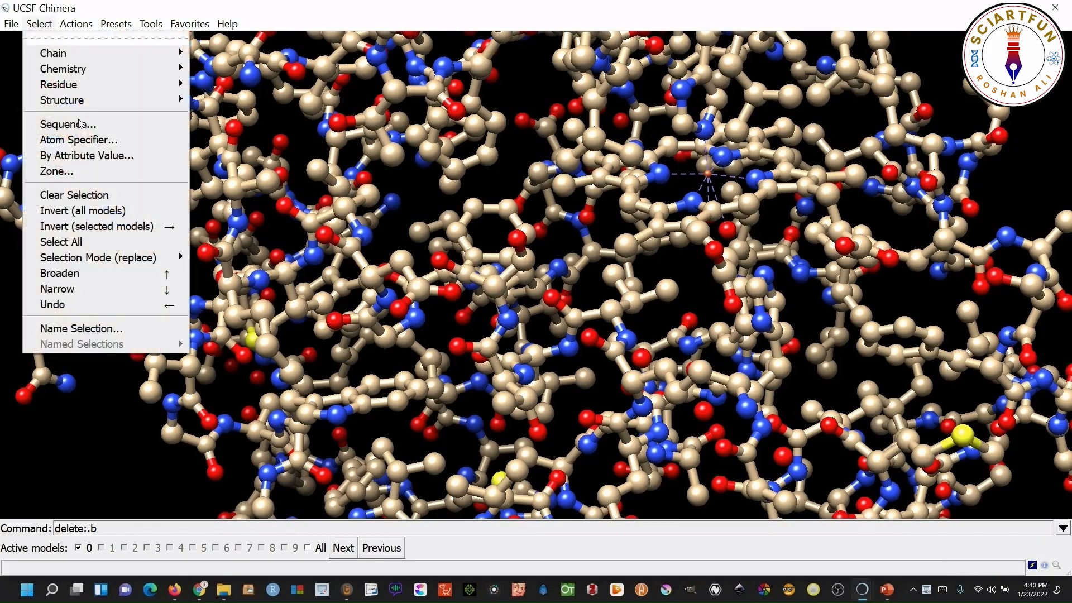
mouse_move(151, 102)
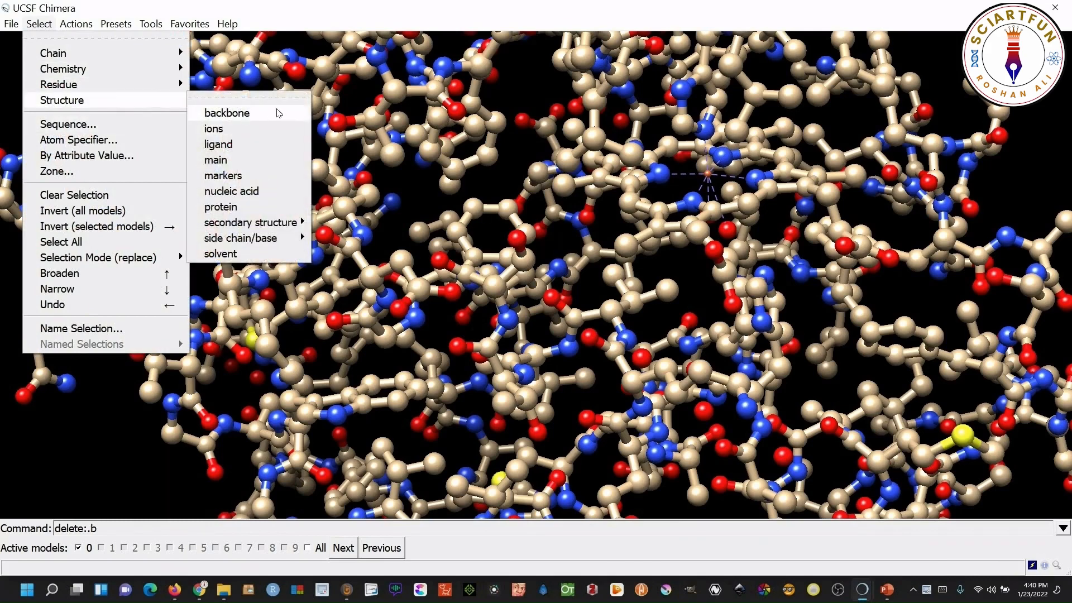
mouse_move(280, 114)
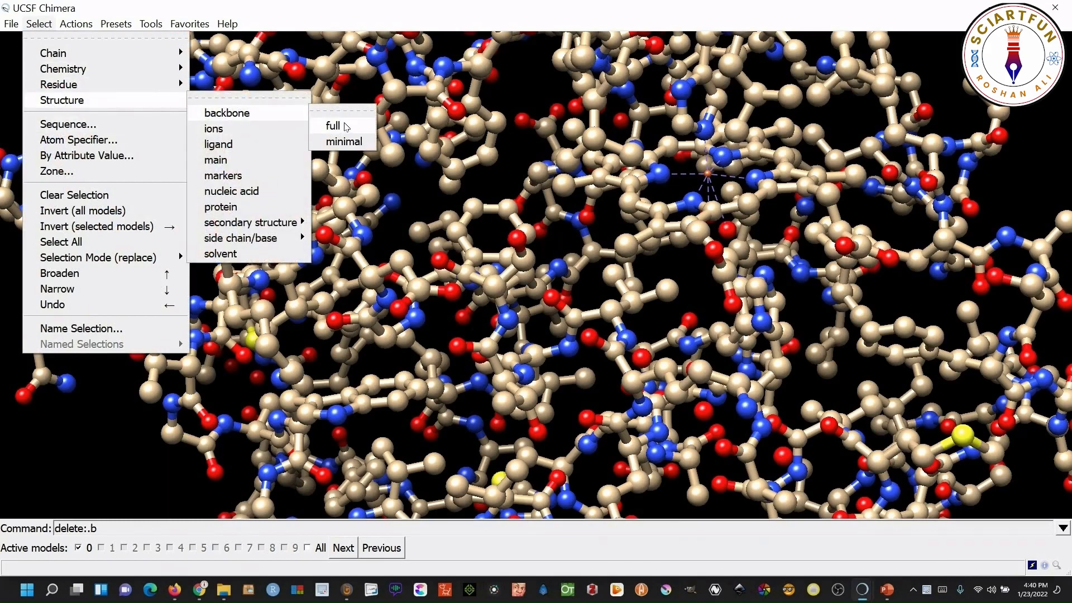
left_click(344, 132)
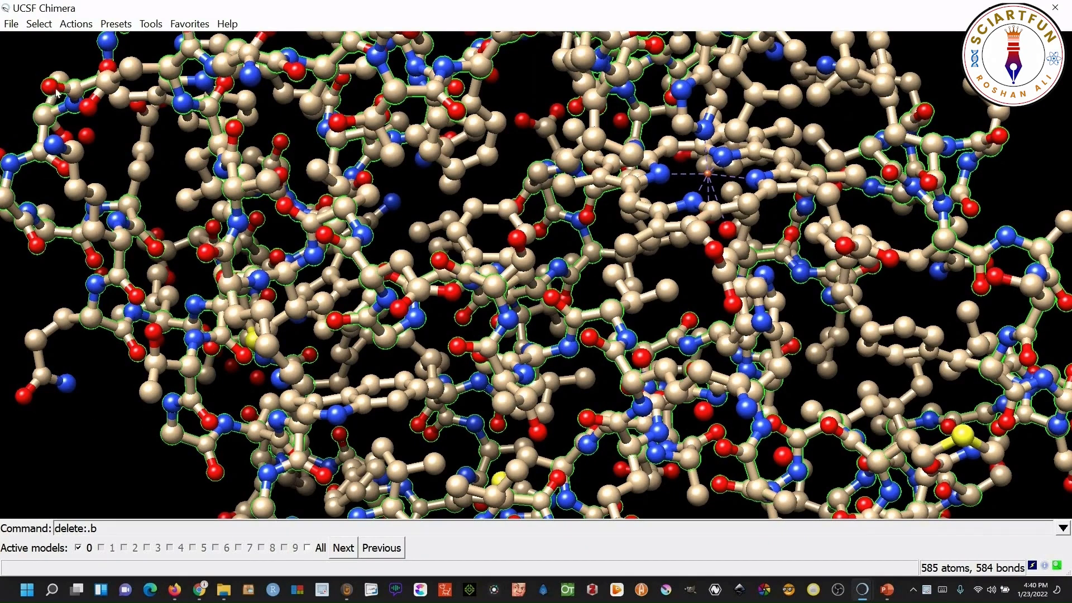
Replace the current selection with the minimal backbone of the structure
left_click(39, 24)
mouse_move(132, 98)
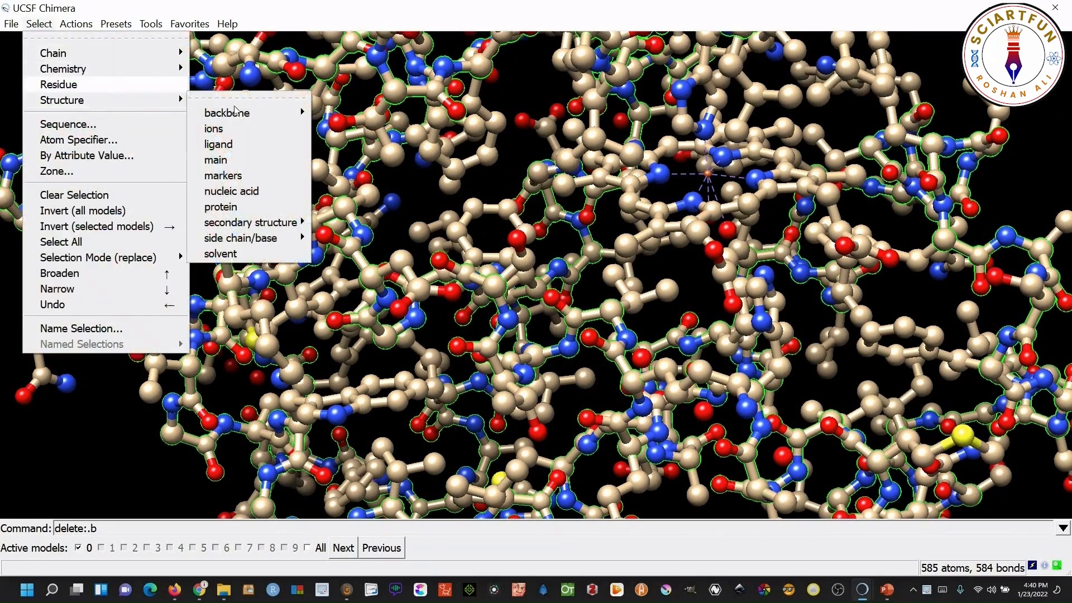
mouse_move(288, 112)
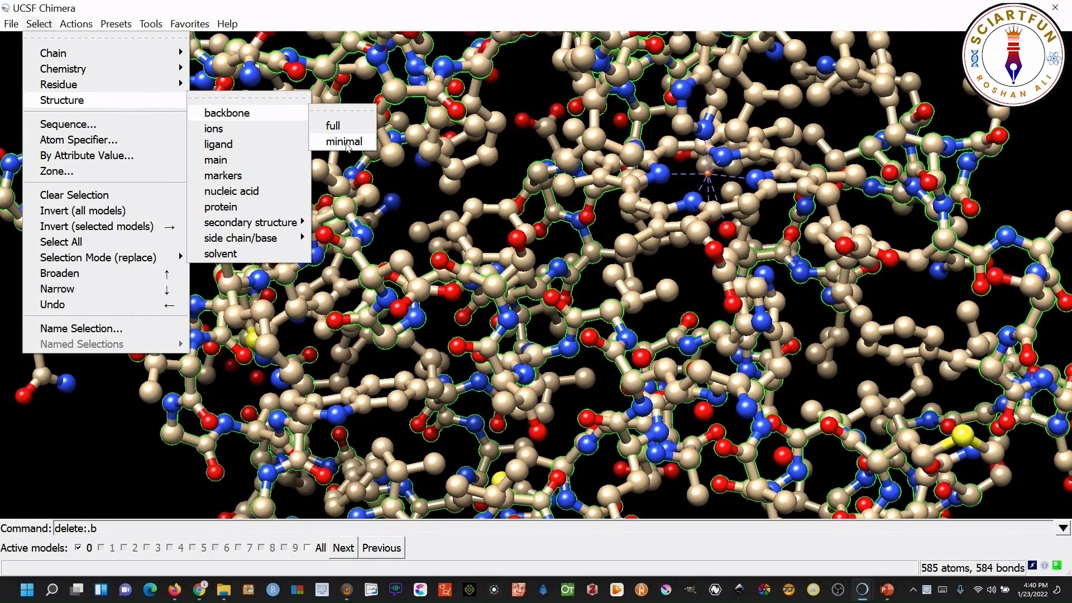
left_click(345, 141)
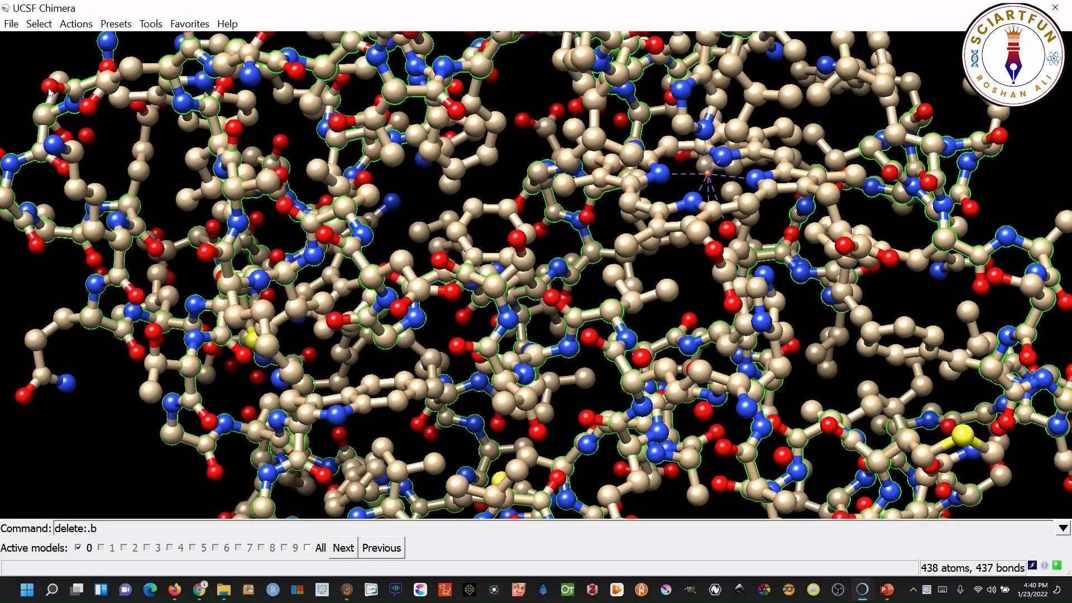
Replace the current selection with the side chains/bases, using the with CA/C1' option
left_click(41, 24)
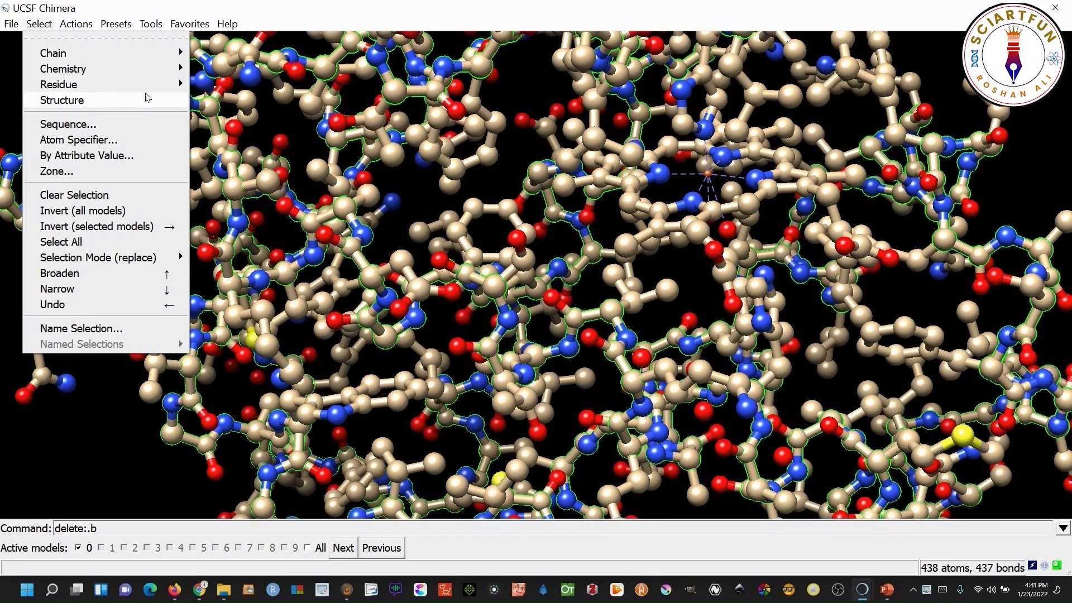
mouse_move(146, 99)
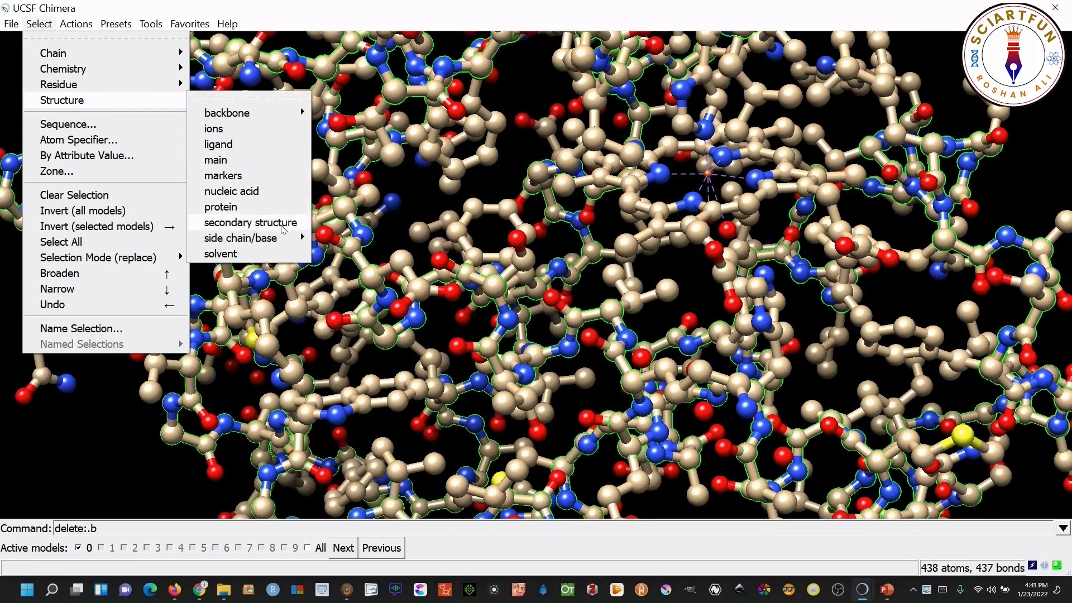
mouse_move(283, 243)
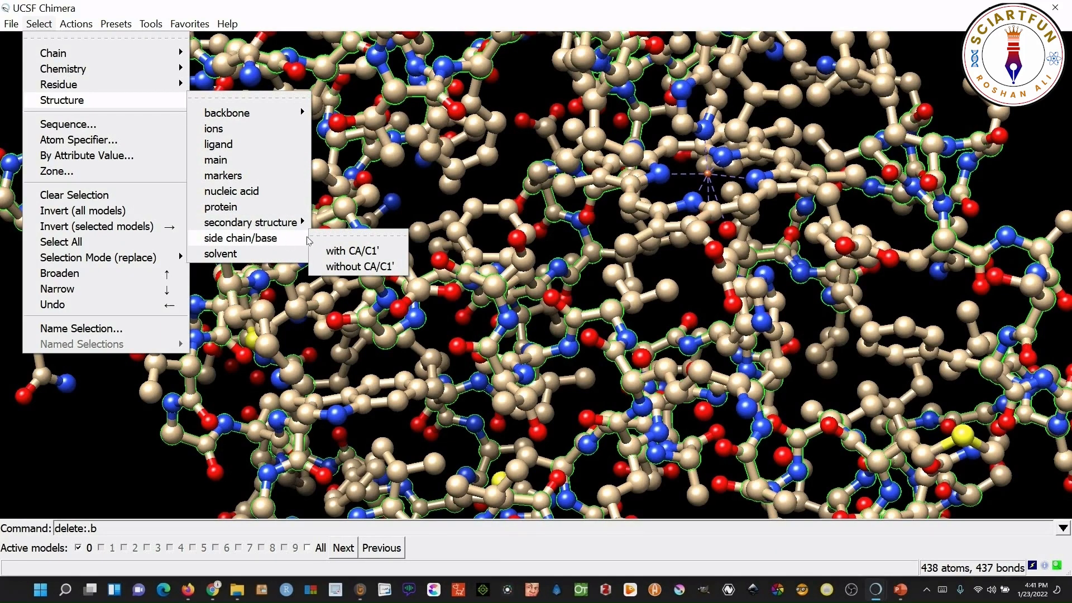
left_click(368, 251)
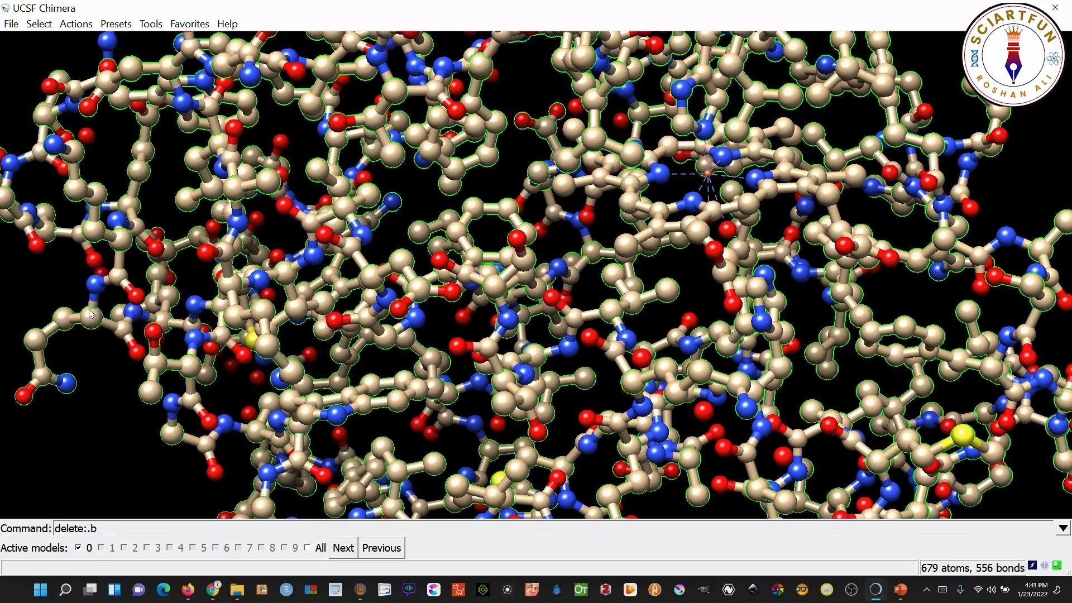
Replace the current selection with the side chains/bases without CA/C1' and check the highlighted atoms
left_click(40, 25)
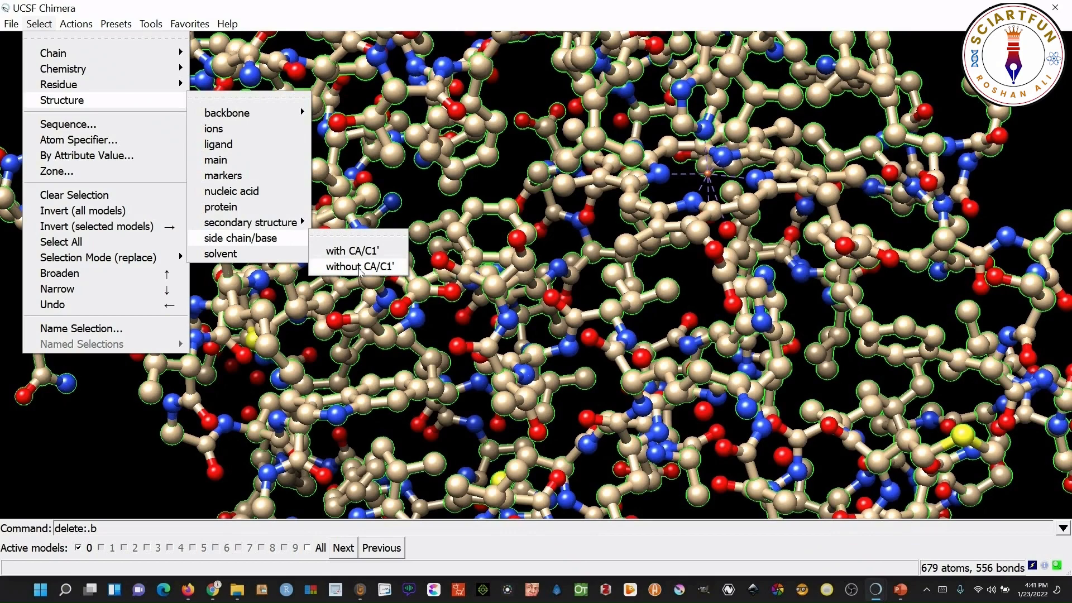
left_click(360, 267)
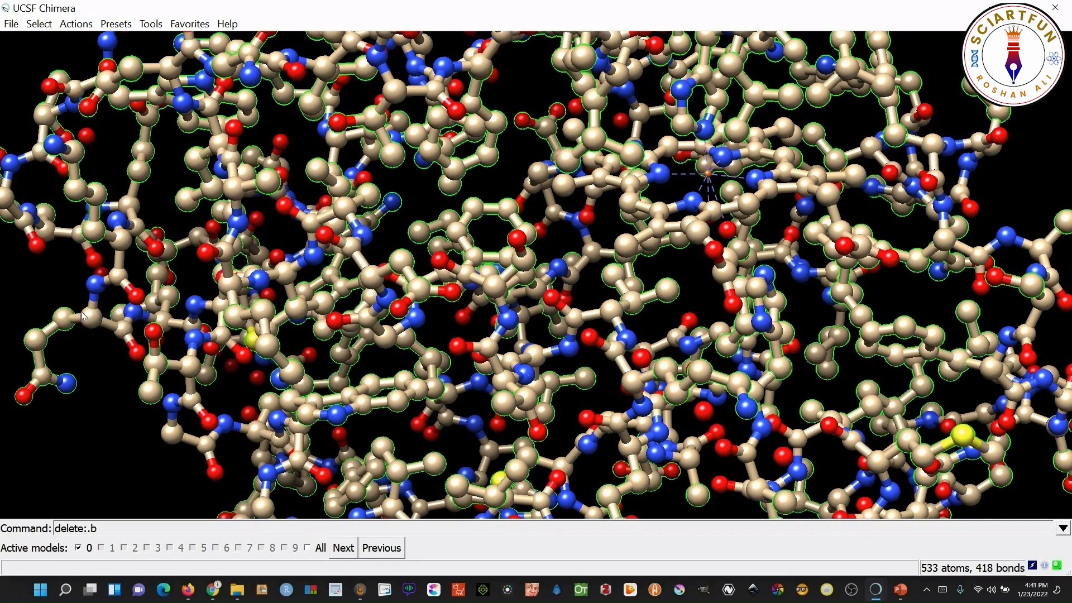
mouse_move(90, 324)
left_click(45, 28)
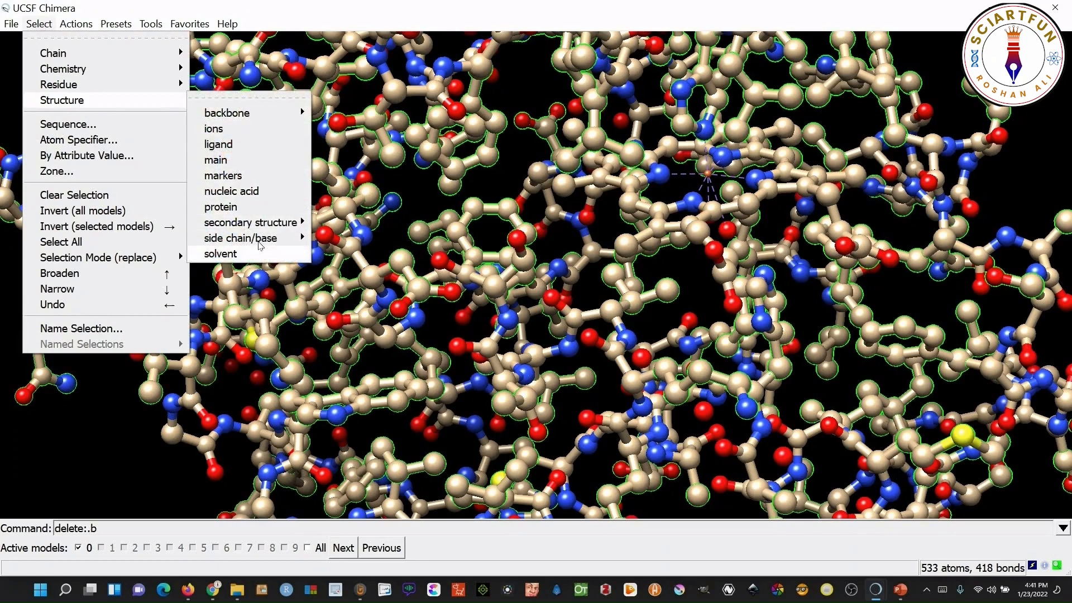
left_click(94, 391)
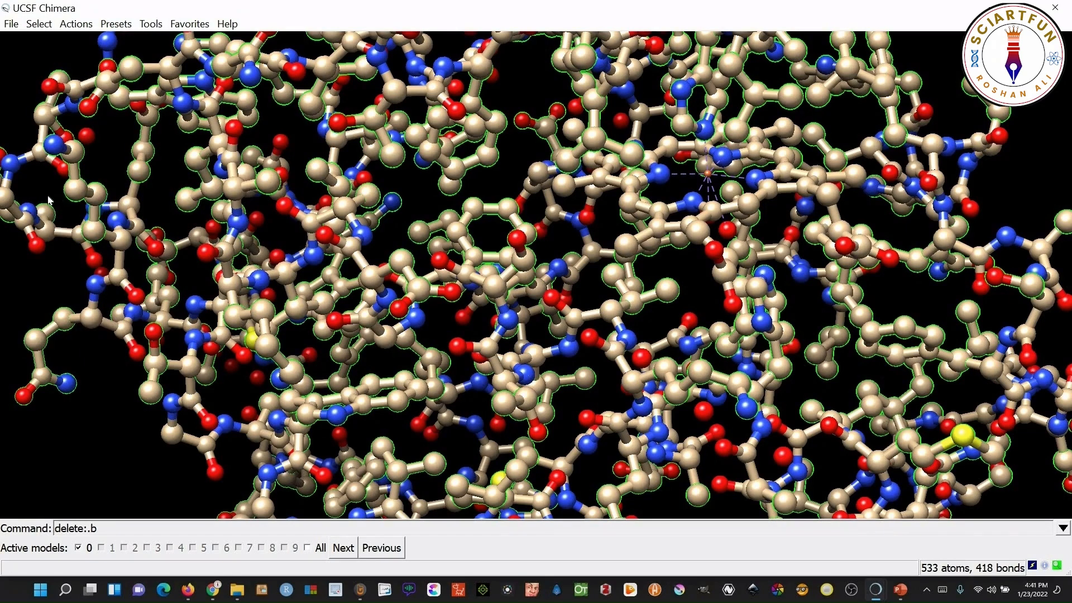